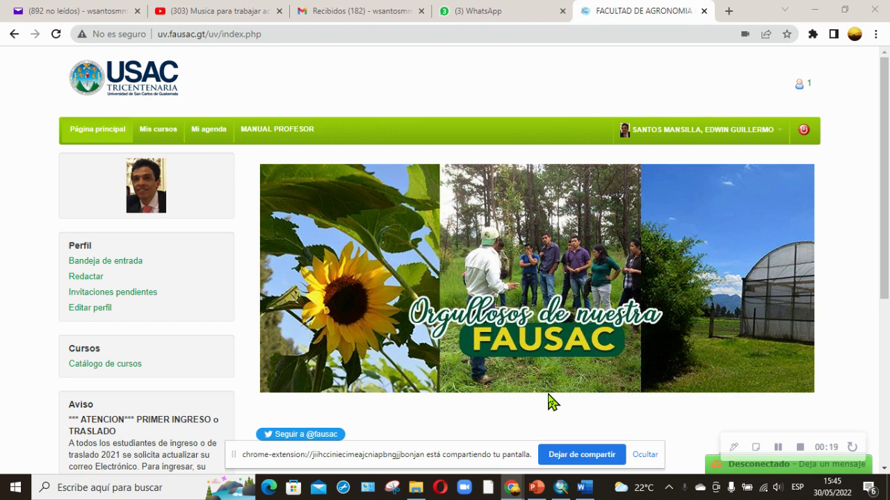
Switch to File Explorer and open the taller folder on the Seagate Backup Plus Drive (D:)
{"action": "left_click", "coordinate": [635, 455]}
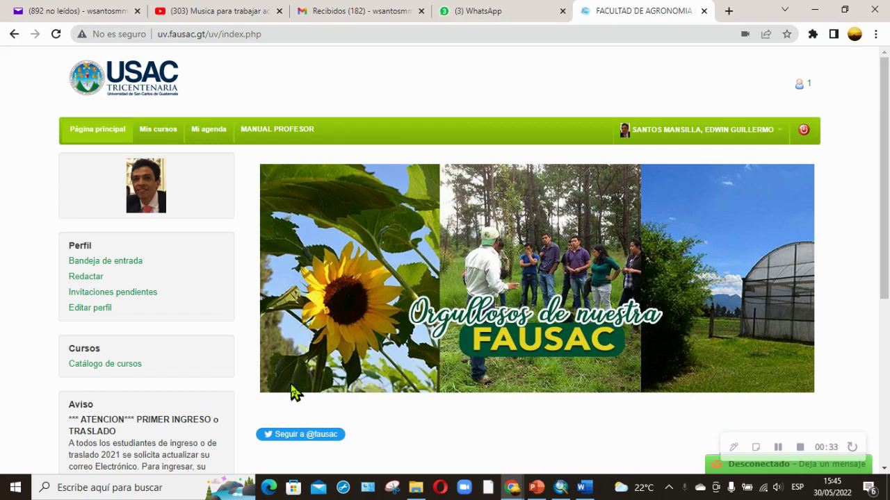
{"action": "mouse_move", "coordinate": [416, 487]}
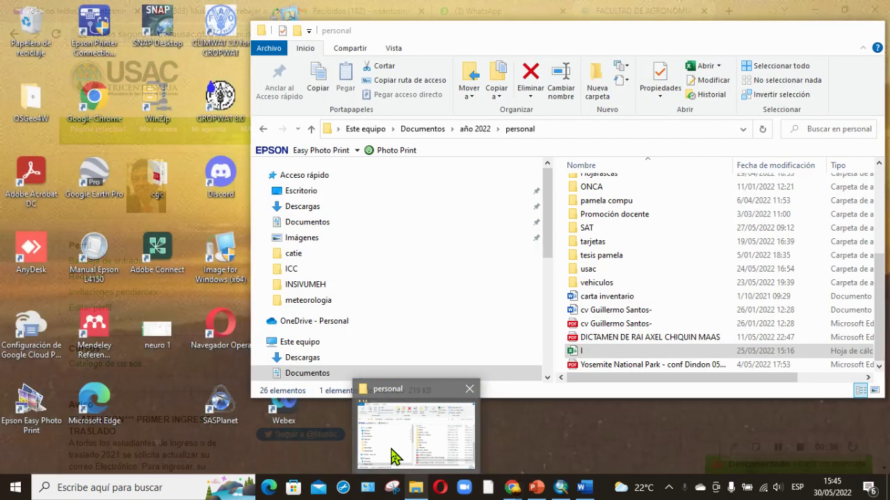
{"action": "left_click", "coordinate": [398, 445]}
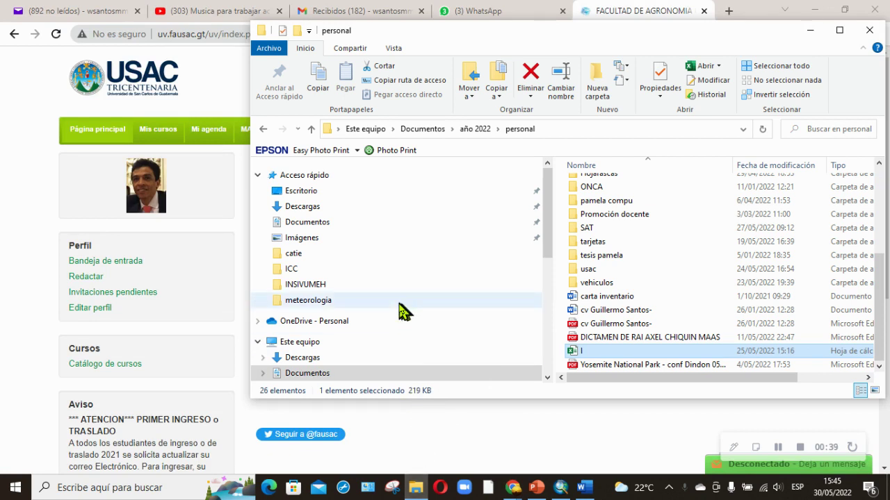
{"action": "scroll", "coordinate": [396, 312], "scroll_direction": "down", "scroll_amount": 2}
{"action": "scroll", "coordinate": [313, 382], "scroll_direction": "down", "scroll_amount": 2}
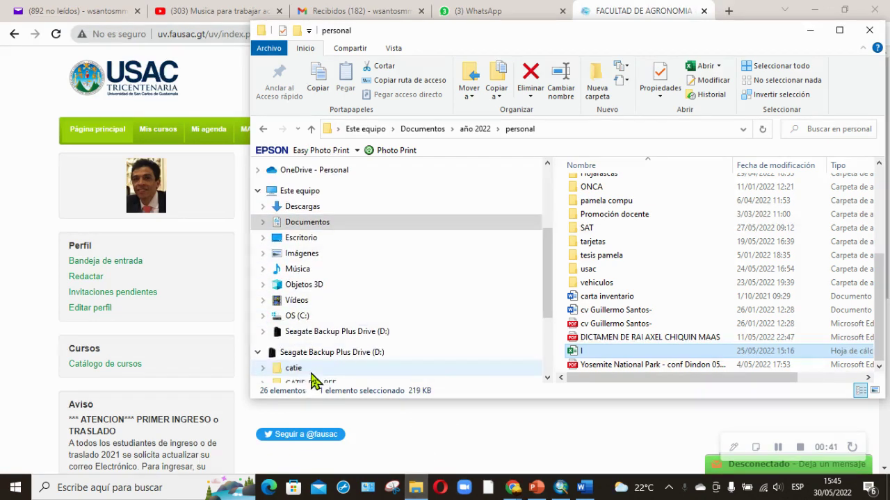
{"action": "left_click", "coordinate": [325, 356]}
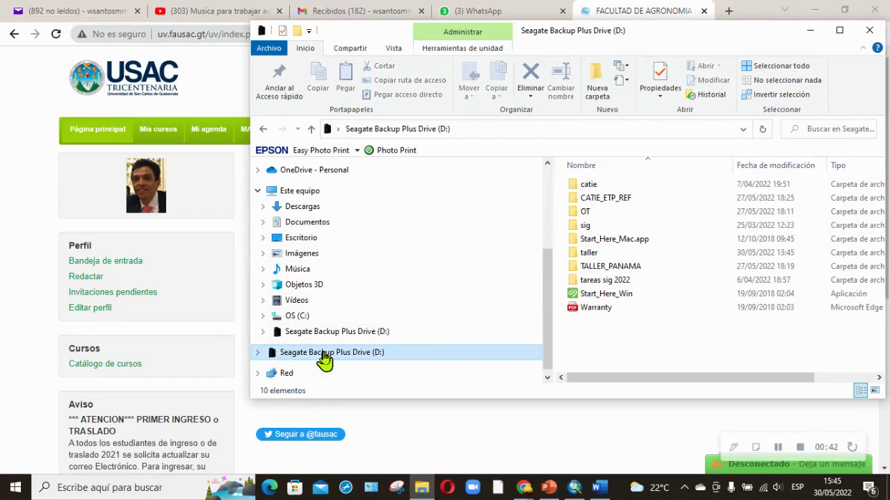
{"action": "double_click", "coordinate": [590, 254]}
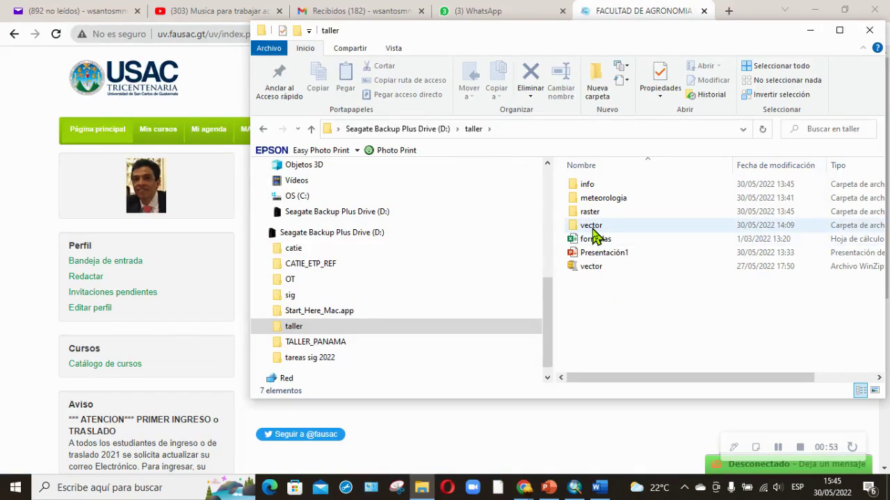
Open the base_datos_ICC workbook from the ICC subfolder of meteorologia
{"action": "double_click", "coordinate": [593, 198]}
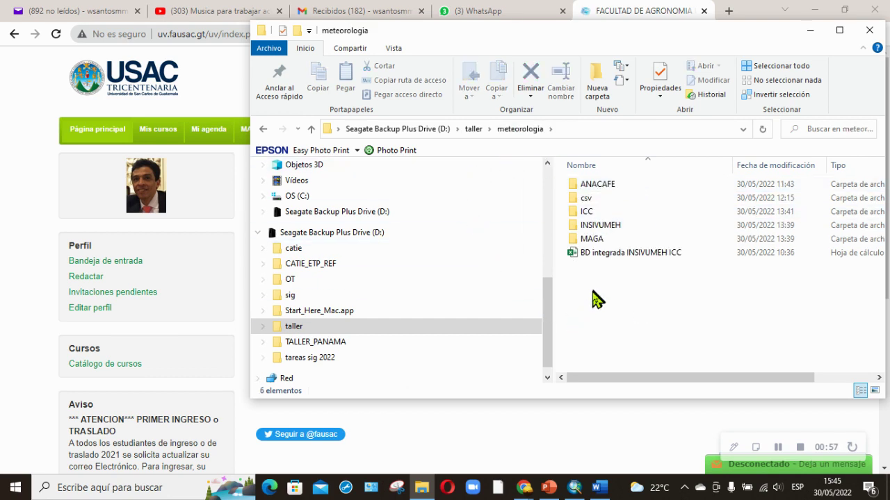
{"action": "double_click", "coordinate": [585, 214]}
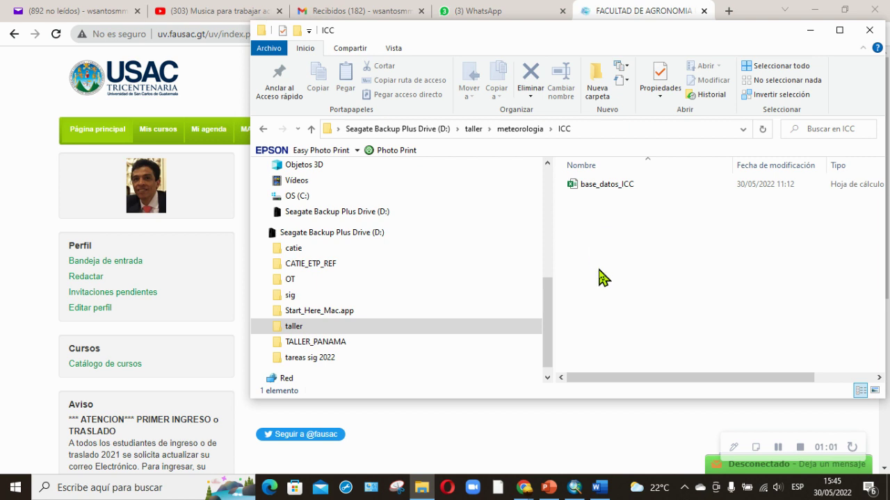
{"action": "left_click", "coordinate": [515, 131]}
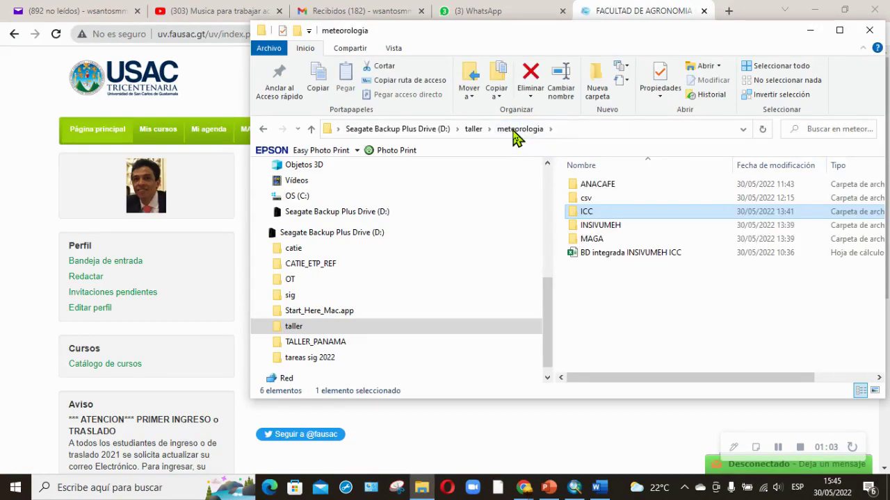
{"action": "double_click", "coordinate": [587, 216]}
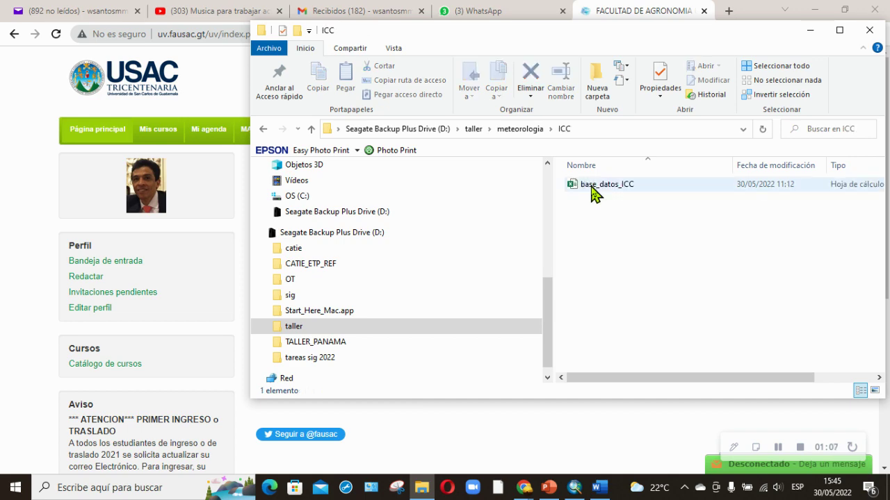
{"action": "double_click", "coordinate": [593, 187]}
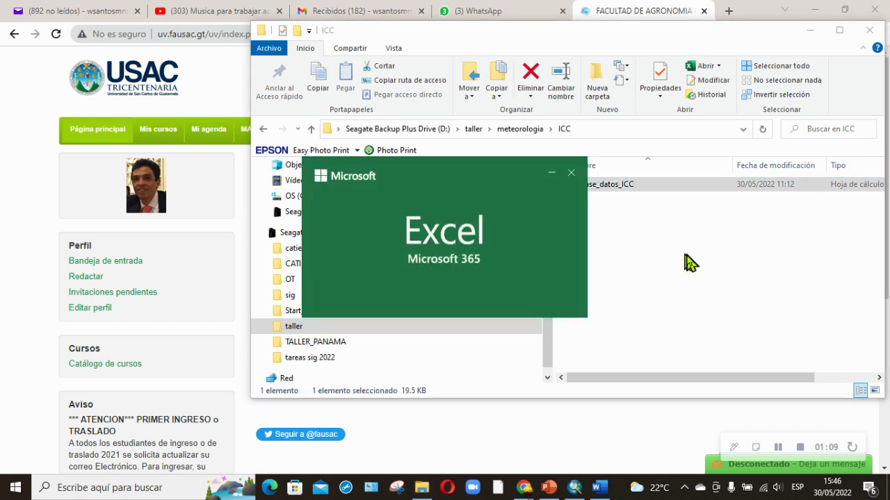
Examine the Cengicana station's latitude, longitude and January to May mean temperatures, and close the workbook without saving
{"action": "scroll", "coordinate": [510, 413], "scroll_direction": "up", "scroll_amount": 6}
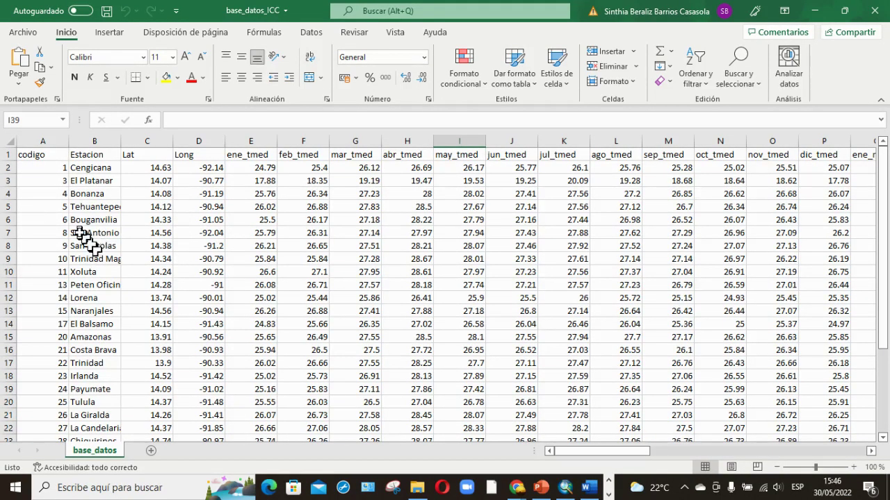
{"action": "left_click", "coordinate": [8, 168]}
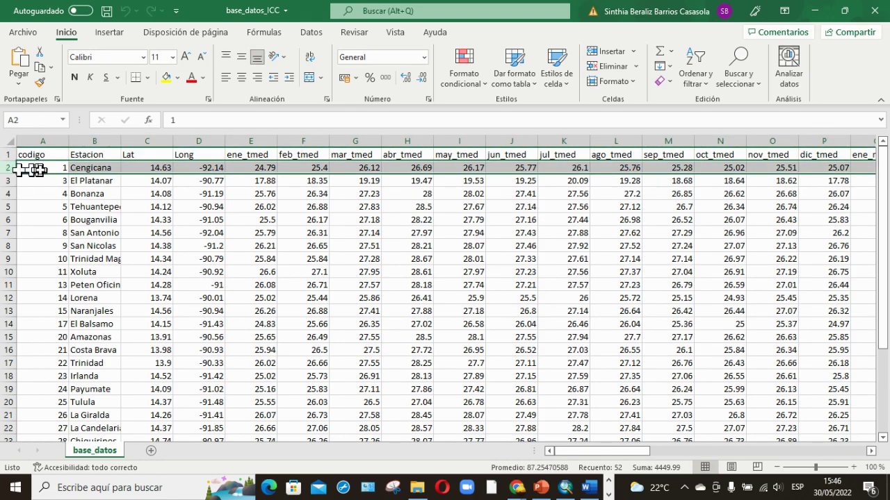
{"action": "left_click", "coordinate": [150, 169]}
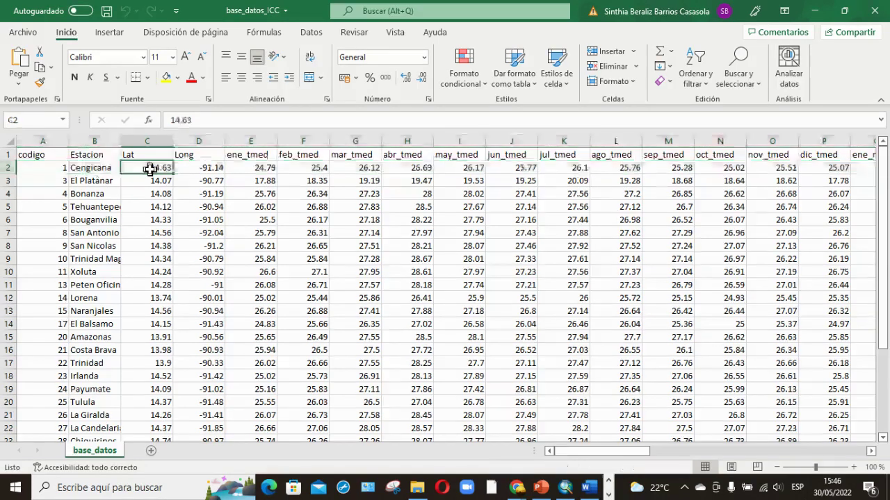
{"action": "left_click", "coordinate": [217, 169]}
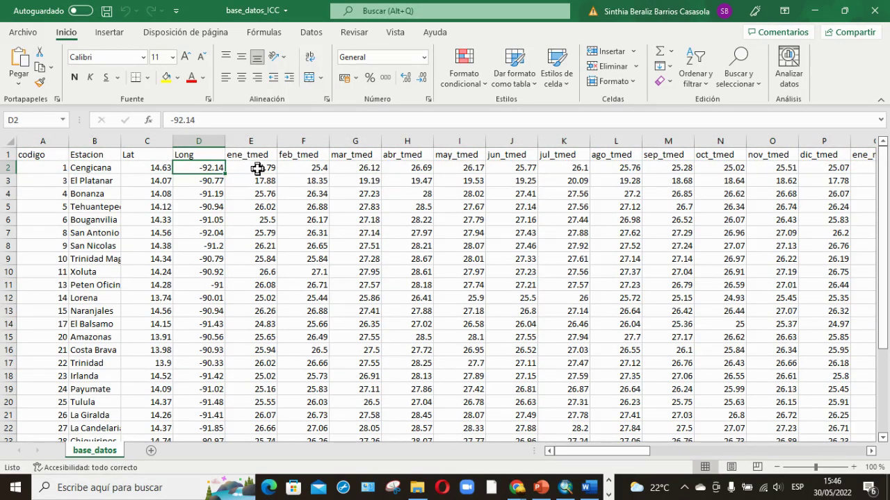
{"action": "left_click", "coordinate": [257, 169]}
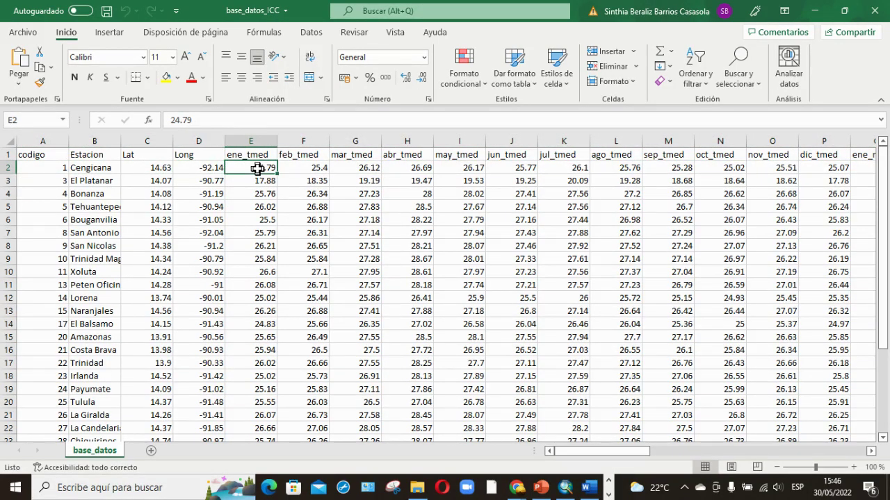
{"action": "left_click", "coordinate": [309, 167]}
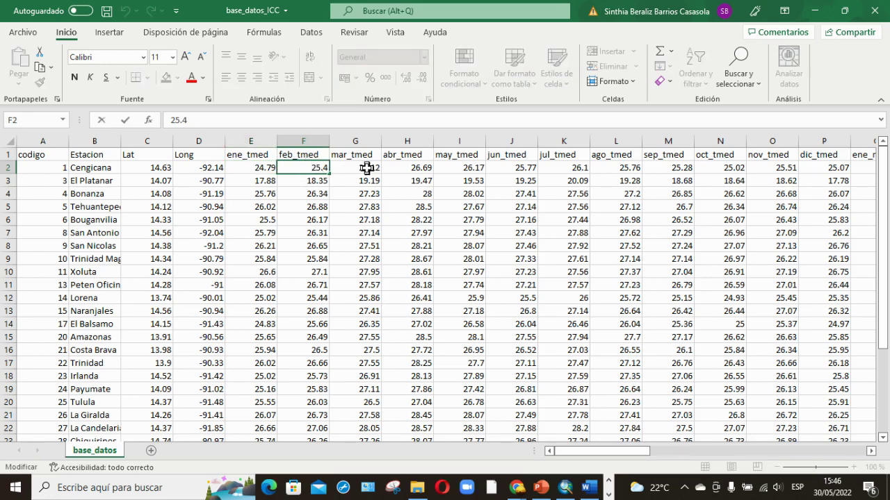
{"action": "left_click", "coordinate": [365, 168]}
{"action": "left_click", "coordinate": [424, 168]}
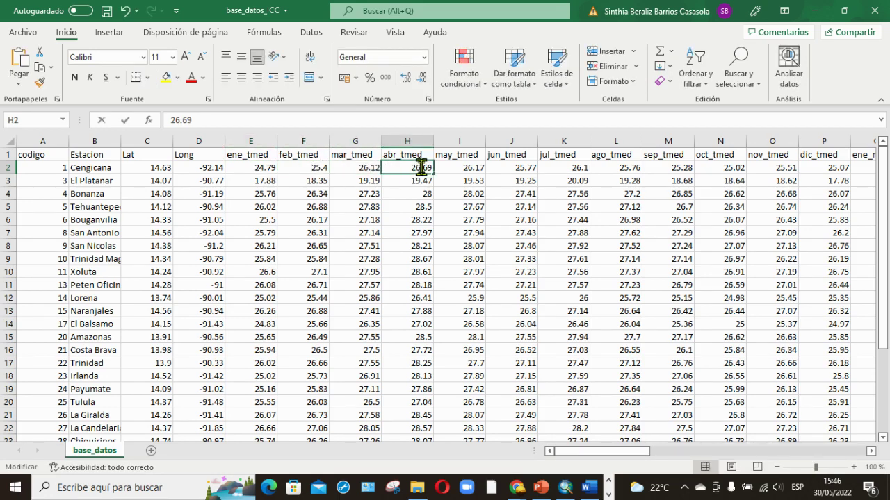
{"action": "left_click", "coordinate": [461, 167]}
{"action": "left_click", "coordinate": [874, 17]}
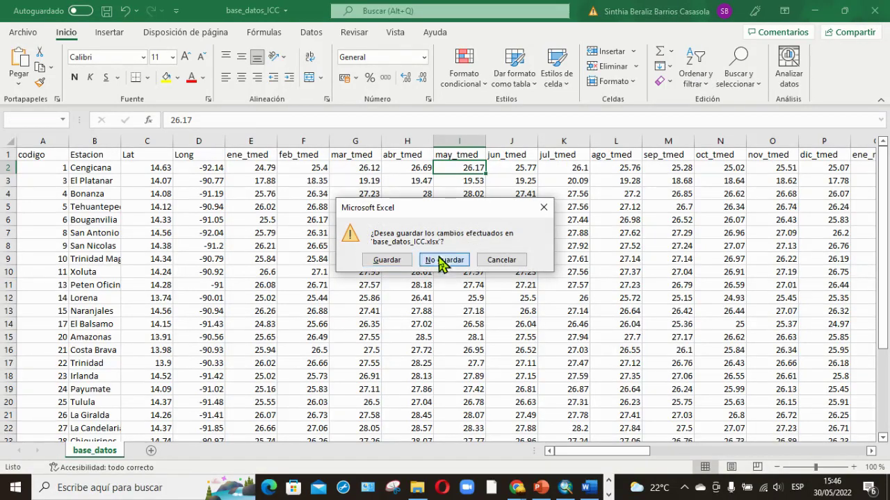
{"action": "left_click", "coordinate": [442, 261]}
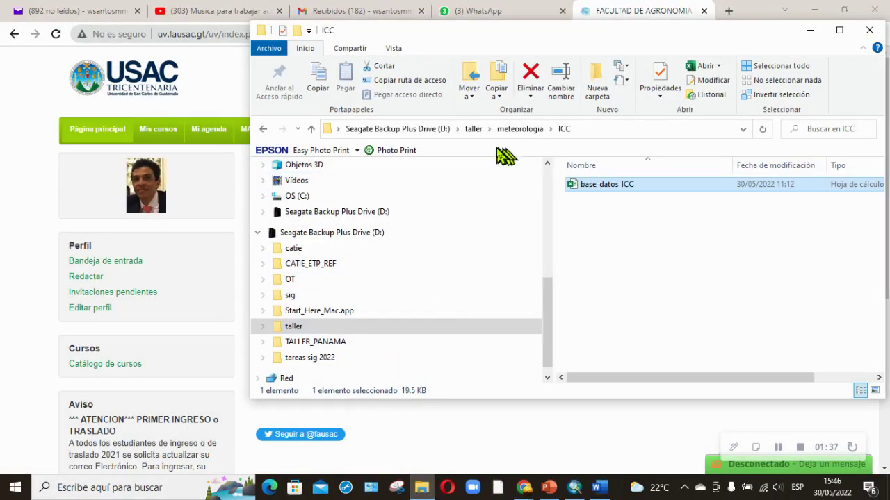
Browse to C:\temp\catie\icc in a maximized File Explorer window and open the Amazonas workbook
{"action": "left_click", "coordinate": [473, 128]}
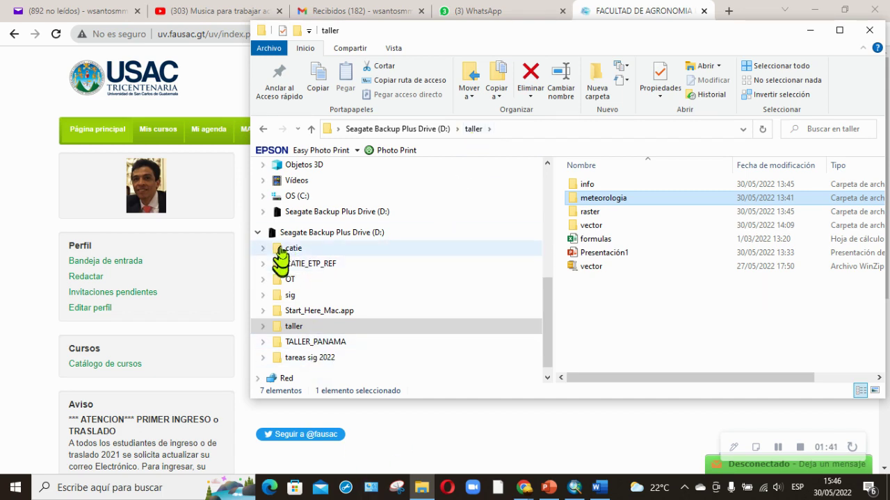
{"action": "left_click", "coordinate": [285, 197]}
{"action": "scroll", "coordinate": [718, 285], "scroll_direction": "down", "scroll_amount": 5}
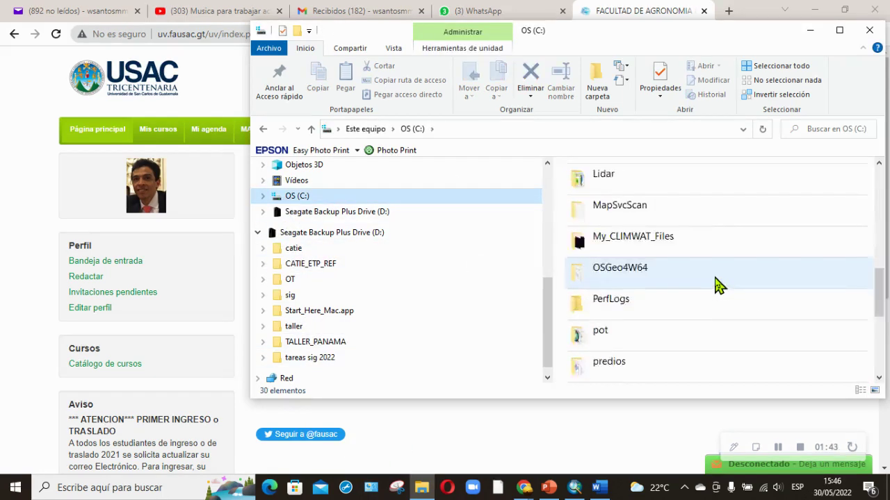
{"action": "scroll", "coordinate": [718, 285], "scroll_direction": "down", "scroll_amount": 3}
{"action": "double_click", "coordinate": [580, 282]}
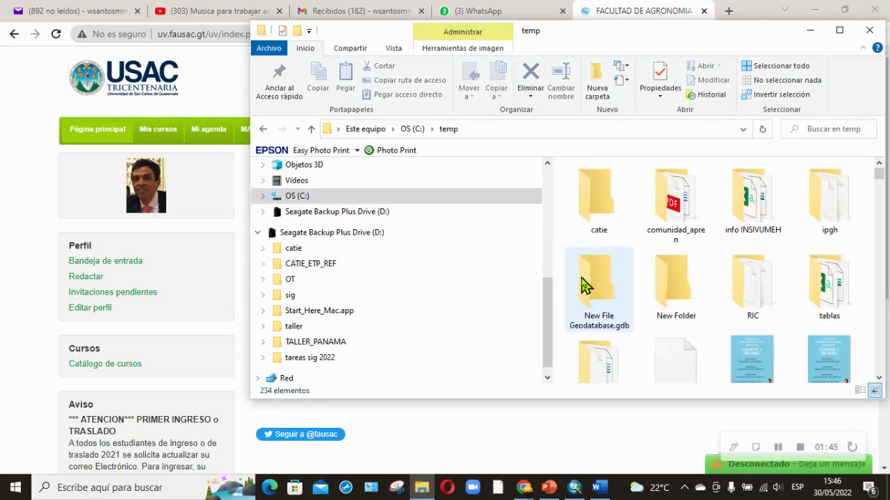
{"action": "left_click", "coordinate": [599, 233]}
{"action": "double_click", "coordinate": [600, 233]}
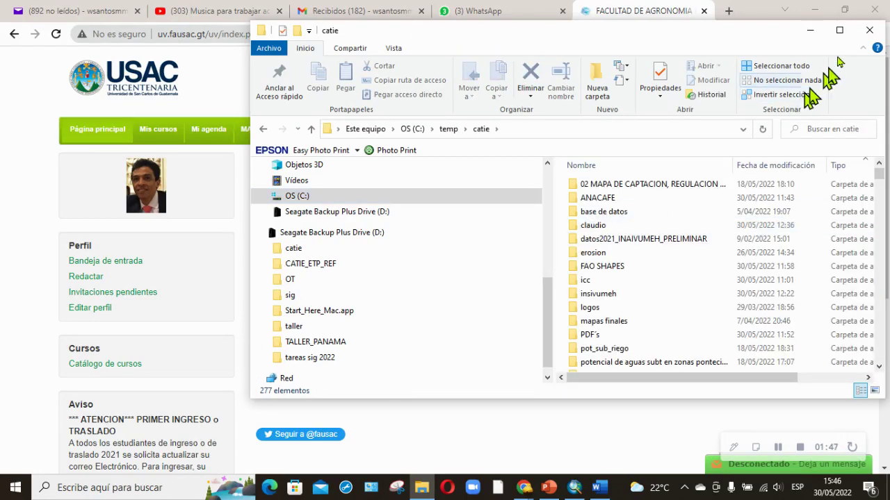
{"action": "left_click", "coordinate": [839, 31]}
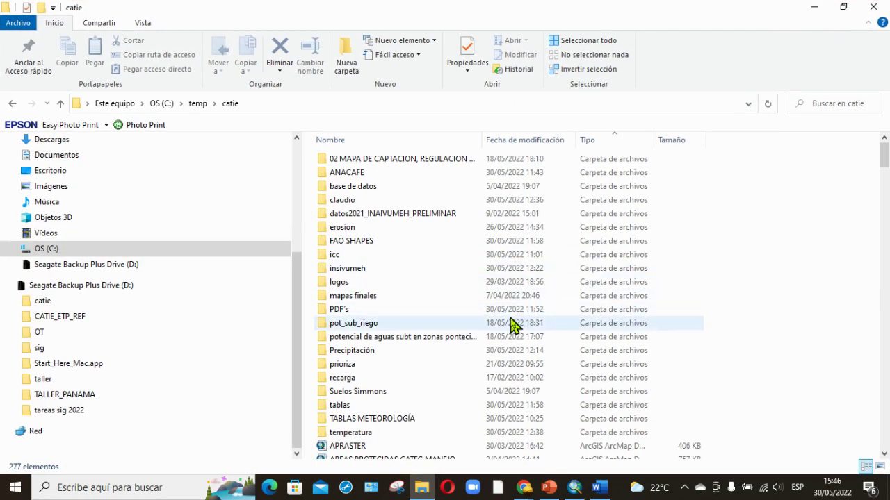
{"action": "double_click", "coordinate": [354, 259]}
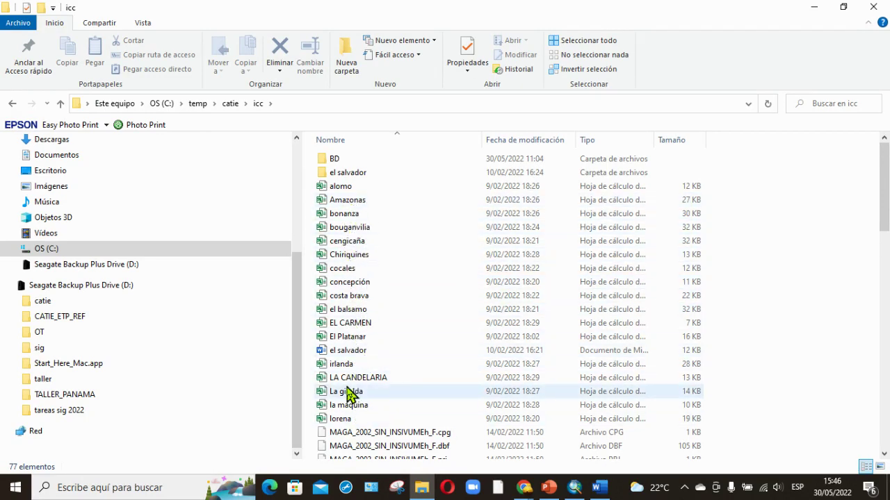
{"action": "double_click", "coordinate": [346, 203]}
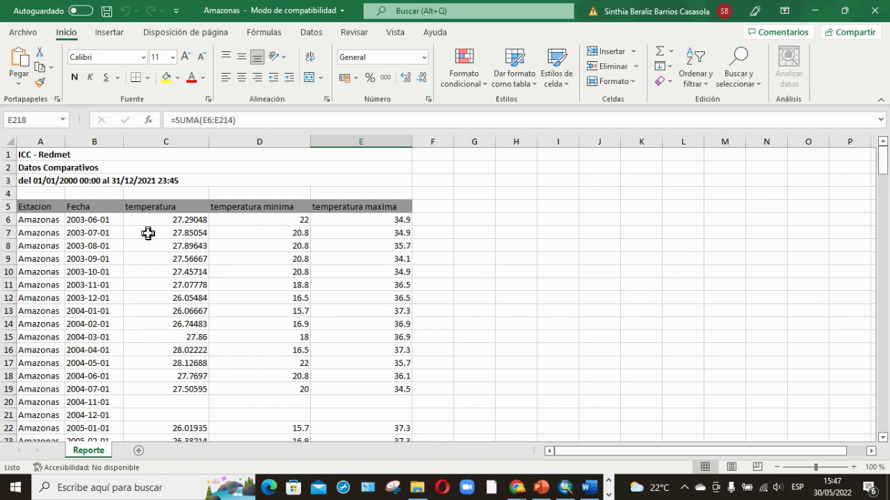
Examine the Amazonas report's heading and its first record's date and mean, minimum and maximum temperatures
{"action": "double_click", "coordinate": [34, 206]}
{"action": "left_click", "coordinate": [35, 152]}
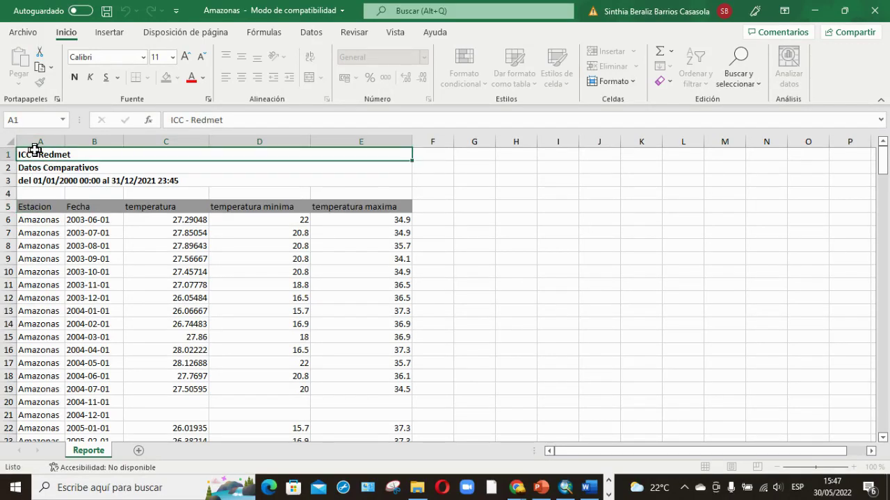
{"action": "left_click", "coordinate": [84, 221]}
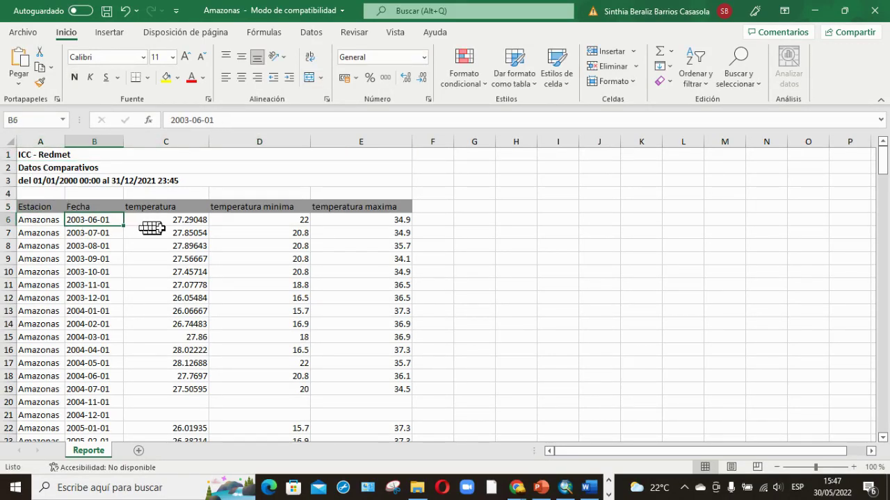
{"action": "left_click", "coordinate": [187, 221]}
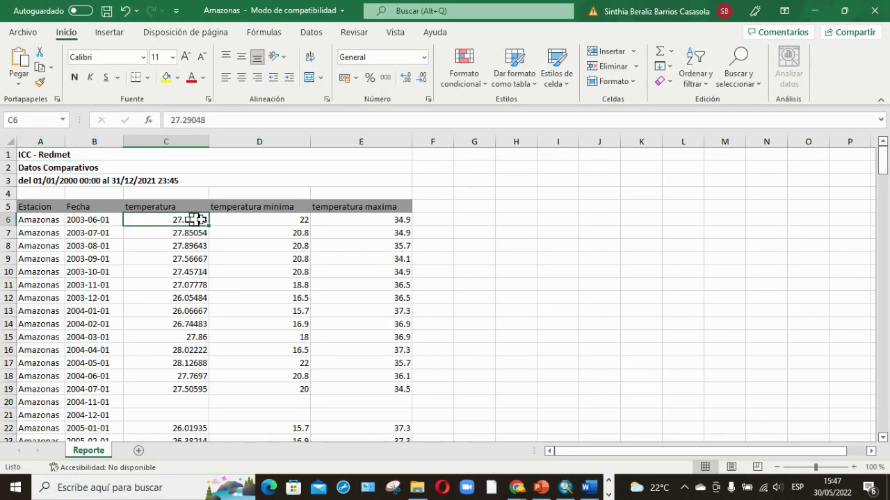
{"action": "left_click", "coordinate": [271, 221]}
{"action": "left_click", "coordinate": [161, 219]}
{"action": "left_click", "coordinate": [268, 220]}
{"action": "left_click", "coordinate": [373, 219]}
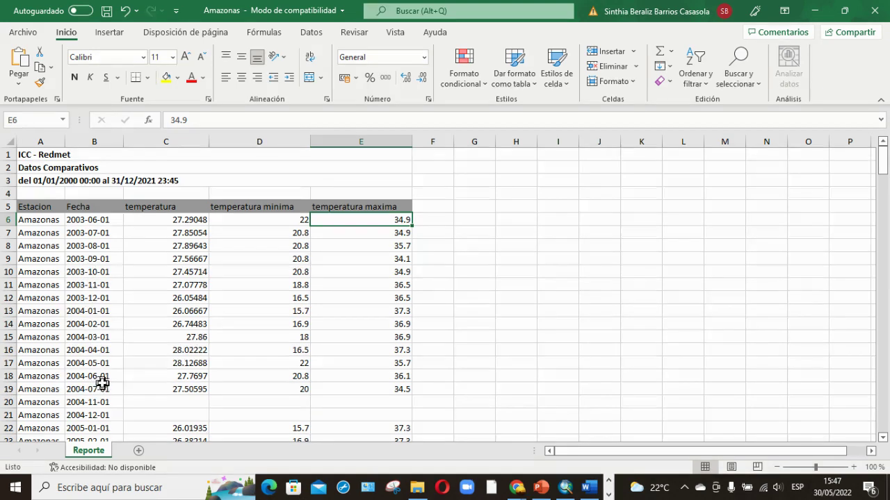
{"action": "scroll", "coordinate": [100, 304], "scroll_direction": "down", "scroll_amount": 2}
{"action": "scroll", "coordinate": [99, 306], "scroll_direction": "up", "scroll_amount": 2}
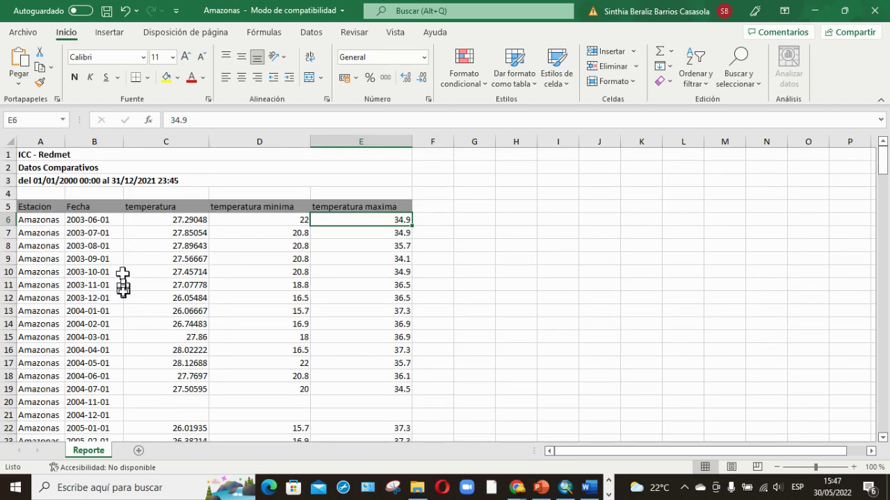
Review the Promedio, Minimo, Maximo and Suma rows at the end of the Amazonas temperature records
{"action": "scroll", "coordinate": [123, 281], "scroll_direction": "down", "scroll_amount": 20}
{"action": "scroll", "coordinate": [122, 296], "scroll_direction": "down", "scroll_amount": 20}
{"action": "scroll", "coordinate": [121, 297], "scroll_direction": "down", "scroll_amount": 14}
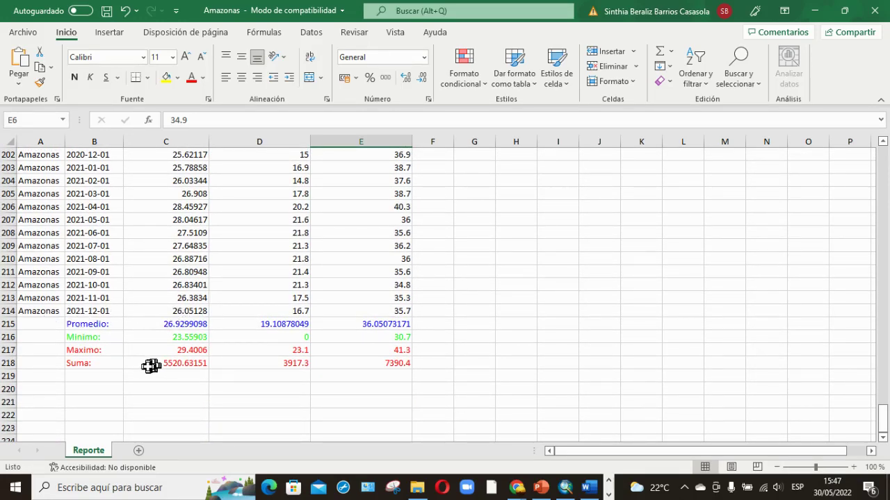
{"action": "left_click_drag", "start_coordinate": [76, 324], "coordinate": [410, 328]}
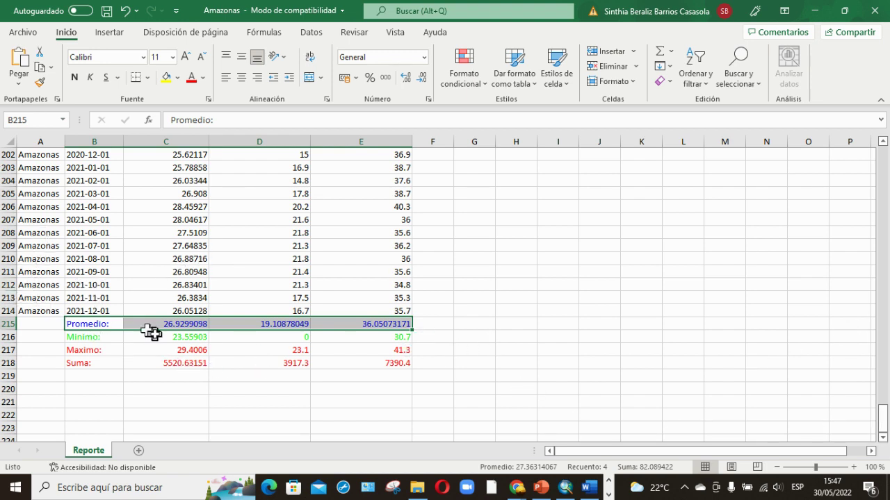
{"action": "left_click", "coordinate": [146, 398]}
{"action": "left_click_drag", "start_coordinate": [170, 338], "coordinate": [413, 336]}
{"action": "left_click_drag", "start_coordinate": [76, 349], "coordinate": [401, 349]}
{"action": "left_click", "coordinate": [401, 349]}
{"action": "left_click_drag", "start_coordinate": [156, 363], "coordinate": [448, 363]}
{"action": "left_click", "coordinate": [246, 403]}
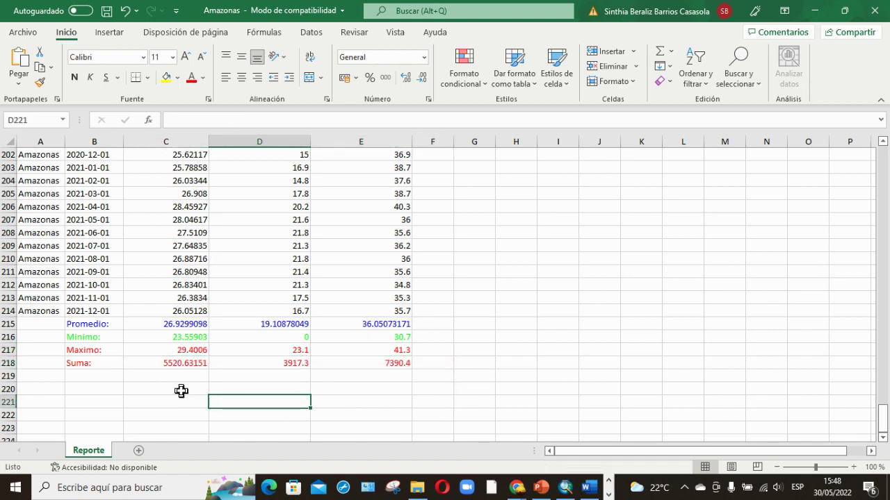
Examine the Promedio row's mean, minimum and maximum temperatures at the end of the Amazonas records
{"action": "scroll", "coordinate": [181, 392], "scroll_direction": "up", "scroll_amount": 1}
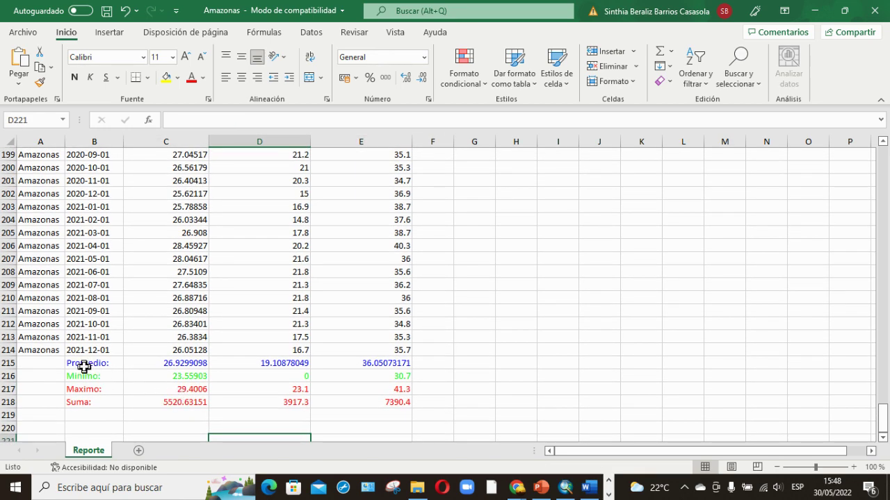
{"action": "left_click_drag", "start_coordinate": [85, 360], "coordinate": [357, 364]}
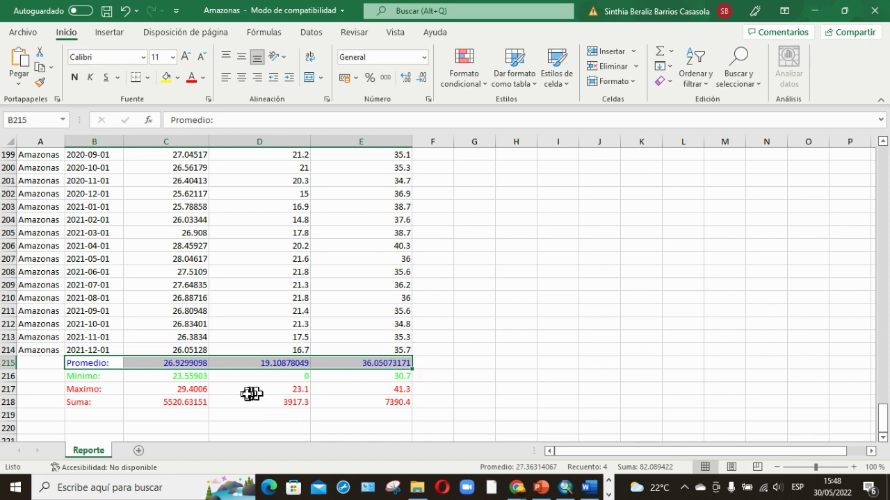
{"action": "key", "text": "alt+Tab"}
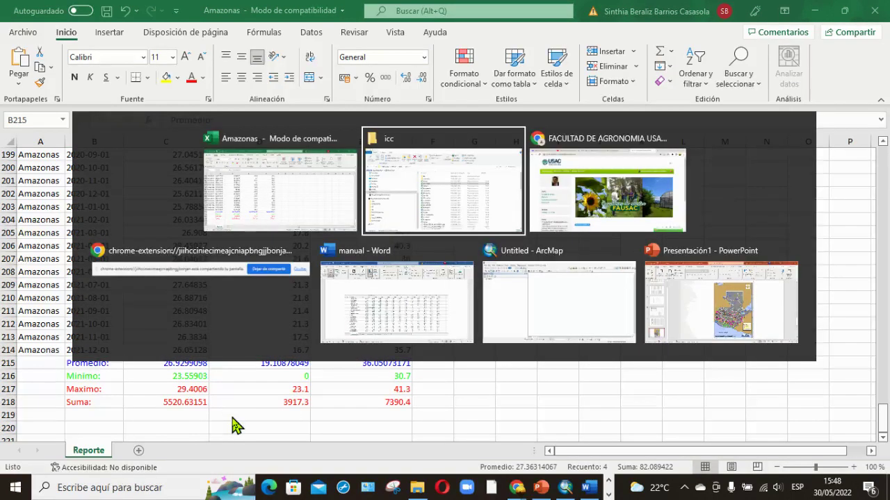
{"action": "key", "text": "alt+Tab"}
{"action": "key", "text": "alt+Tab"}
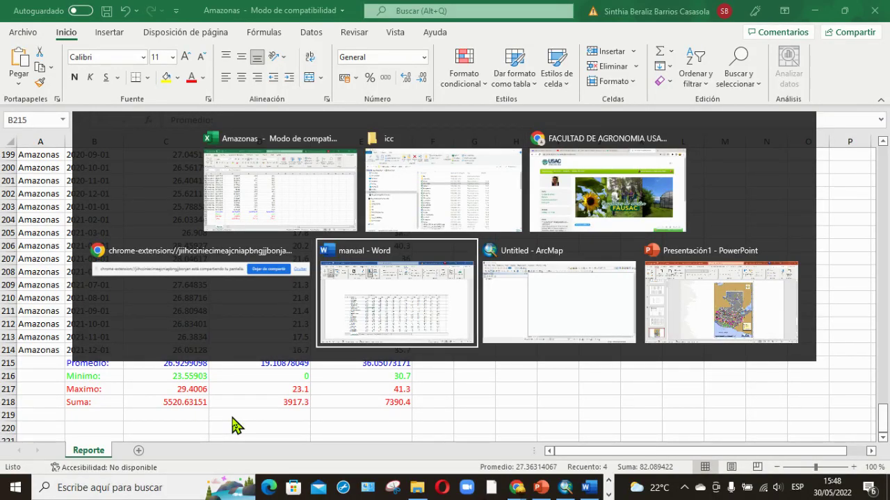
{"action": "key", "text": "alt+Tab"}
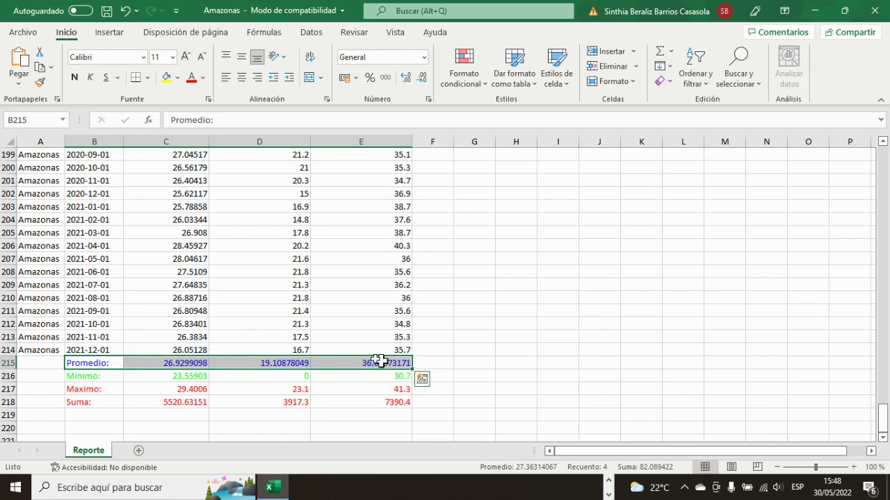
Examine the Amazonas report's Estacion, temperatura, temperatura minima and temperatura maxima columns
{"action": "scroll", "coordinate": [342, 349], "scroll_direction": "up", "scroll_amount": 5}
{"action": "scroll", "coordinate": [341, 349], "scroll_direction": "up", "scroll_amount": 7}
{"action": "scroll", "coordinate": [341, 349], "scroll_direction": "up", "scroll_amount": 20}
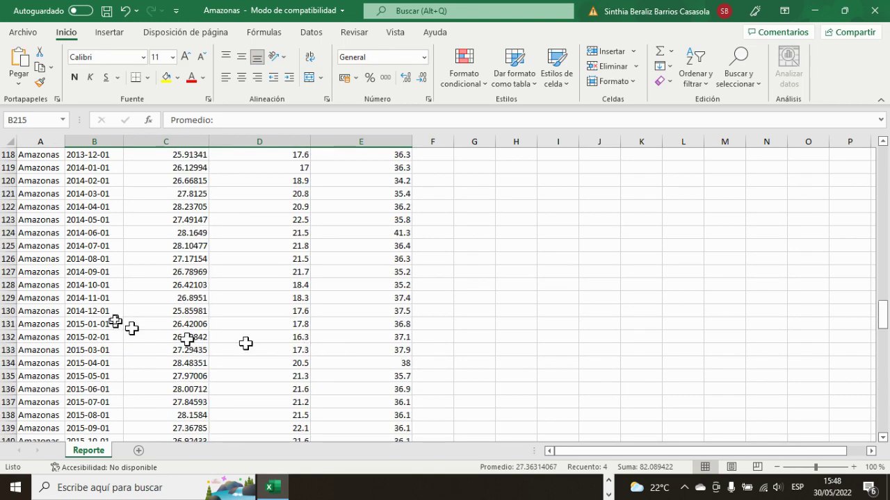
{"action": "left_click", "coordinate": [43, 139]}
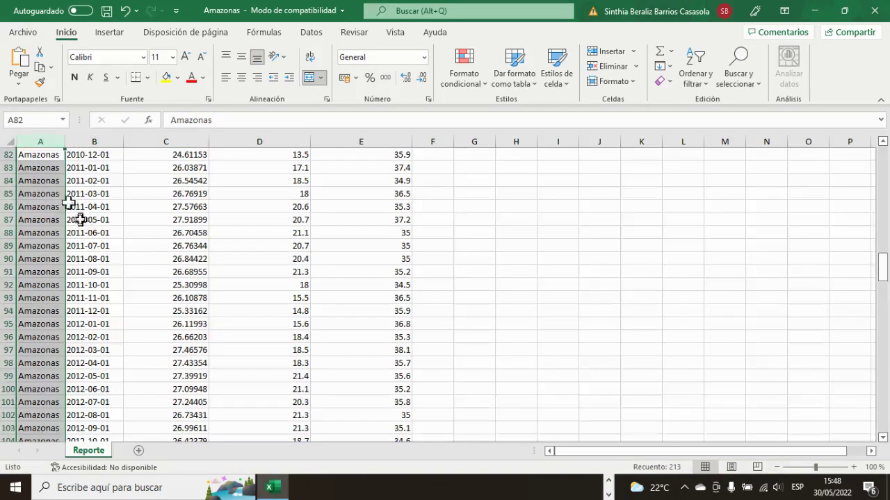
{"action": "scroll", "coordinate": [94, 236], "scroll_direction": "up", "scroll_amount": 20}
{"action": "scroll", "coordinate": [98, 242], "scroll_direction": "up", "scroll_amount": 2}
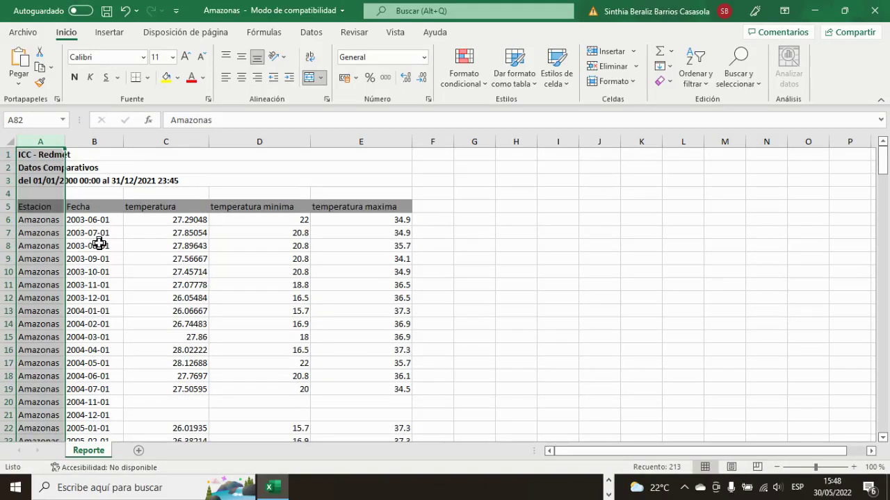
{"action": "left_click", "coordinate": [174, 139]}
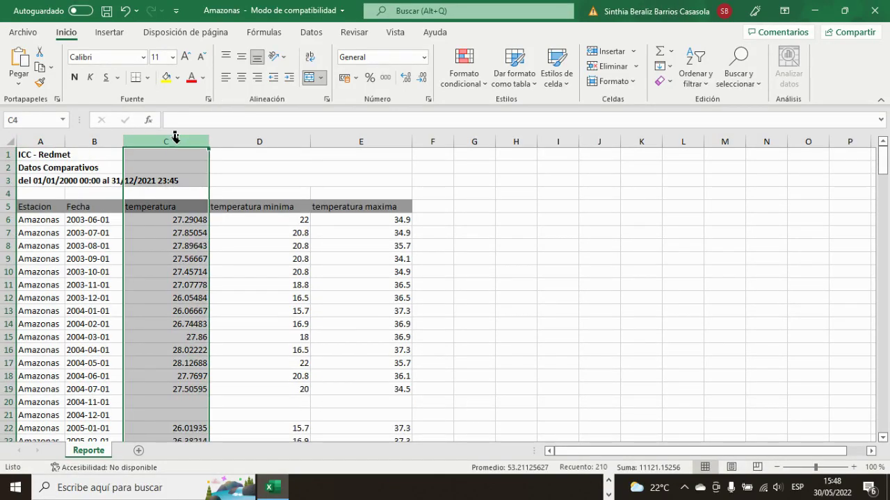
{"action": "left_click_drag", "start_coordinate": [281, 139], "coordinate": [369, 143]}
{"action": "left_click", "coordinate": [369, 144]}
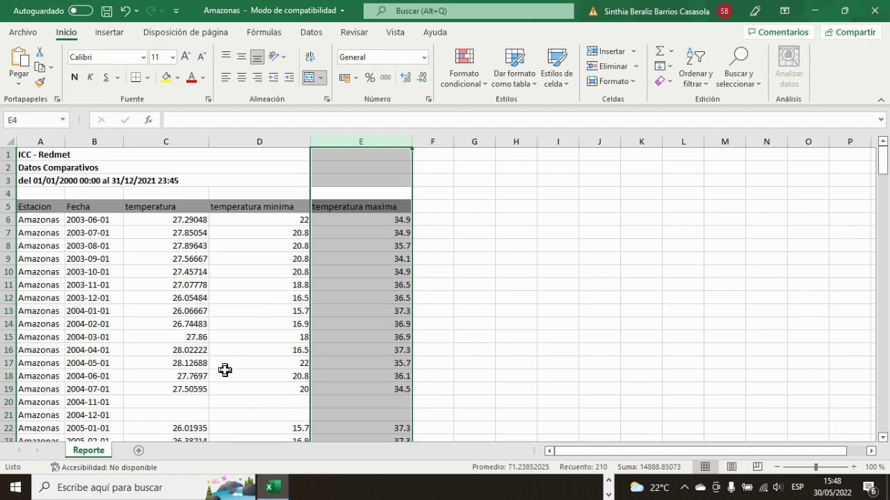
Review the Promedio row below the last Amazonas record again, and close the workbook without saving
{"action": "scroll", "coordinate": [224, 370], "scroll_direction": "down", "scroll_amount": 20}
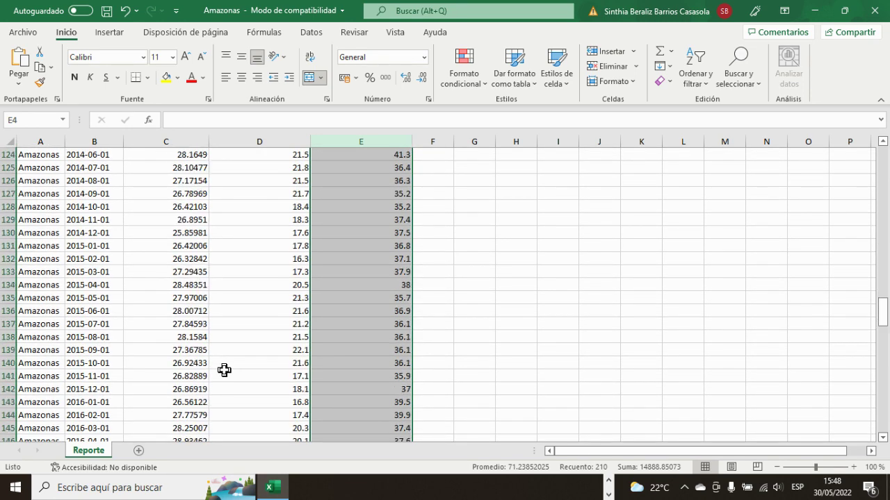
{"action": "scroll", "coordinate": [224, 369], "scroll_direction": "down", "scroll_amount": 20}
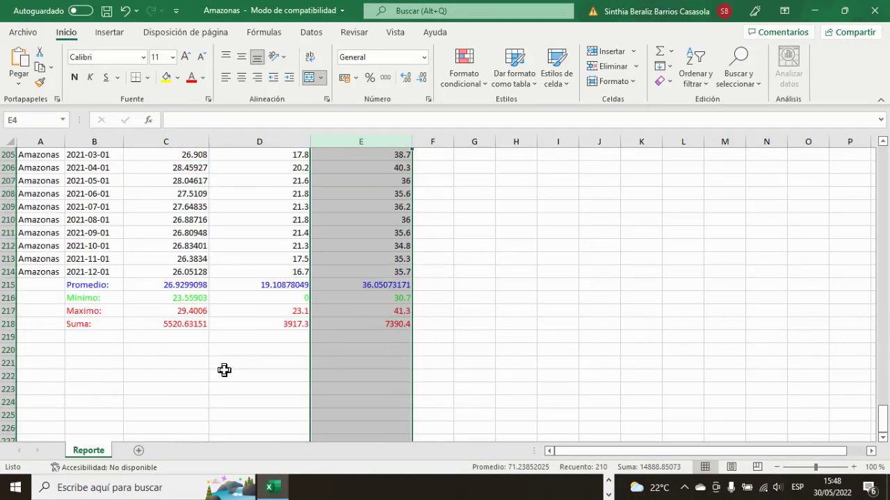
{"action": "left_click", "coordinate": [72, 323]}
{"action": "left_click_drag", "start_coordinate": [72, 285], "coordinate": [373, 286]}
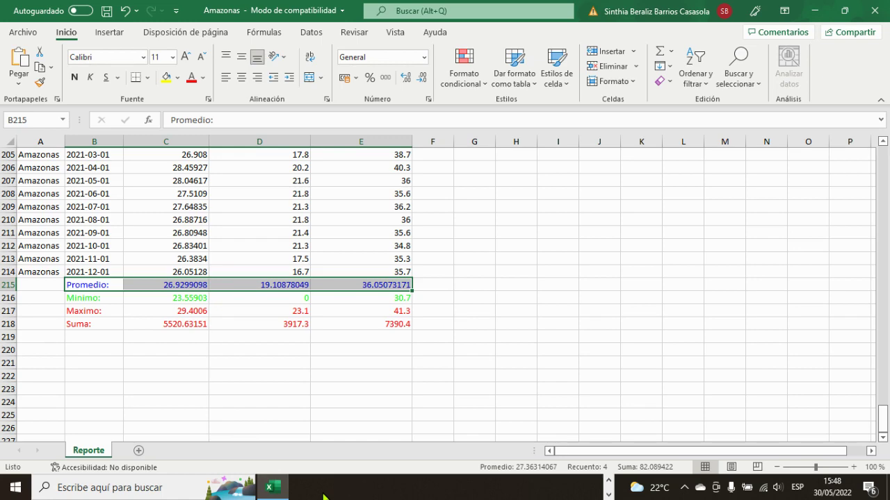
{"action": "left_click", "coordinate": [873, 10]}
{"action": "left_click", "coordinate": [446, 261]}
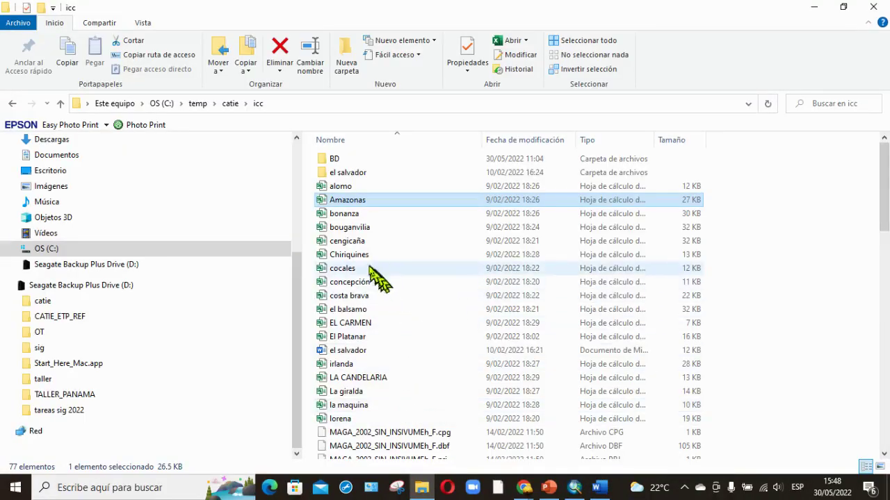
Open the concepción workbook and review its temperature records from the first date through the summary rows
{"action": "left_click", "coordinate": [355, 285]}
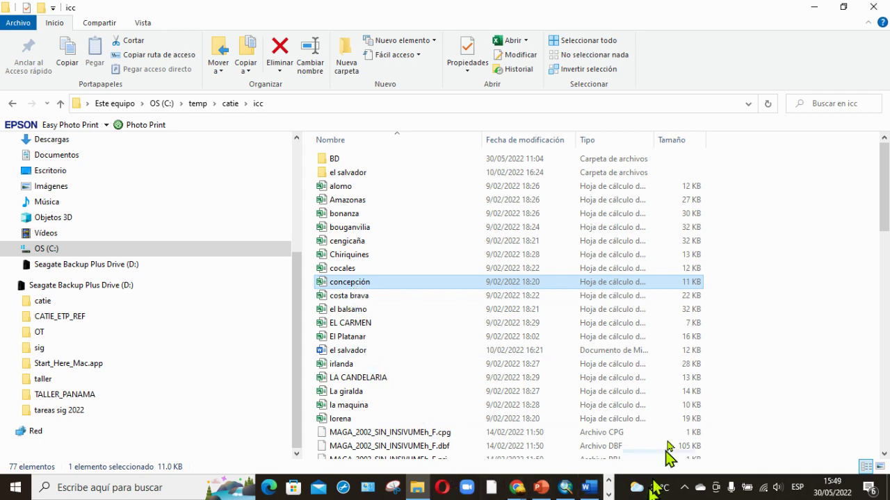
{"action": "double_click", "coordinate": [324, 285]}
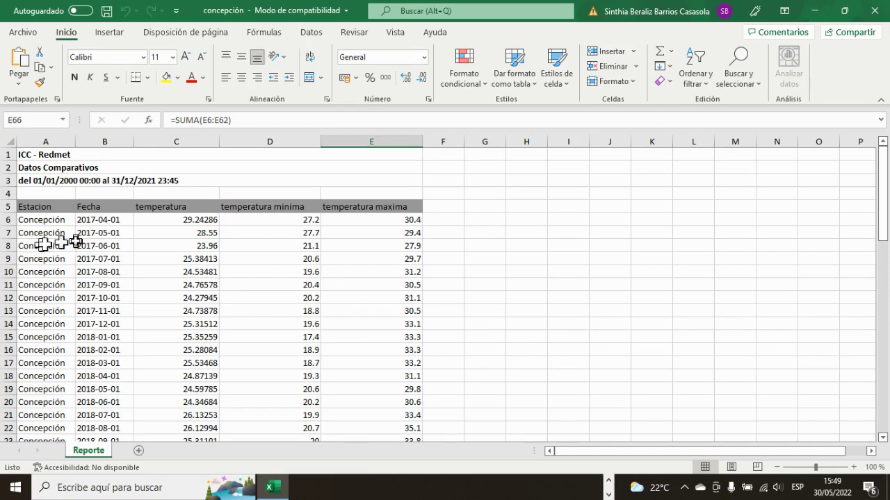
{"action": "left_click", "coordinate": [100, 219]}
{"action": "scroll", "coordinate": [101, 227], "scroll_direction": "down", "scroll_amount": 10}
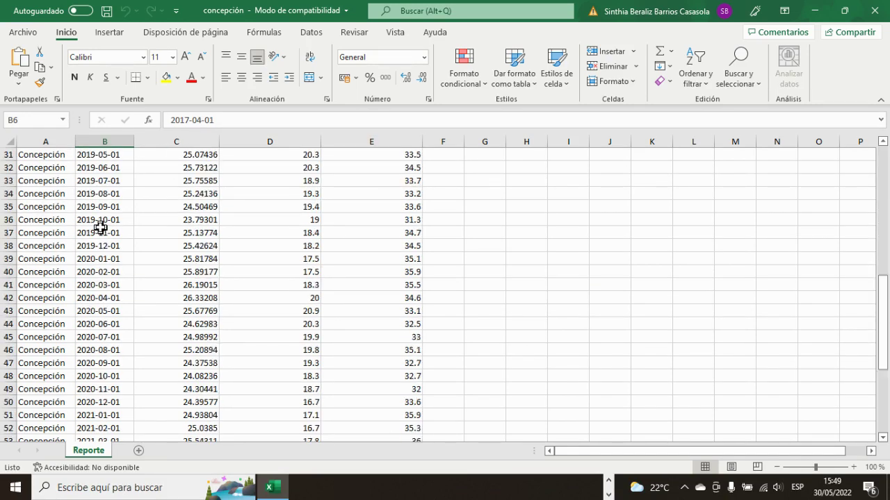
{"action": "scroll", "coordinate": [101, 227], "scroll_direction": "down", "scroll_amount": 8}
{"action": "scroll", "coordinate": [100, 227], "scroll_direction": "up", "scroll_amount": 1}
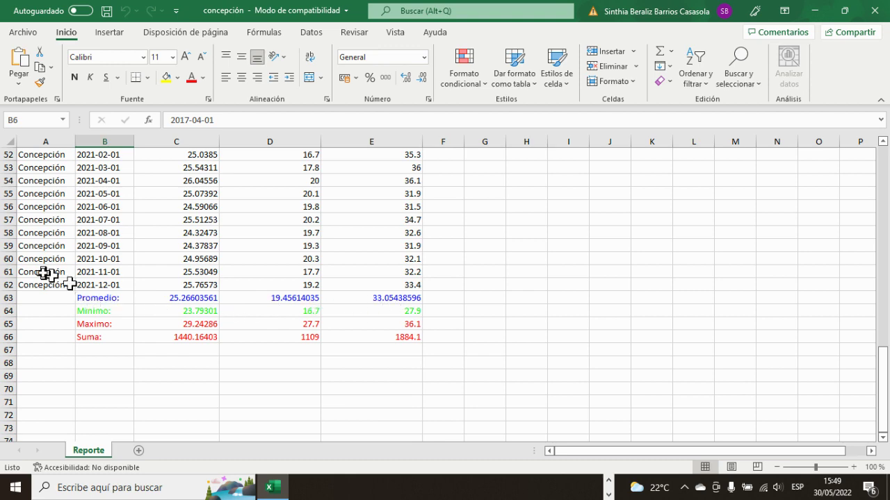
{"action": "scroll", "coordinate": [457, 266], "scroll_direction": "up", "scroll_amount": 6}
{"action": "left_click_drag", "start_coordinate": [883, 326], "coordinate": [881, 181]}
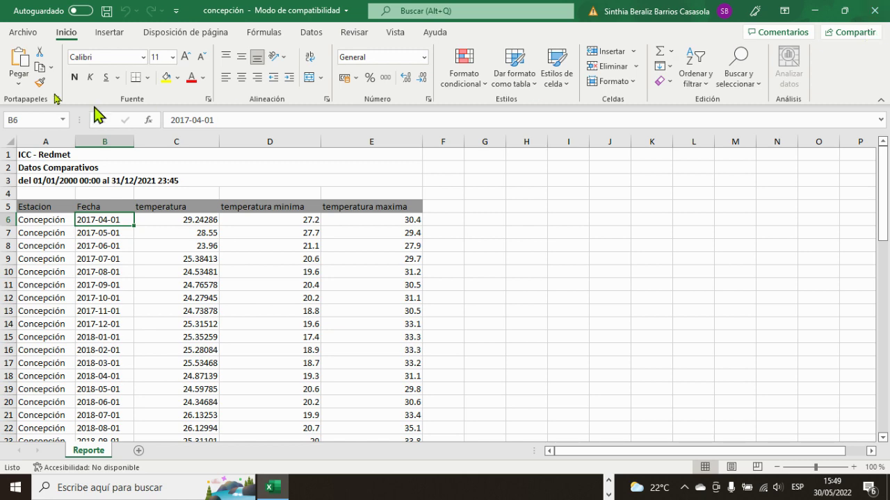
Open the recent workbook base_datos_ICC from D:\taller\meteorologia\ICC
{"action": "left_click", "coordinate": [23, 32]}
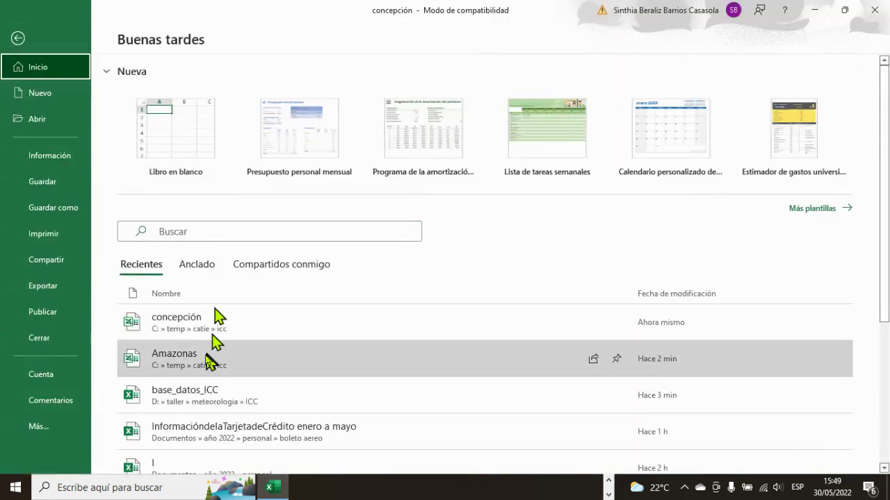
{"action": "left_click", "coordinate": [205, 405]}
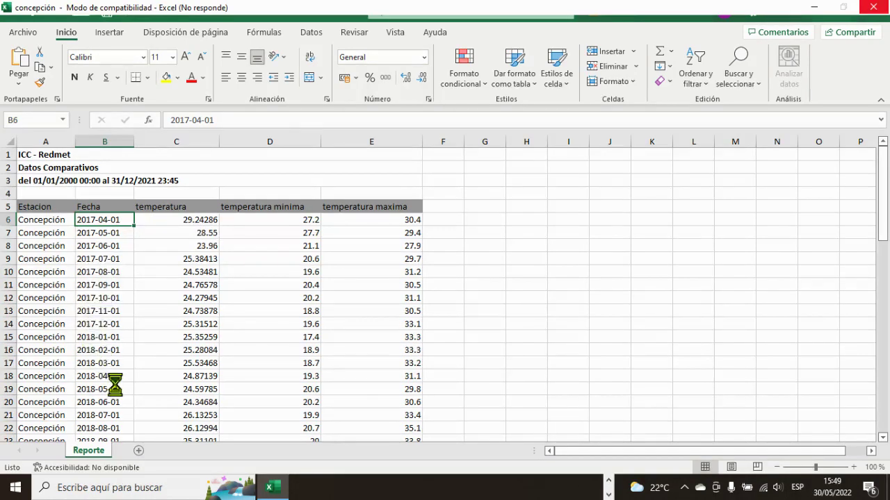
{"action": "scroll", "coordinate": [159, 319], "scroll_direction": "up", "scroll_amount": 6}
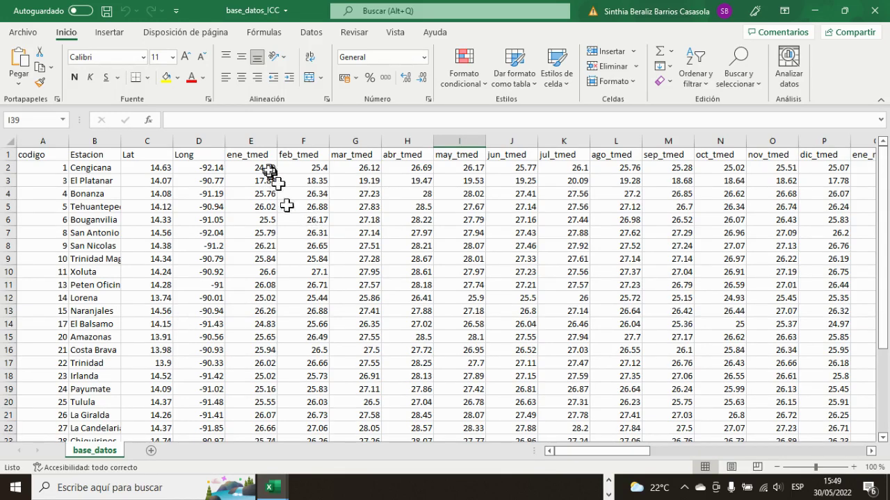
Examine the monthly mean temperature columns from ene_tmed to jul_tmed in the station database
{"action": "left_click", "coordinate": [239, 142]}
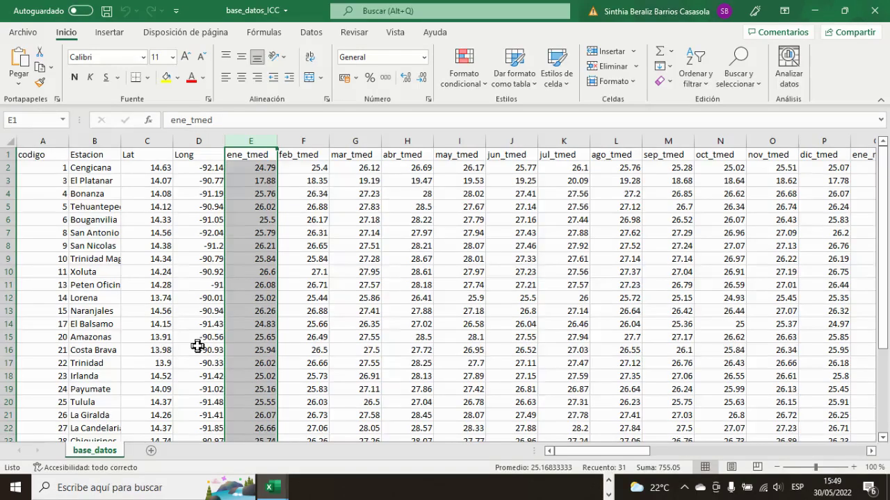
{"action": "left_click", "coordinate": [312, 142]}
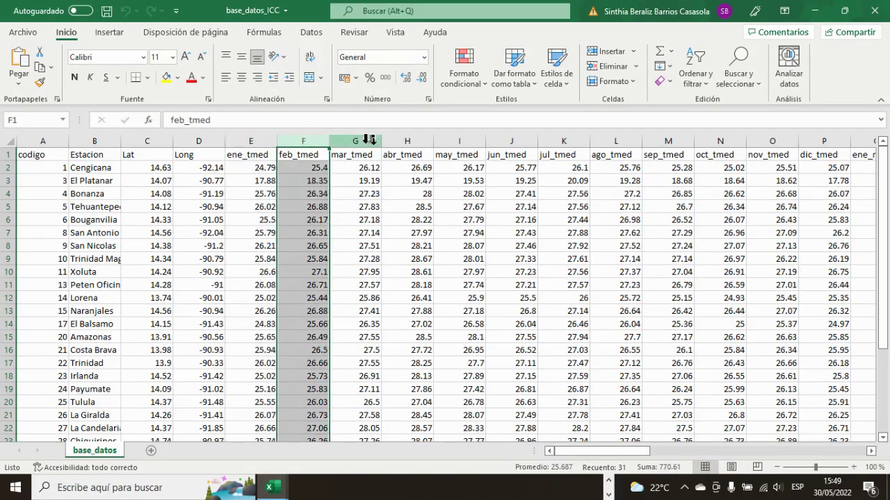
{"action": "left_click", "coordinate": [360, 141]}
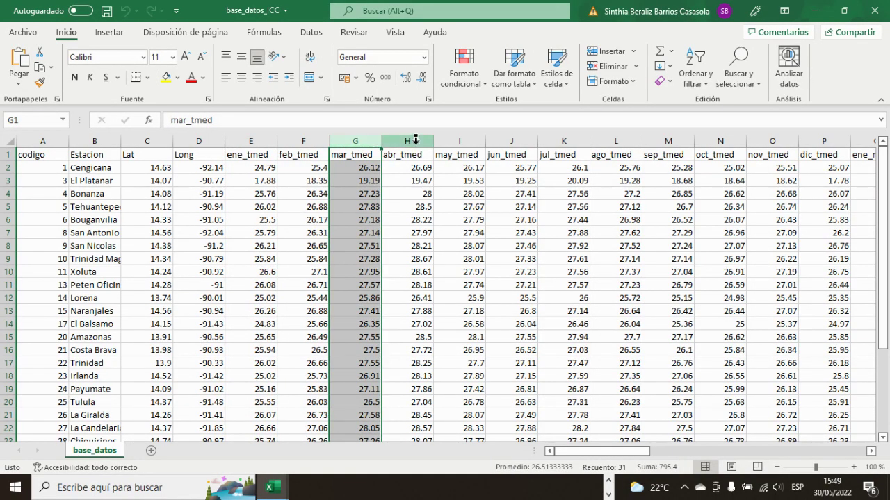
{"action": "left_click", "coordinate": [414, 142]}
{"action": "left_click", "coordinate": [466, 135]}
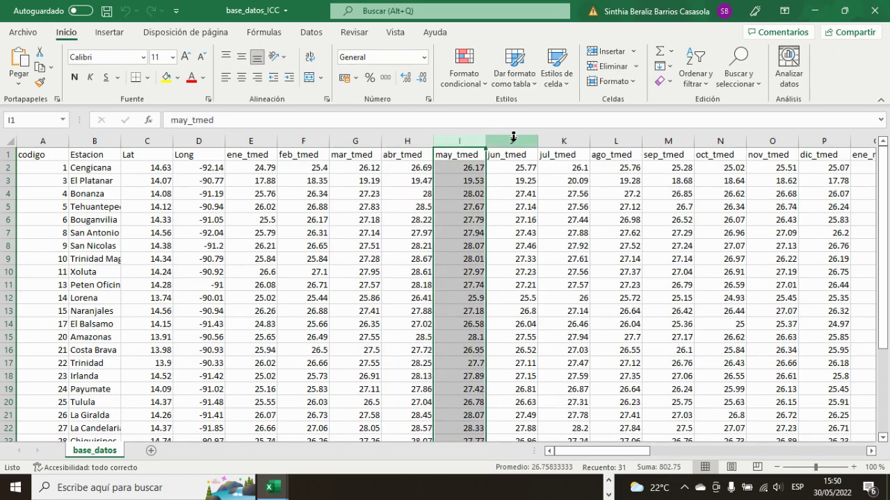
{"action": "left_click", "coordinate": [514, 137]}
{"action": "left_click", "coordinate": [576, 135]}
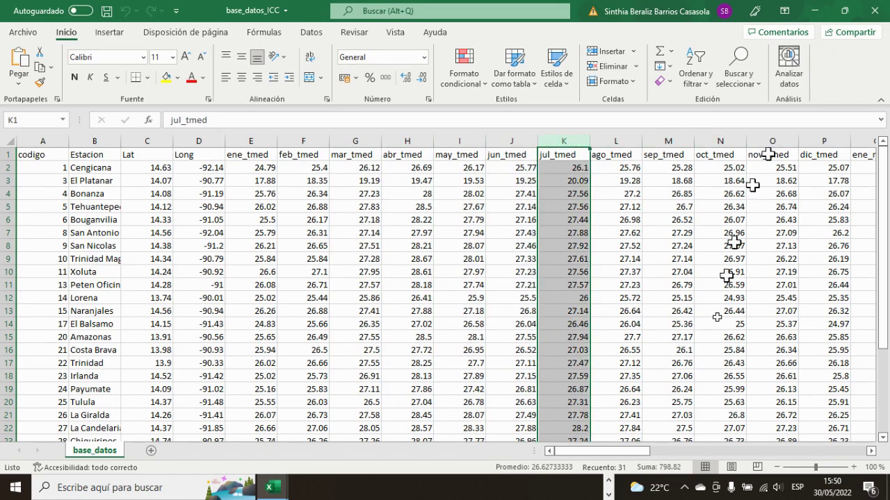
Examine the monthly maximum temperature, minimum temperature and precipitation column groups, from ene_max through dic_pp
{"action": "left_click_drag", "start_coordinate": [602, 458], "coordinate": [691, 460]}
{"action": "left_click_drag", "start_coordinate": [148, 148], "coordinate": [709, 194]}
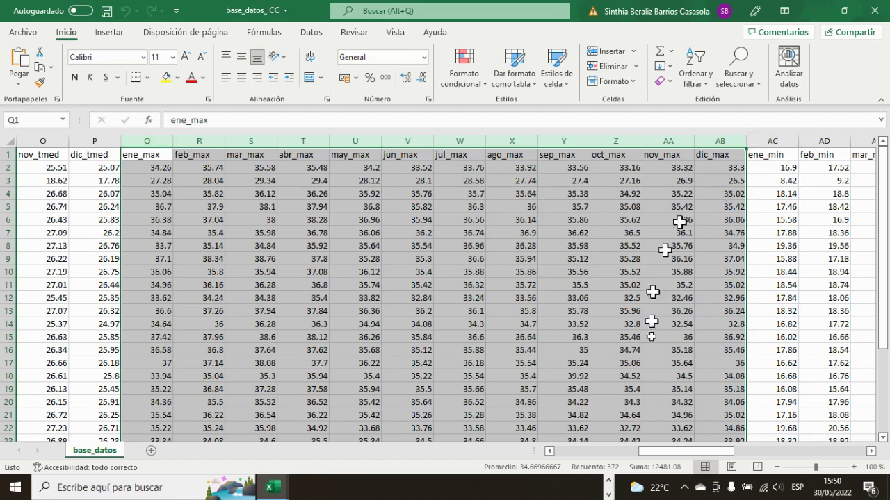
{"action": "left_click_drag", "start_coordinate": [698, 458], "coordinate": [764, 461]}
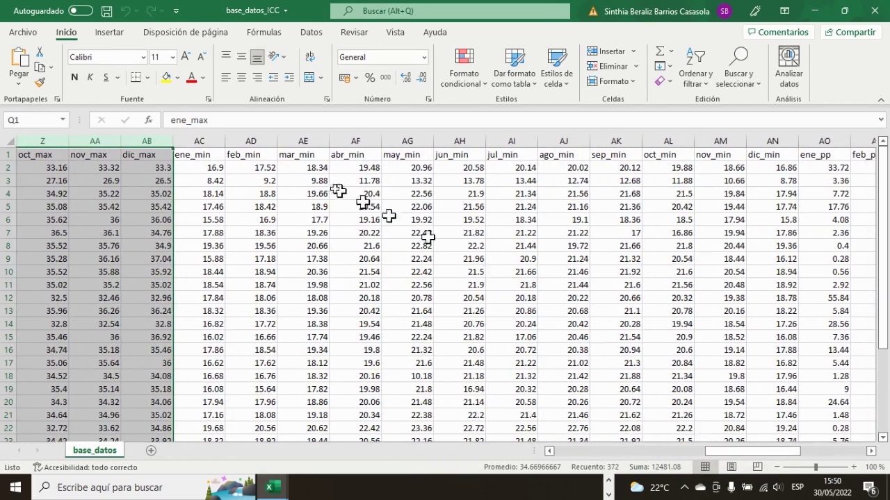
{"action": "left_click_drag", "start_coordinate": [206, 135], "coordinate": [500, 205]}
{"action": "left_click", "coordinate": [501, 206]}
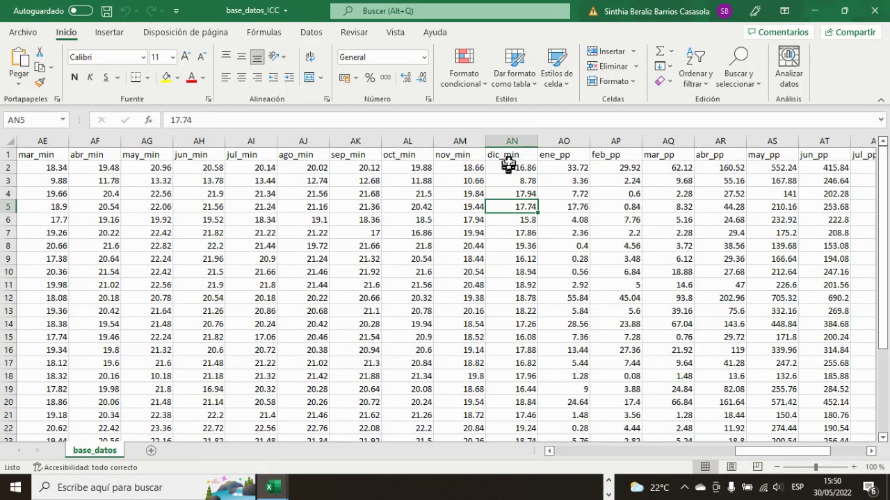
{"action": "left_click_drag", "start_coordinate": [563, 140], "coordinate": [749, 175]}
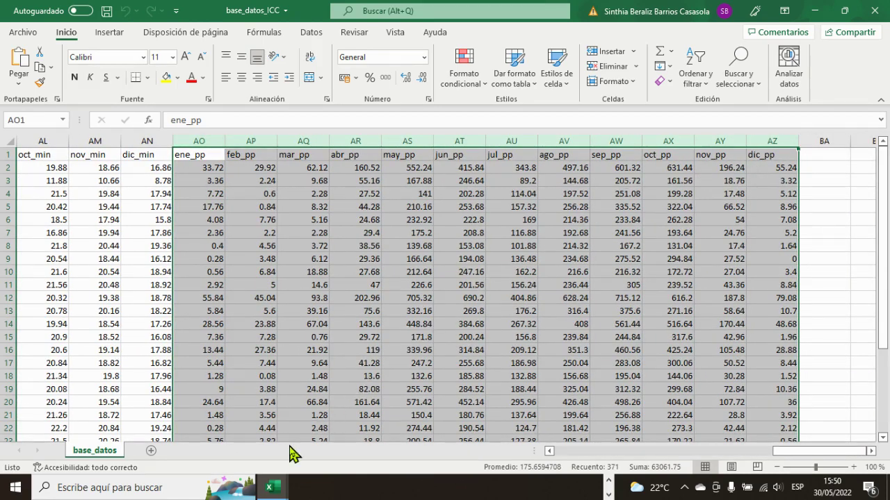
Switch to the icc folder in File Explorer and review the station precipitation workbooks whose names start with PP
{"action": "key", "text": "alt+Tab"}
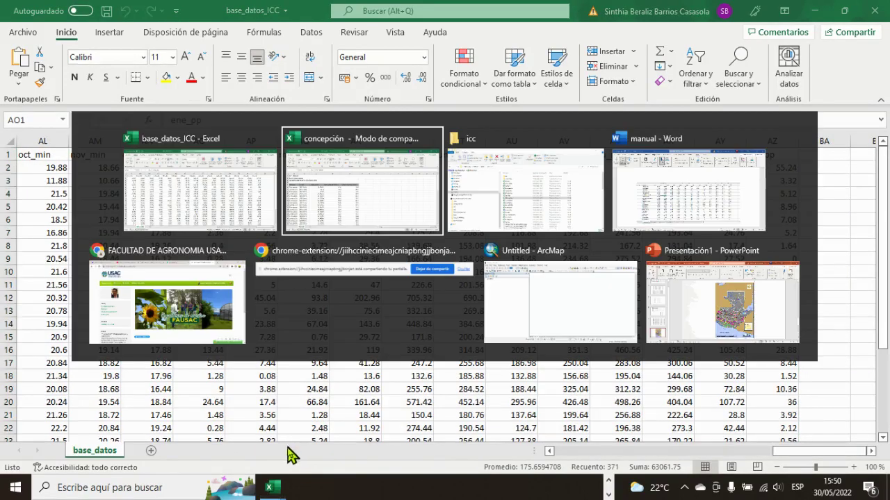
{"action": "key", "text": "alt+Tab"}
{"action": "scroll", "coordinate": [363, 376], "scroll_direction": "down", "scroll_amount": 9}
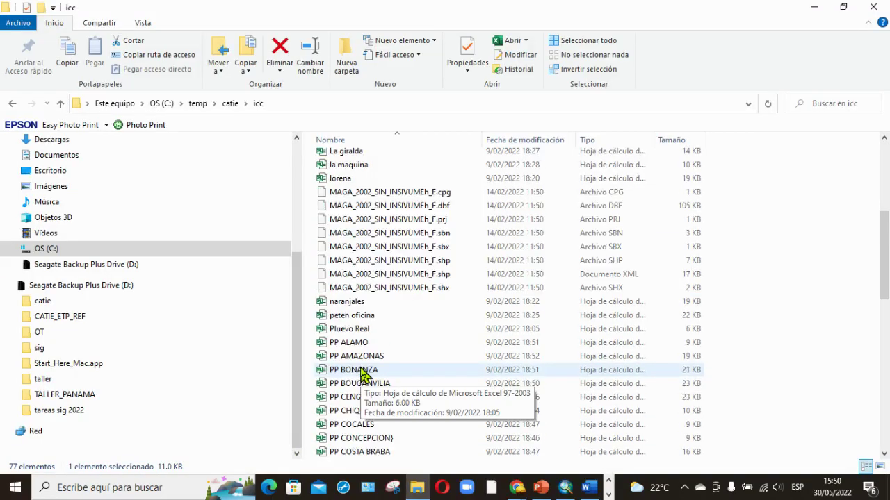
{"action": "scroll", "coordinate": [362, 375], "scroll_direction": "up", "scroll_amount": 2}
{"action": "scroll", "coordinate": [427, 353], "scroll_direction": "down", "scroll_amount": 1}
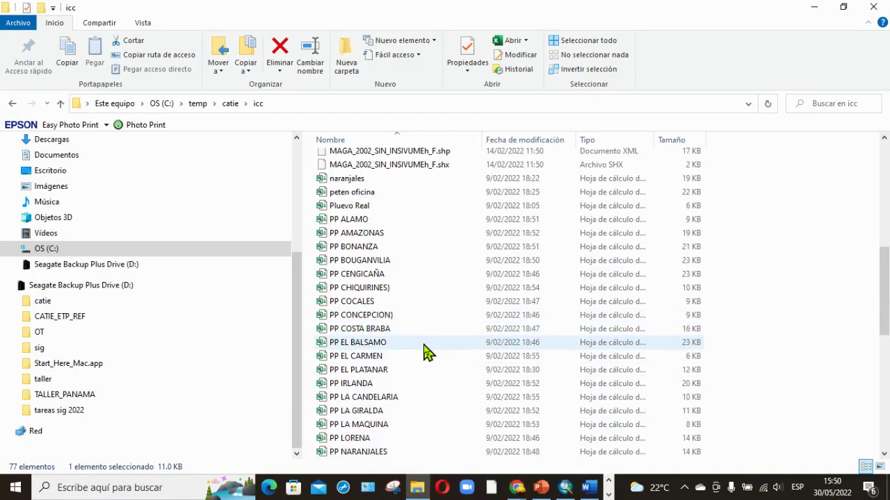
{"action": "scroll", "coordinate": [424, 356], "scroll_direction": "down", "scroll_amount": 1}
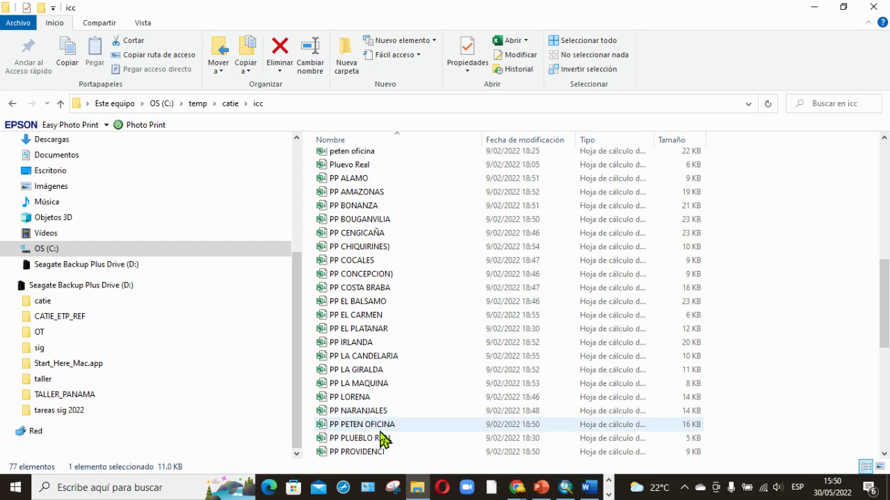
Look through the PP station workbooks in the icc folder and open PP ALAMO
{"action": "scroll", "coordinate": [389, 438], "scroll_direction": "down", "scroll_amount": 1}
{"action": "scroll", "coordinate": [390, 429], "scroll_direction": "down", "scroll_amount": 2}
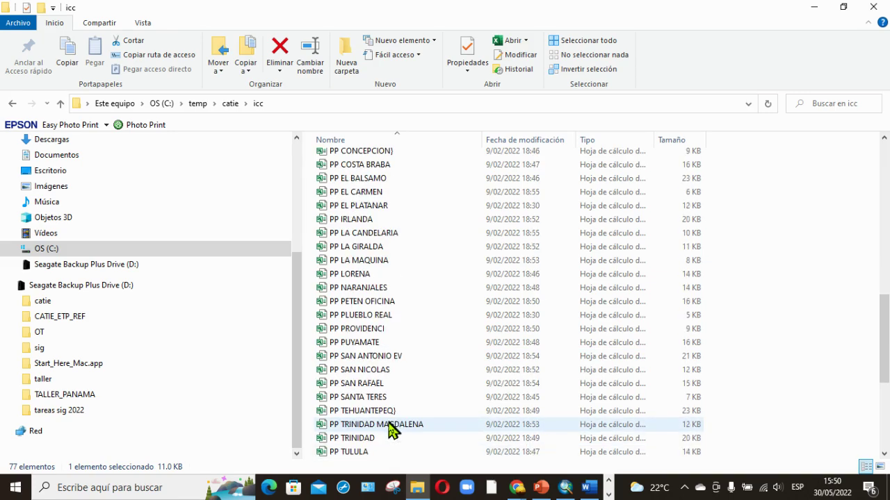
{"action": "scroll", "coordinate": [391, 430], "scroll_direction": "down", "scroll_amount": 1}
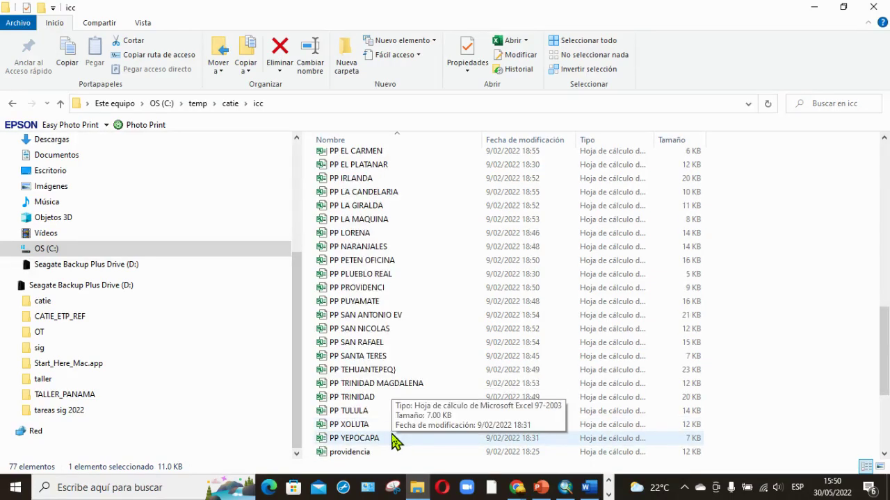
{"action": "scroll", "coordinate": [393, 436], "scroll_direction": "down", "scroll_amount": 2}
{"action": "scroll", "coordinate": [394, 438], "scroll_direction": "up", "scroll_amount": 7}
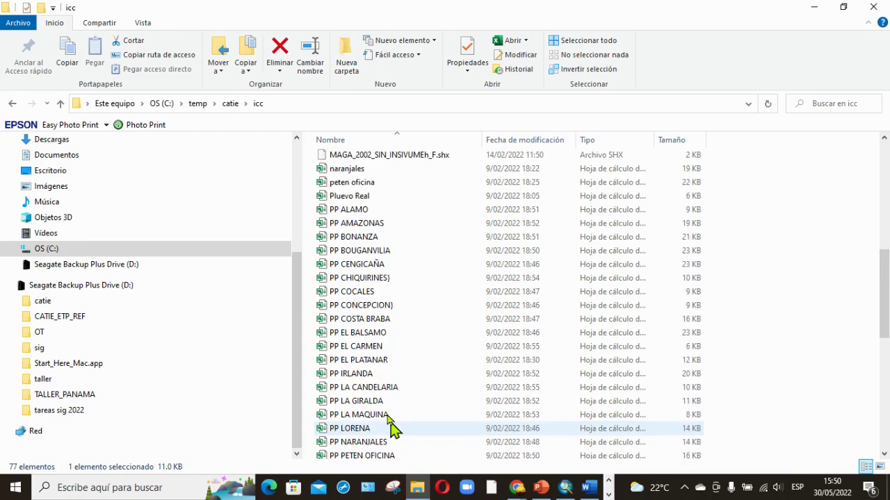
{"action": "double_click", "coordinate": [351, 209]}
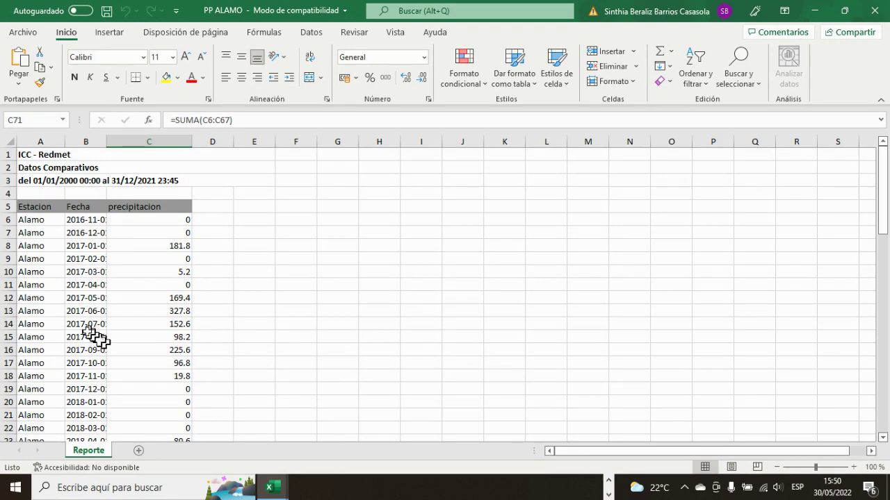
Select the January 2017, January 2018 and January 2019 rows together in the Alamo precipitation report
{"action": "left_click", "coordinate": [7, 245]}
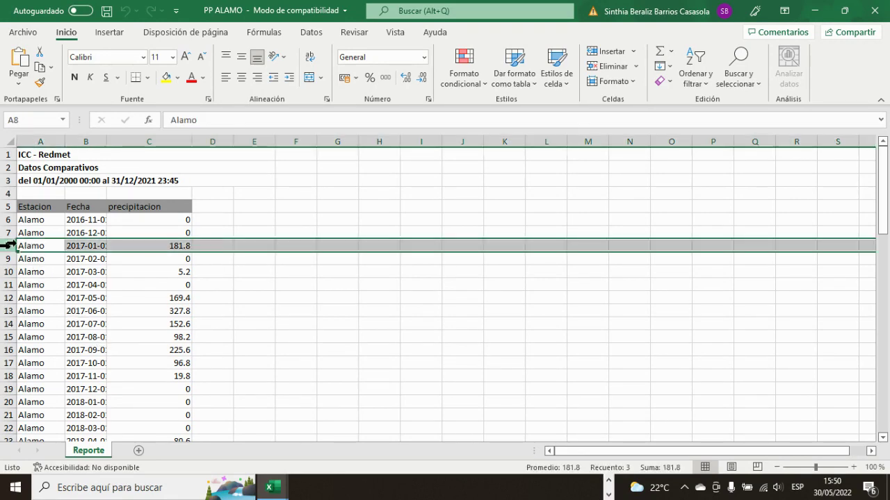
{"action": "scroll", "coordinate": [55, 300], "scroll_direction": "down", "scroll_amount": 2}
{"action": "scroll", "coordinate": [56, 301], "scroll_direction": "up", "scroll_amount": 1}
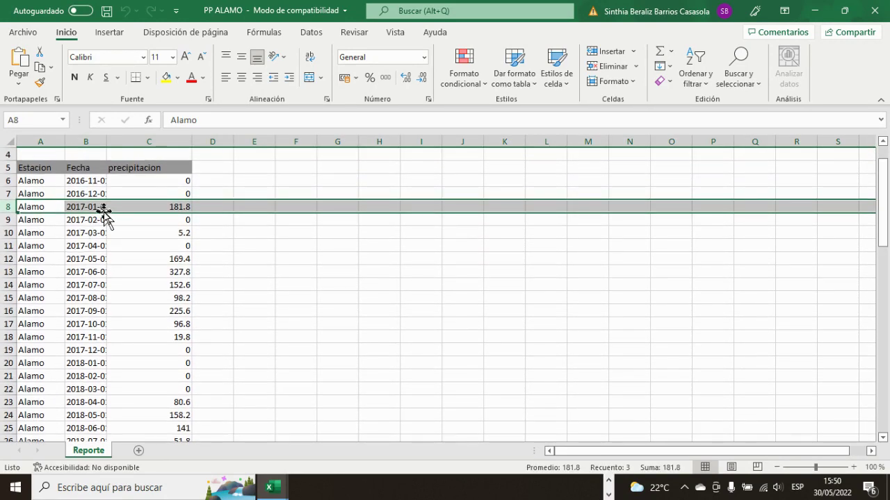
{"action": "scroll", "coordinate": [95, 343], "scroll_direction": "down", "scroll_amount": 1}
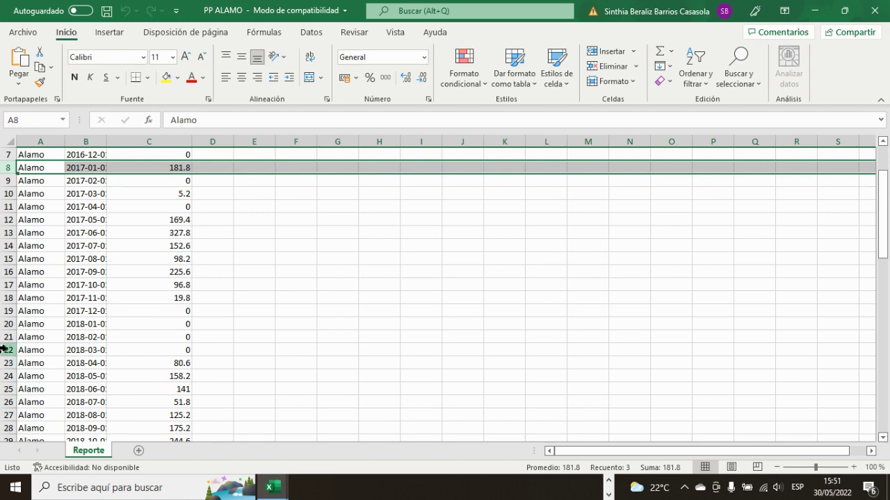
{"action": "left_click", "coordinate": [9, 324], "text": "ctrl"}
{"action": "scroll", "coordinate": [32, 341], "scroll_direction": "down", "scroll_amount": 4}
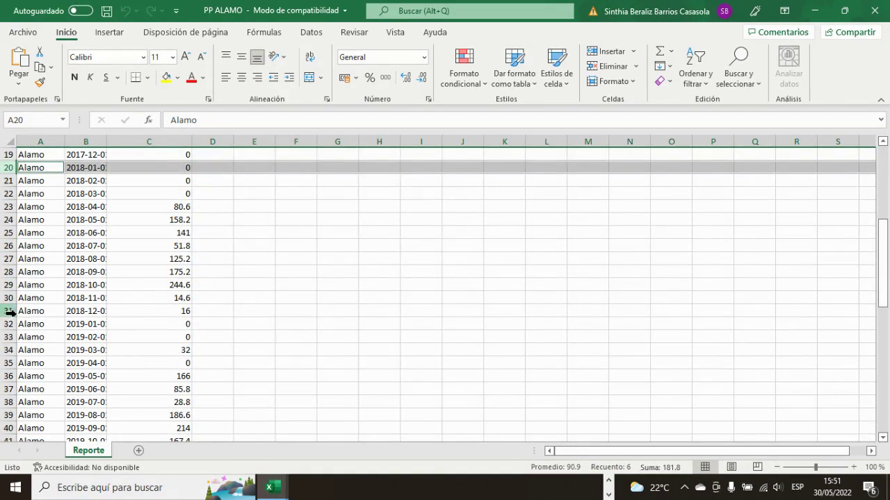
{"action": "left_click", "coordinate": [6, 322], "text": "ctrl"}
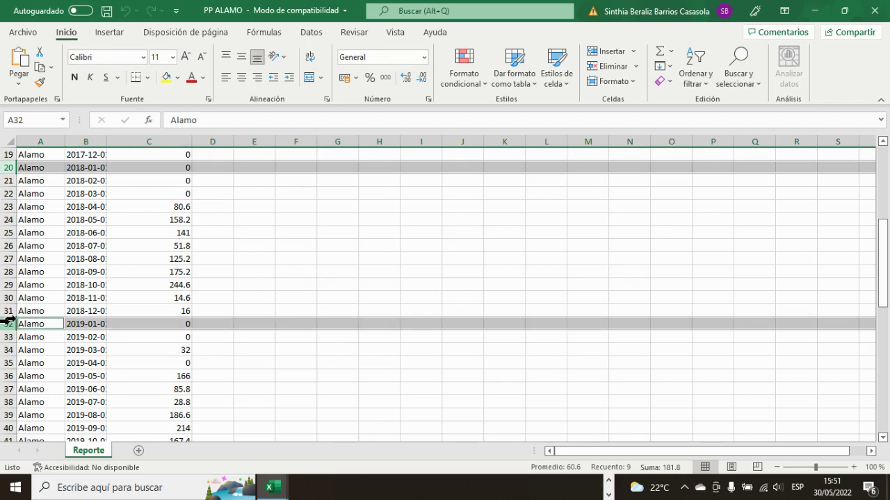
Add the March 2020 and January 2021 rows to the selection and review the report's selected monthly precipitation records
{"action": "scroll", "coordinate": [10, 340], "scroll_direction": "down", "scroll_amount": 3}
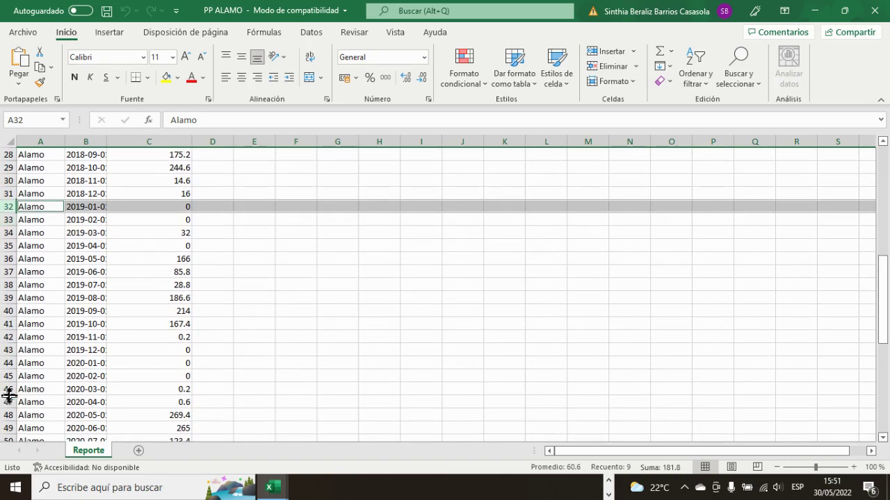
{"action": "left_click", "coordinate": [6, 389], "text": "ctrl"}
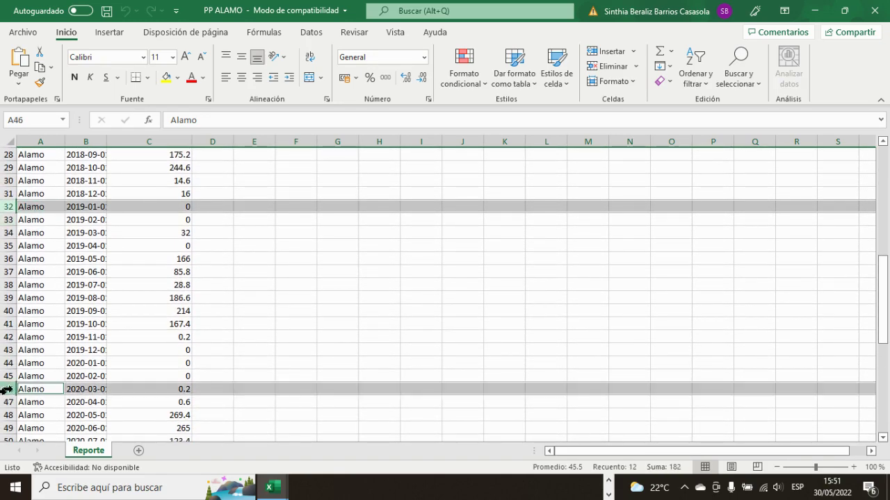
{"action": "scroll", "coordinate": [5, 389], "scroll_direction": "down", "scroll_amount": 6}
{"action": "scroll", "coordinate": [5, 389], "scroll_direction": "up", "scroll_amount": 1}
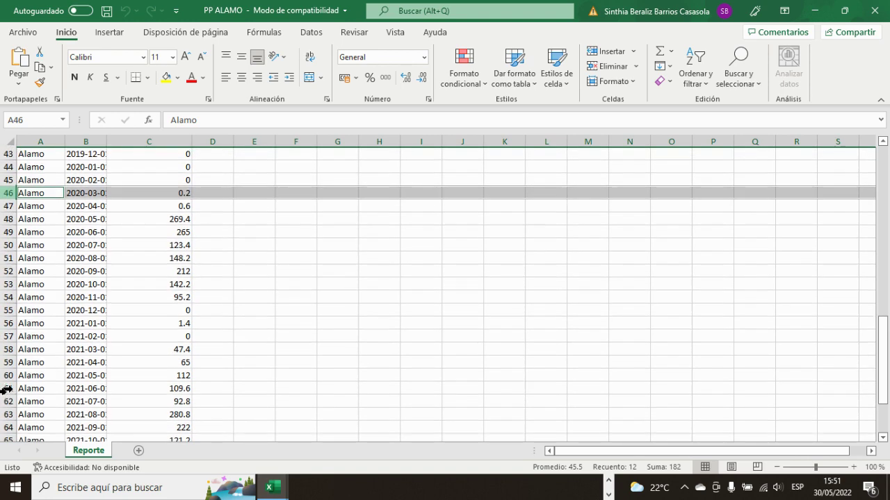
{"action": "left_click", "coordinate": [3, 323], "text": "ctrl"}
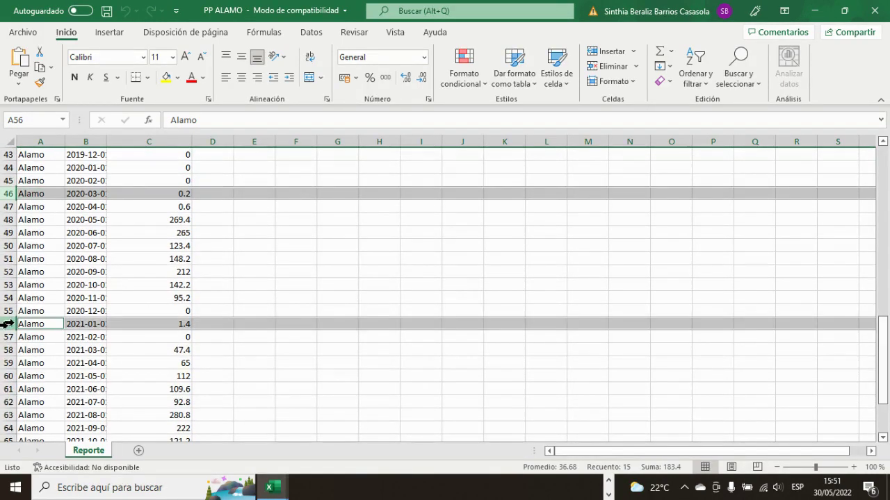
{"action": "scroll", "coordinate": [225, 374], "scroll_direction": "up", "scroll_amount": 14}
{"action": "scroll", "coordinate": [221, 377], "scroll_direction": "down", "scroll_amount": 10}
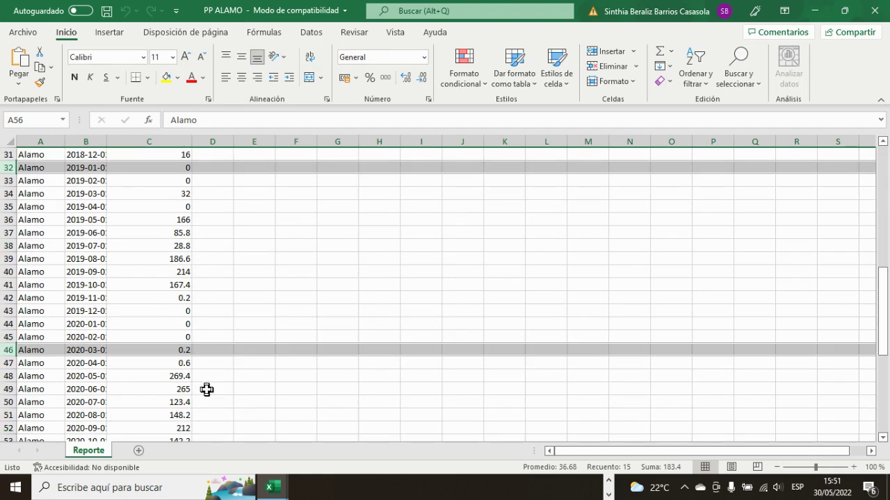
{"action": "scroll", "coordinate": [207, 389], "scroll_direction": "up", "scroll_amount": 9}
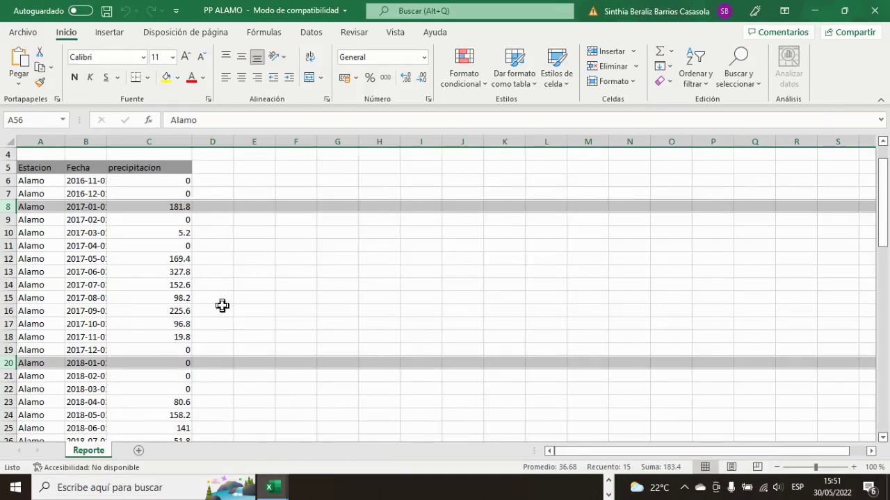
Switch to the base_datos_ICC workbook and select the entire Alamo station row
{"action": "key", "text": "alt+Tab"}
{"action": "double_click", "coordinate": [352, 276]}
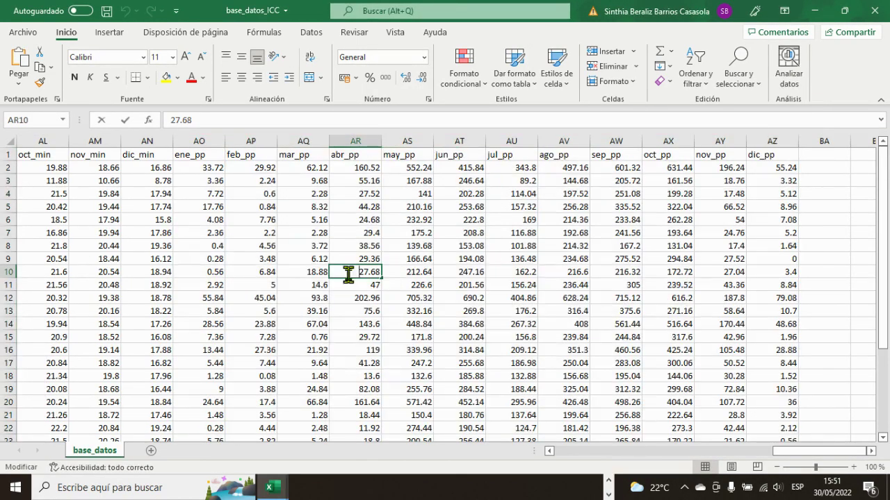
{"action": "left_click_drag", "start_coordinate": [784, 451], "coordinate": [471, 456]}
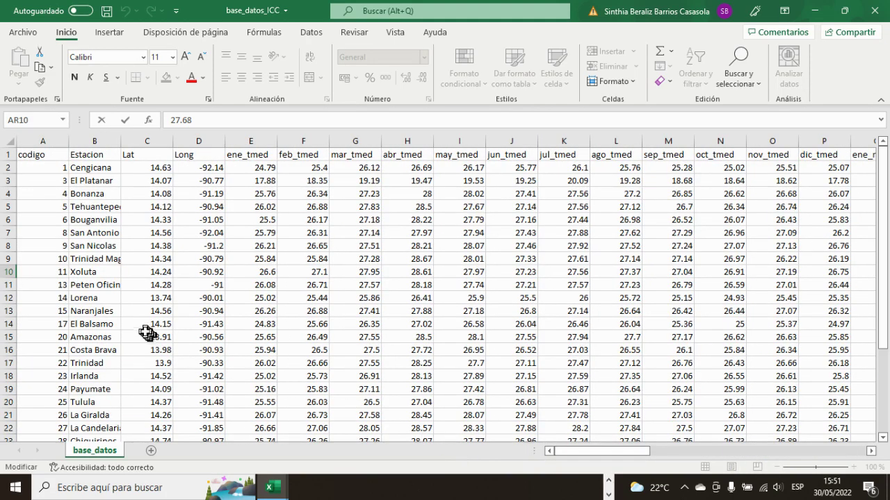
{"action": "scroll", "coordinate": [104, 316], "scroll_direction": "down", "scroll_amount": 2}
{"action": "scroll", "coordinate": [105, 316], "scroll_direction": "down", "scroll_amount": 1}
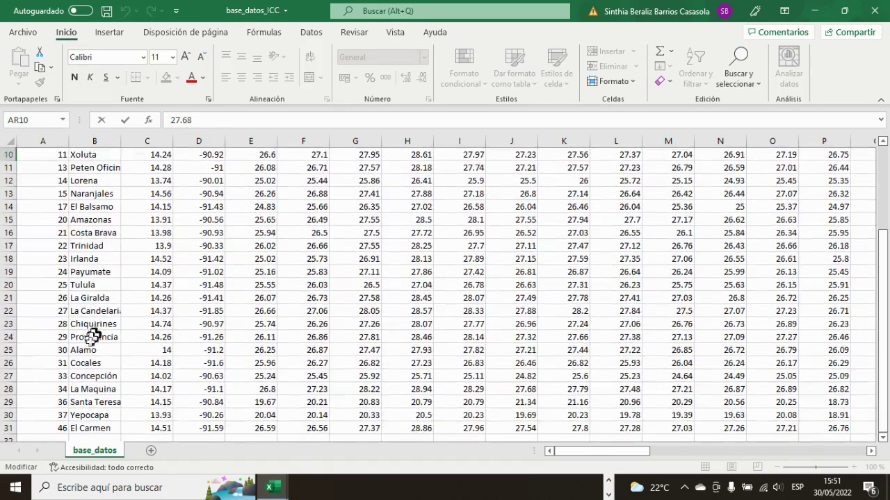
{"action": "left_click", "coordinate": [75, 349]}
{"action": "left_click", "coordinate": [8, 349]}
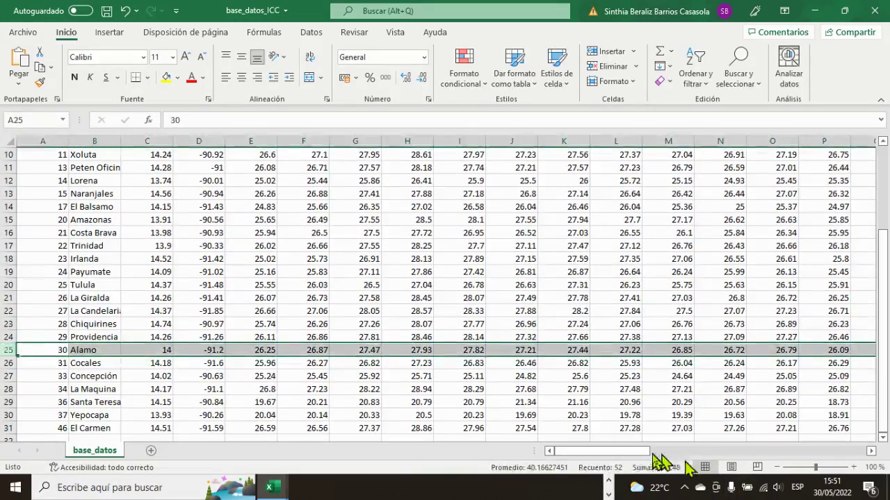
Check the Alamo row against the monthly precipitation columns and select its ene_pp value in cell AO25
{"action": "left_click_drag", "start_coordinate": [618, 455], "coordinate": [837, 465]}
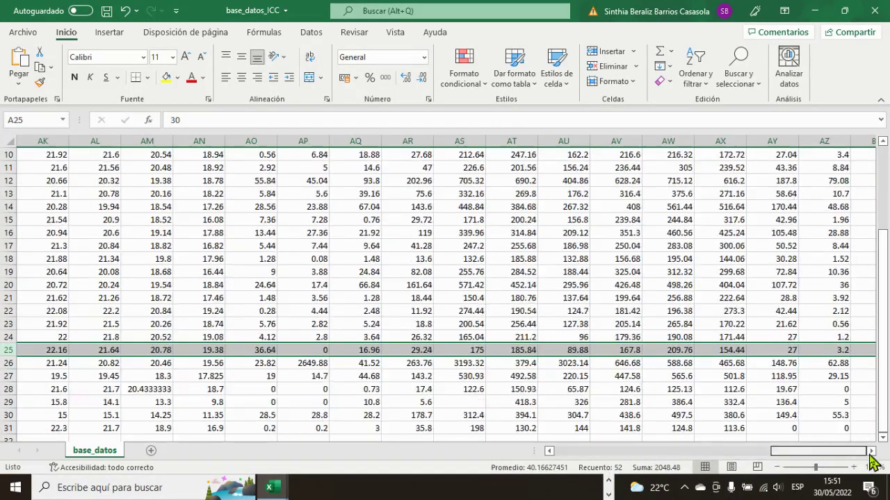
{"action": "scroll", "coordinate": [708, 353], "scroll_direction": "up", "scroll_amount": 3}
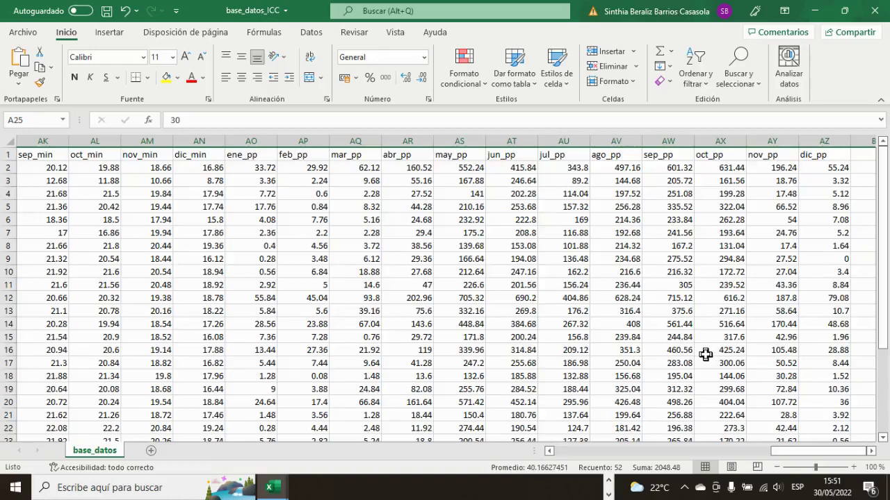
{"action": "scroll", "coordinate": [706, 354], "scroll_direction": "down", "scroll_amount": 4}
{"action": "scroll", "coordinate": [706, 354], "scroll_direction": "up", "scroll_amount": 4}
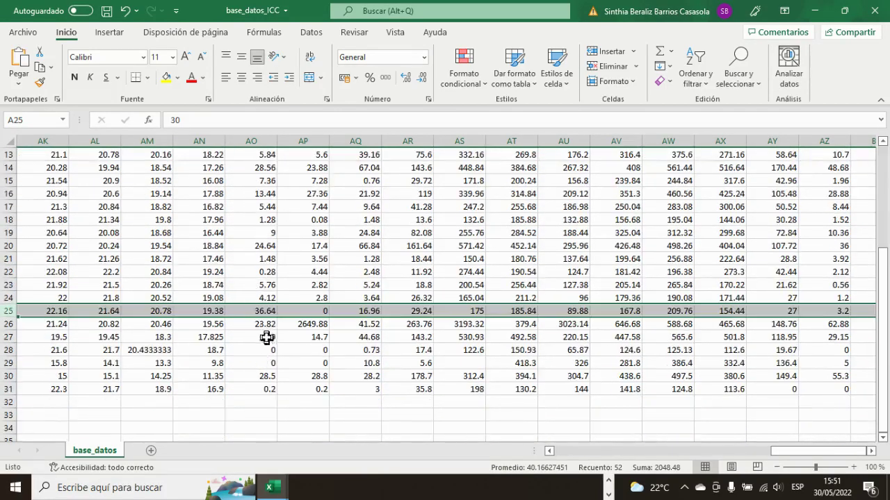
{"action": "left_click", "coordinate": [255, 309]}
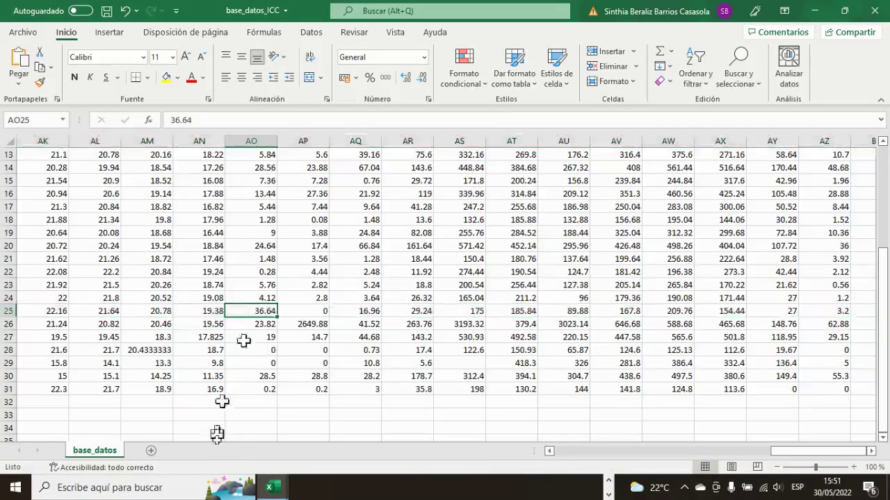
Return to the PP ALAMO report, review its monthly precipitation records again and close the workbook
{"action": "key", "text": "alt+Tab"}
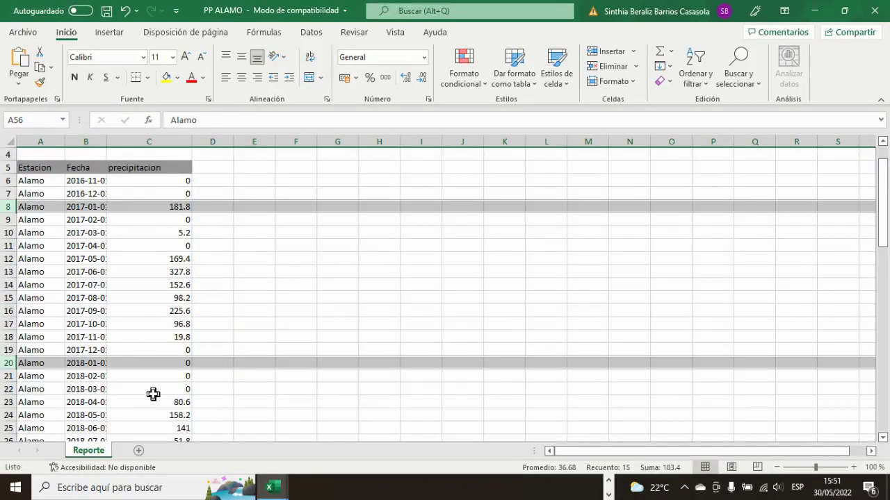
{"action": "scroll", "coordinate": [153, 394], "scroll_direction": "down", "scroll_amount": 12}
{"action": "scroll", "coordinate": [153, 394], "scroll_direction": "up", "scroll_amount": 13}
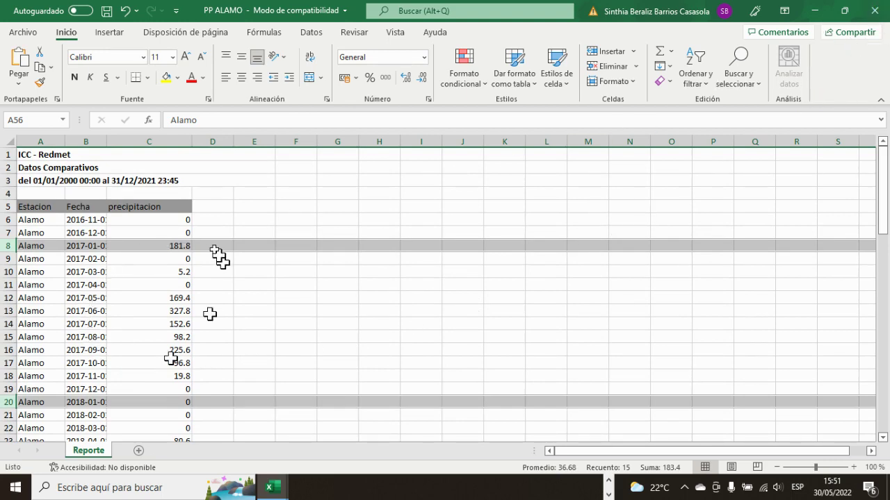
{"action": "left_click", "coordinate": [873, 14]}
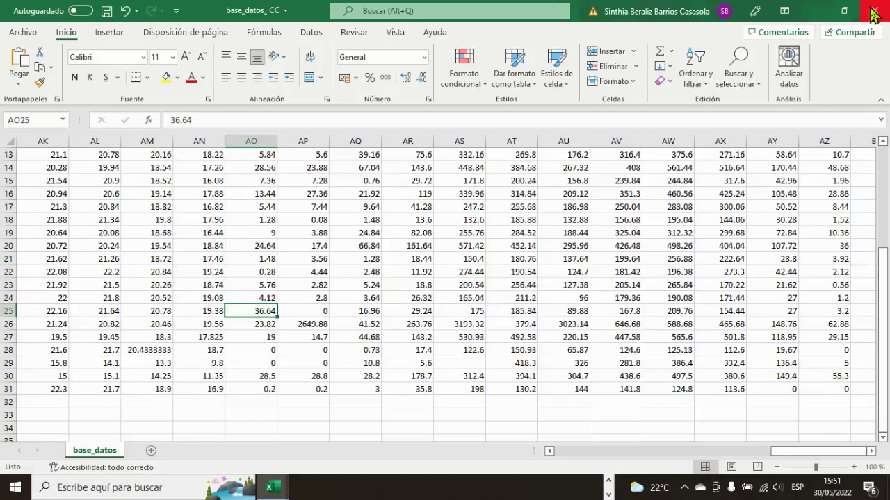
Fill columns A to P, from codigo through dic_tmed, with yellow in the station database
{"action": "scroll", "coordinate": [338, 313], "scroll_direction": "up", "scroll_amount": 4}
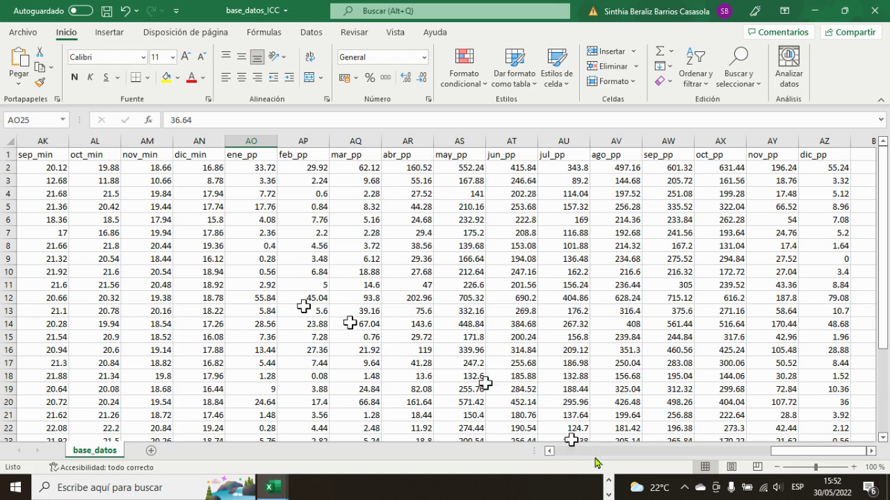
{"action": "left_click_drag", "start_coordinate": [784, 452], "coordinate": [499, 453]}
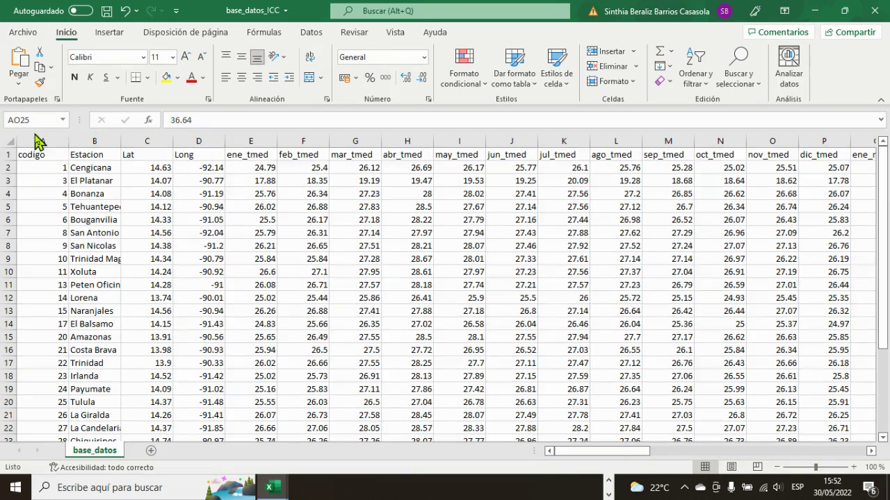
{"action": "left_click_drag", "start_coordinate": [46, 139], "coordinate": [745, 160]}
{"action": "left_click_drag", "start_coordinate": [55, 142], "coordinate": [848, 153]}
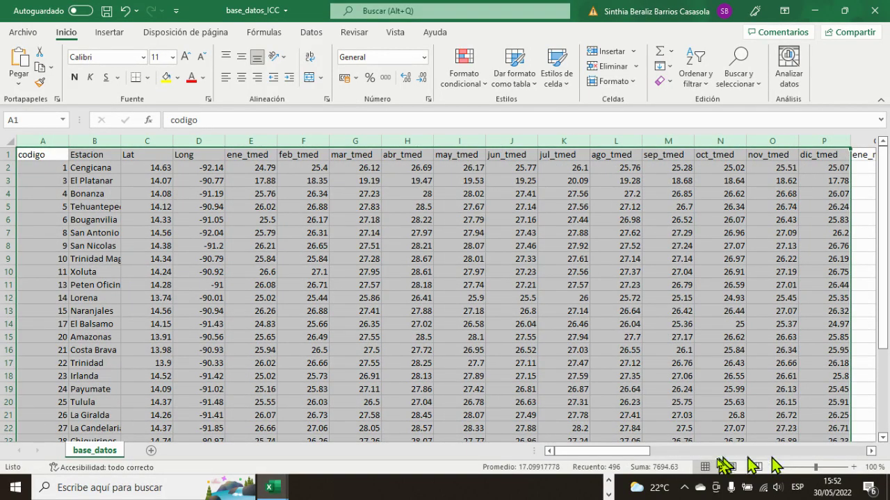
{"action": "left_click", "coordinate": [168, 79]}
Fill the maximum temperature columns Q to AB, ene_max through dic_max, with light orange
{"action": "left_click_drag", "start_coordinate": [613, 452], "coordinate": [693, 459]}
{"action": "left_click", "coordinate": [154, 141]}
{"action": "left_click_drag", "start_coordinate": [155, 141], "coordinate": [697, 182]}
{"action": "left_click", "coordinate": [178, 78]}
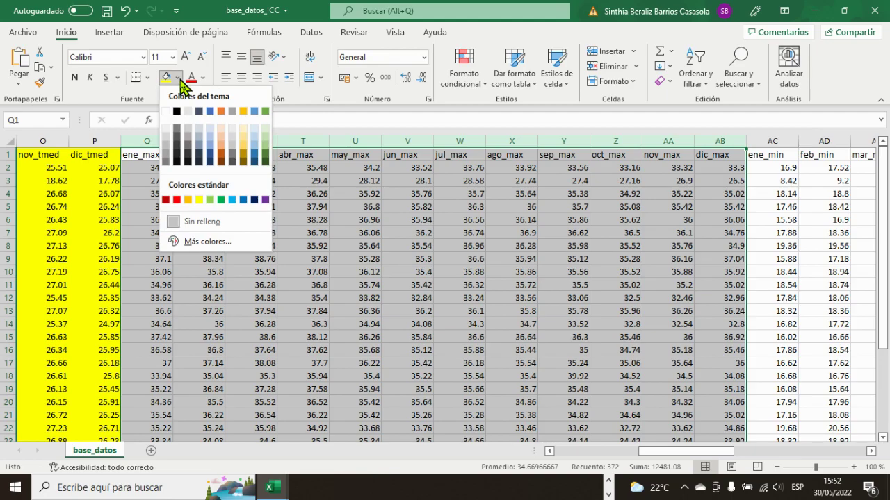
{"action": "left_click", "coordinate": [221, 136]}
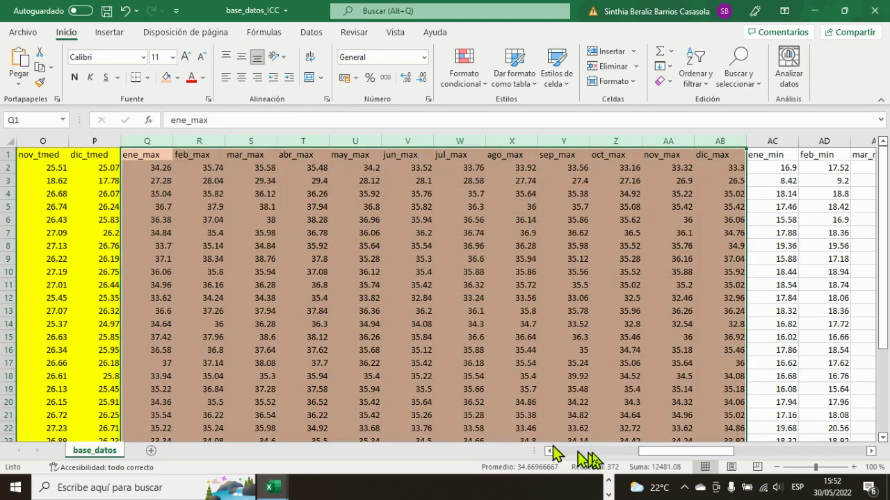
Fill the minimum temperature columns AC to AN, ene_min through dic_min, with a blue-grey tint
{"action": "left_click_drag", "start_coordinate": [657, 453], "coordinate": [731, 473]}
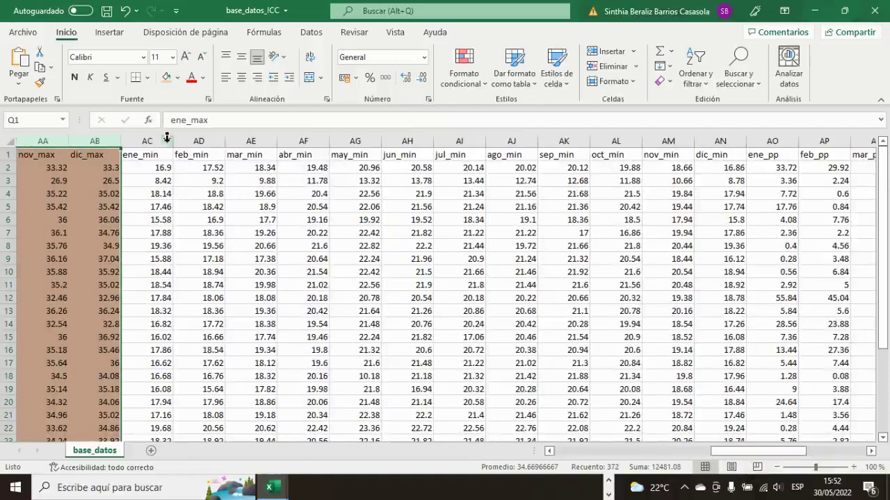
{"action": "left_click_drag", "start_coordinate": [159, 136], "coordinate": [717, 195]}
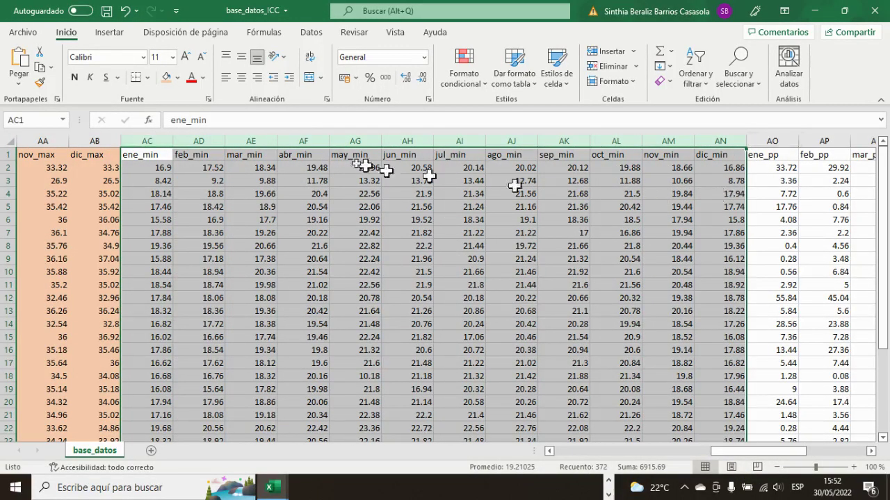
{"action": "left_click", "coordinate": [177, 78]}
{"action": "left_click", "coordinate": [196, 142]}
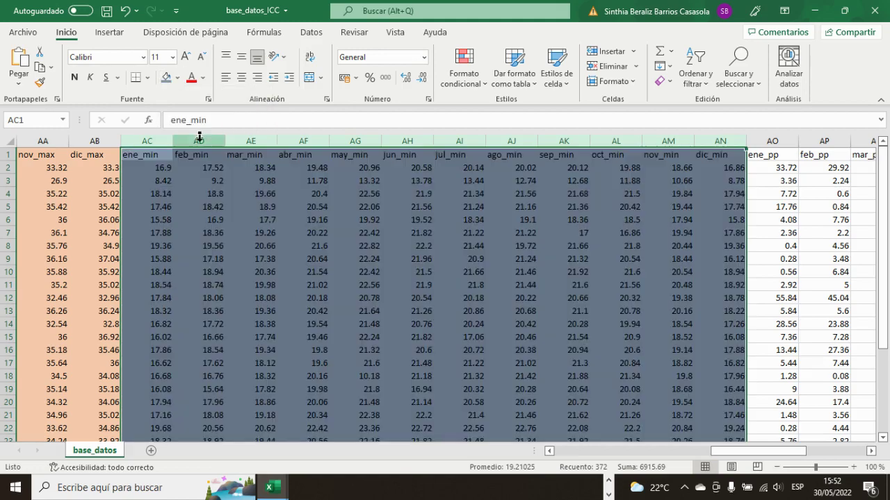
Fill the precipitation columns AO to AZ, ene_pp through dic_pp, with light grey
{"action": "left_click_drag", "start_coordinate": [726, 455], "coordinate": [822, 459]}
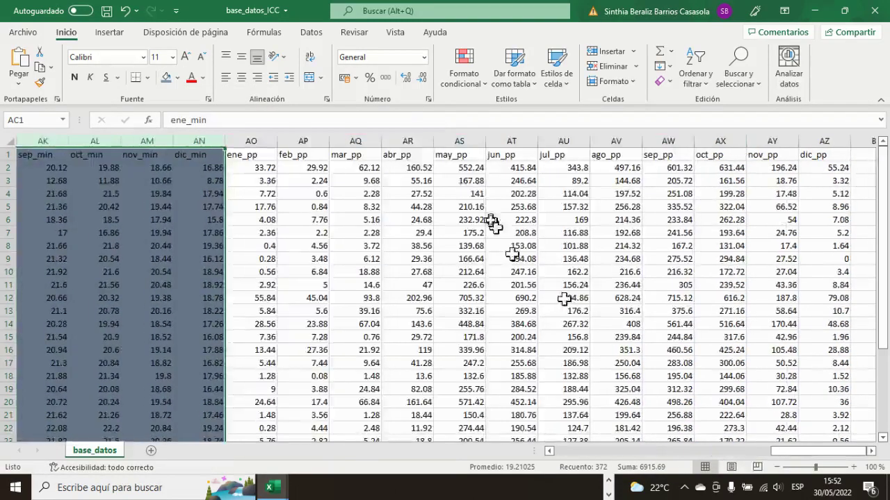
{"action": "left_click_drag", "start_coordinate": [251, 141], "coordinate": [606, 213]}
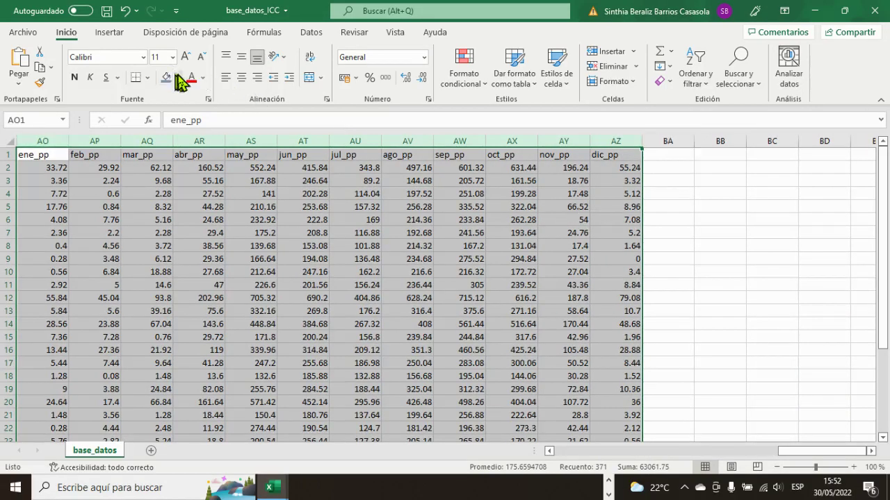
{"action": "left_click", "coordinate": [178, 78]}
{"action": "left_click", "coordinate": [169, 141]}
{"action": "double_click", "coordinate": [339, 269]}
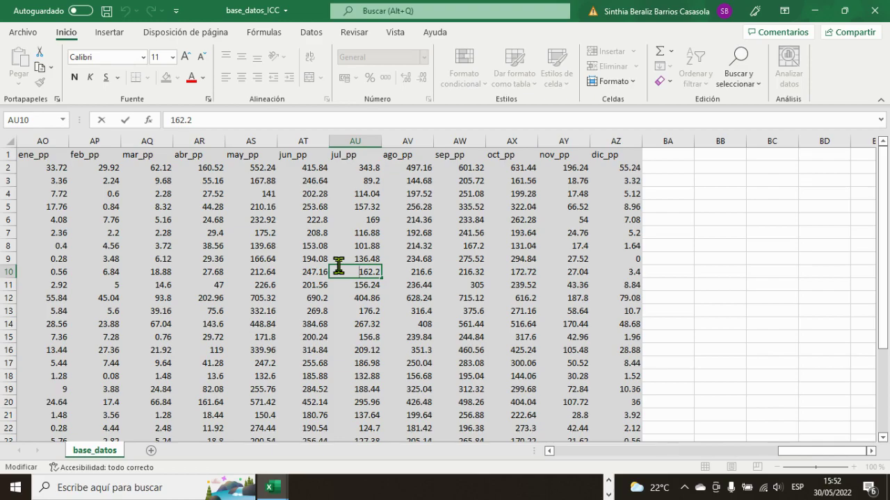
Return to the start of the station database and examine the codigo, Estacion, Lat and Long columns one by one
{"action": "left_click", "coordinate": [212, 192]}
{"action": "key", "text": "Left"}
{"action": "key", "text": "Left"}
{"action": "key", "text": "Left"}
{"action": "key", "text": "Left"}
{"action": "key", "text": "Left"}
{"action": "key", "text": "Left"}
{"action": "key", "text": "Left"}
{"action": "key", "text": "Left"}
{"action": "key", "text": "Left"}
{"action": "key", "text": "Left"}
{"action": "key", "text": "Left"}
{"action": "key", "text": "Left"}
{"action": "key", "text": "Left"}
{"action": "key", "text": "Left"}
{"action": "key", "text": "Left"}
{"action": "key", "text": "Left"}
{"action": "key", "text": "Left"}
{"action": "key", "text": "Left"}
{"action": "key", "text": "Left"}
{"action": "key", "text": "Left"}
{"action": "key", "text": "Left"}
{"action": "key", "text": "Left"}
{"action": "key", "text": "Left"}
{"action": "key", "text": "Left"}
{"action": "key", "text": "Left"}
{"action": "key", "text": "Left"}
{"action": "key", "text": "Left"}
{"action": "key", "text": "Left"}
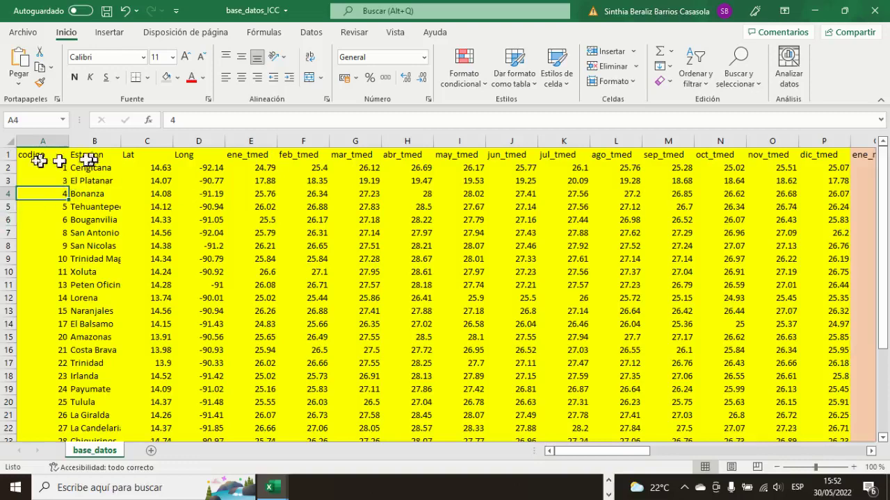
{"action": "left_click", "coordinate": [48, 141]}
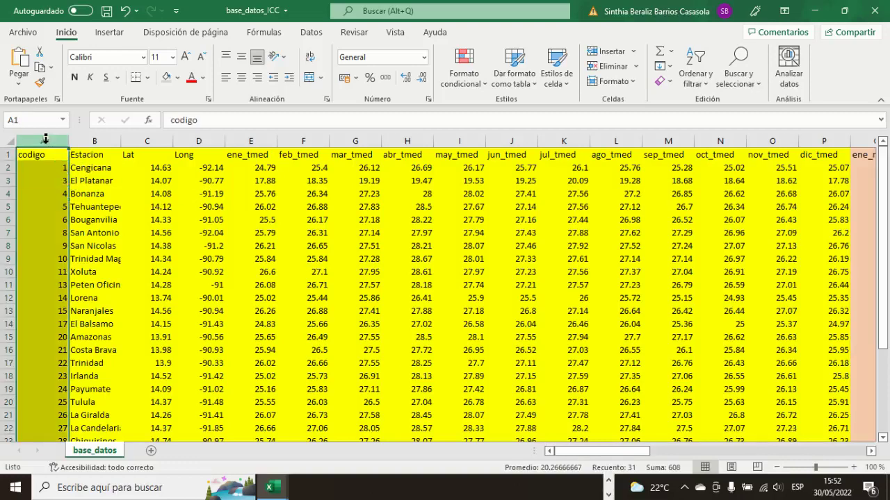
{"action": "left_click", "coordinate": [83, 141]}
{"action": "left_click", "coordinate": [142, 141]}
{"action": "left_click", "coordinate": [208, 142]}
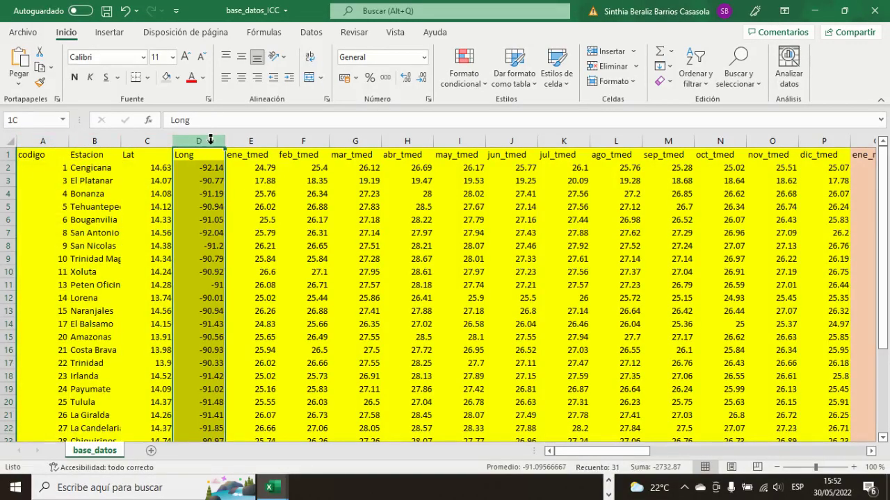
Fill columns A to D, codigo through Long, with white so only the mean temperature columns stay yellow
{"action": "left_click_drag", "start_coordinate": [38, 143], "coordinate": [207, 149]}
{"action": "left_click", "coordinate": [206, 153]}
{"action": "mouse_move", "coordinate": [43, 141]}
{"action": "left_mouse_down"}
{"action": "mouse_move", "coordinate": [228, 146]}
{"action": "mouse_move", "coordinate": [43, 142]}
{"action": "left_mouse_up"}
{"action": "left_click", "coordinate": [182, 143]}
{"action": "left_click", "coordinate": [44, 143]}
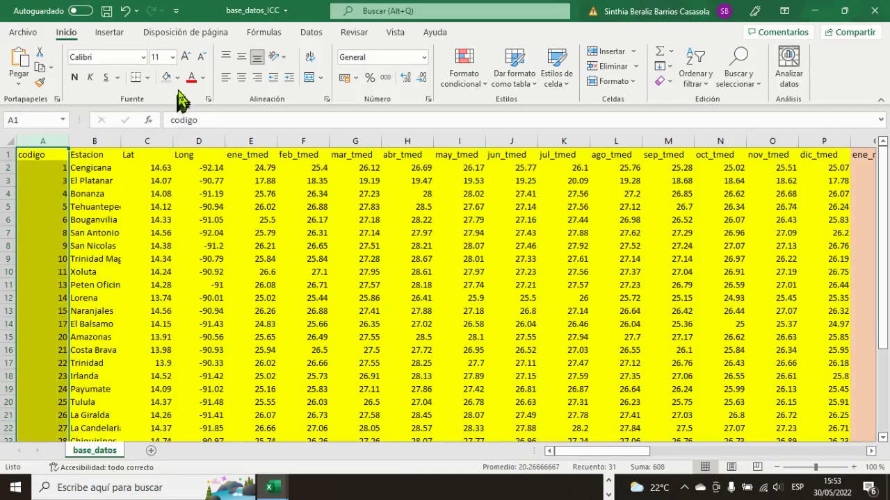
{"action": "left_click_drag", "start_coordinate": [45, 142], "coordinate": [174, 141]}
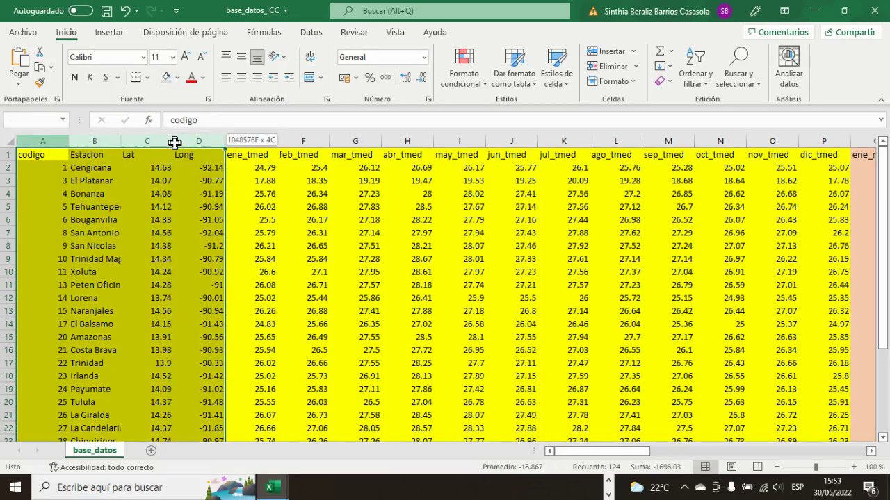
{"action": "left_click", "coordinate": [178, 77]}
{"action": "left_click", "coordinate": [174, 113]}
{"action": "left_click", "coordinate": [144, 258]}
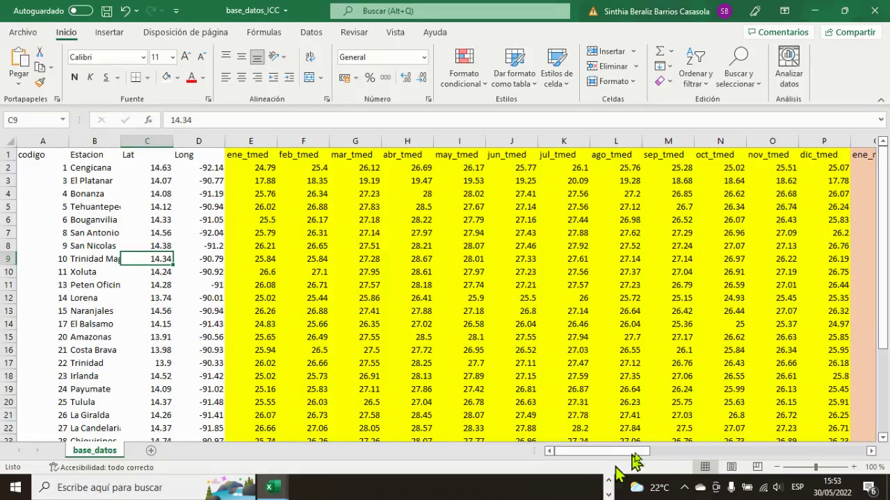
Close the base_datos_ICC workbook without saving the changes
{"action": "mouse_move", "coordinate": [629, 456]}
{"action": "left_mouse_down"}
{"action": "mouse_move", "coordinate": [741, 452]}
{"action": "mouse_move", "coordinate": [625, 450]}
{"action": "left_mouse_up"}
{"action": "left_click", "coordinate": [391, 428]}
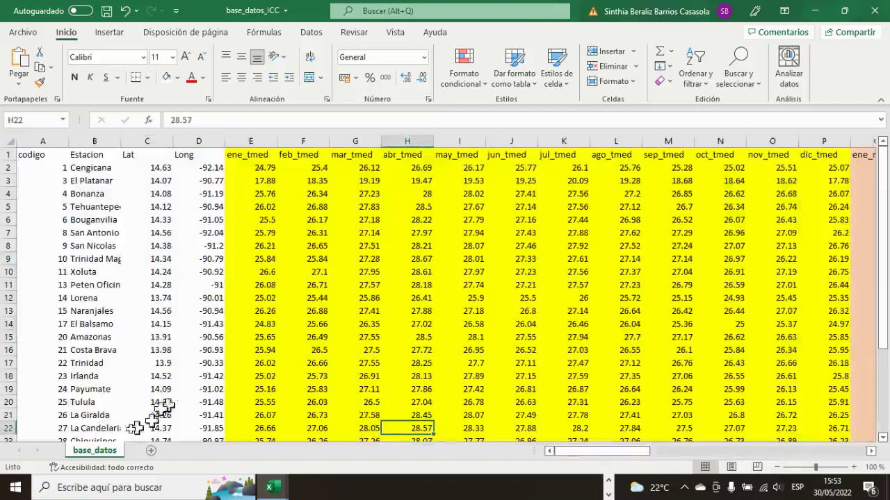
{"action": "left_click", "coordinate": [874, 11]}
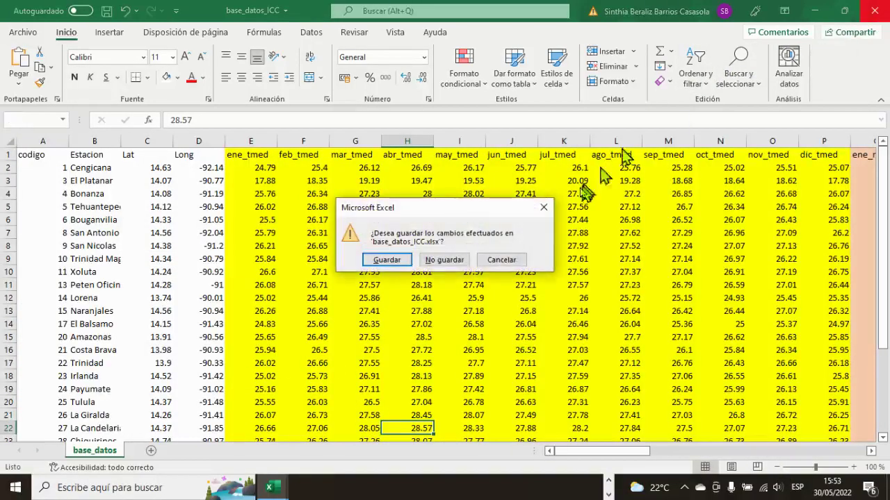
{"action": "left_click", "coordinate": [437, 261]}
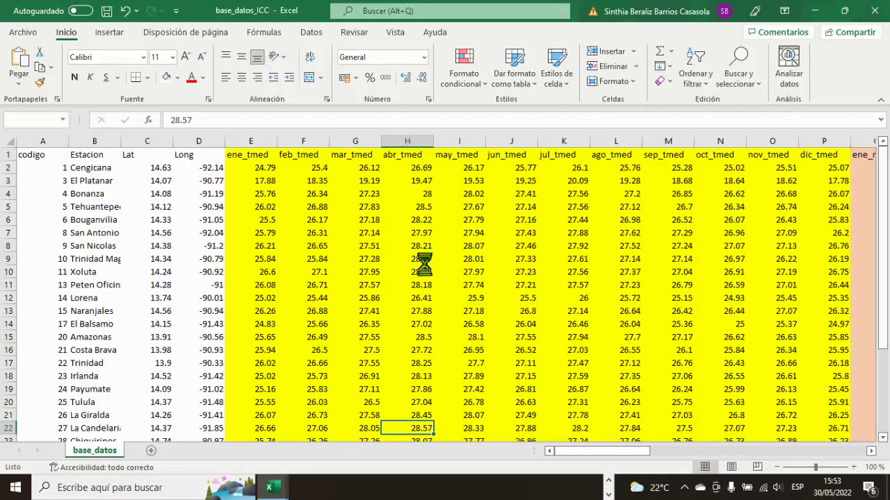
Switch to File Explorer and open the ICC folder inside taller\meteorologia on the Seagate drive
{"action": "key", "text": "alt+Tab"}
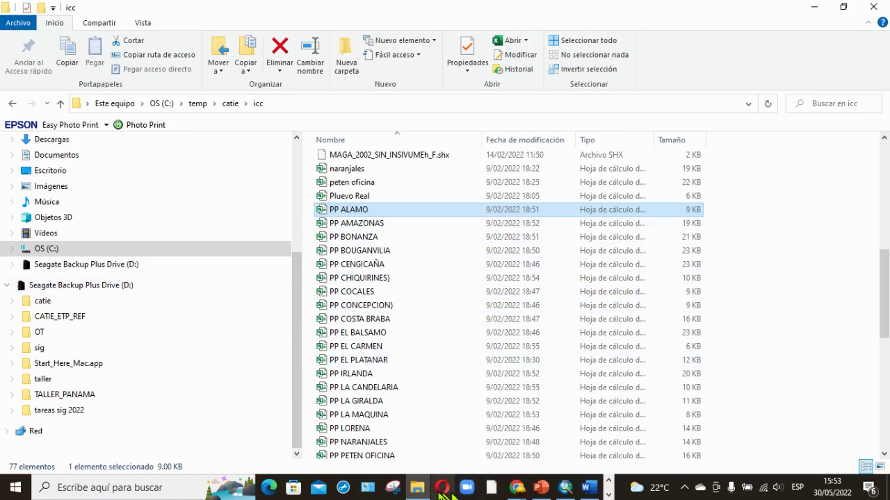
{"action": "left_click", "coordinate": [51, 382]}
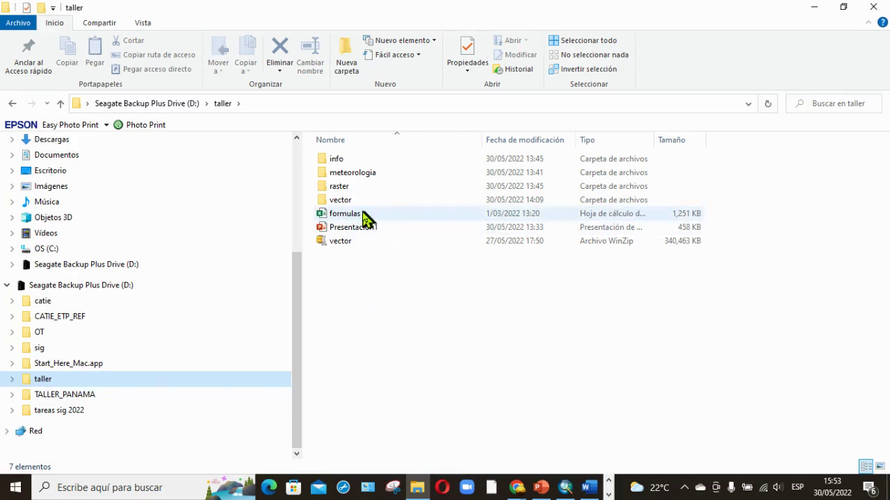
{"action": "double_click", "coordinate": [353, 173]}
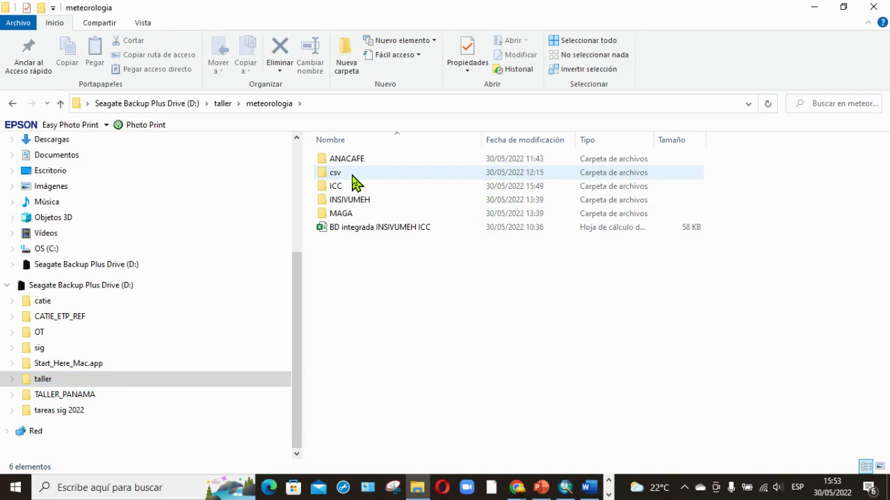
{"action": "double_click", "coordinate": [345, 186]}
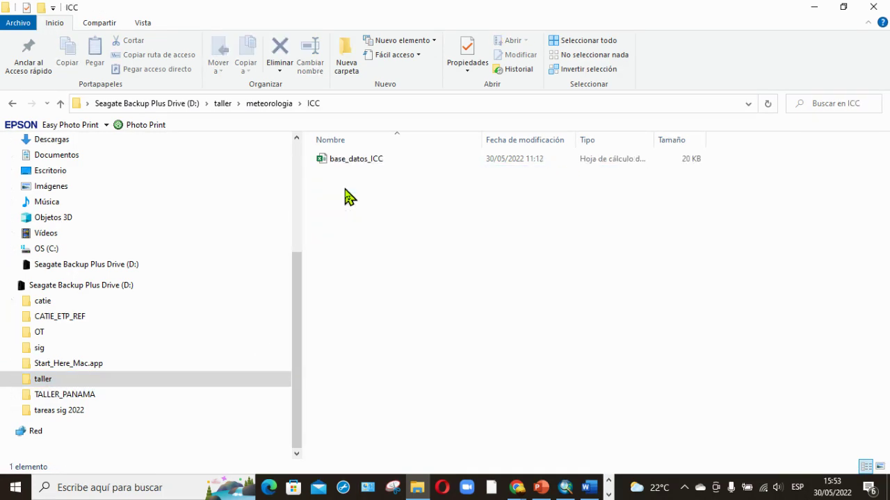
Go back to the meteorologia folder and open its csv subfolder
{"action": "left_click", "coordinate": [269, 103]}
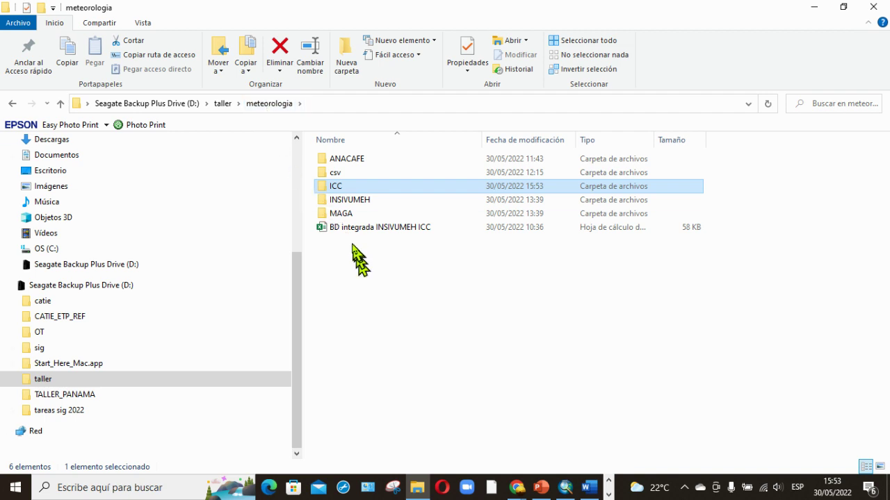
{"action": "left_click", "coordinate": [343, 201]}
{"action": "left_click", "coordinate": [332, 178]}
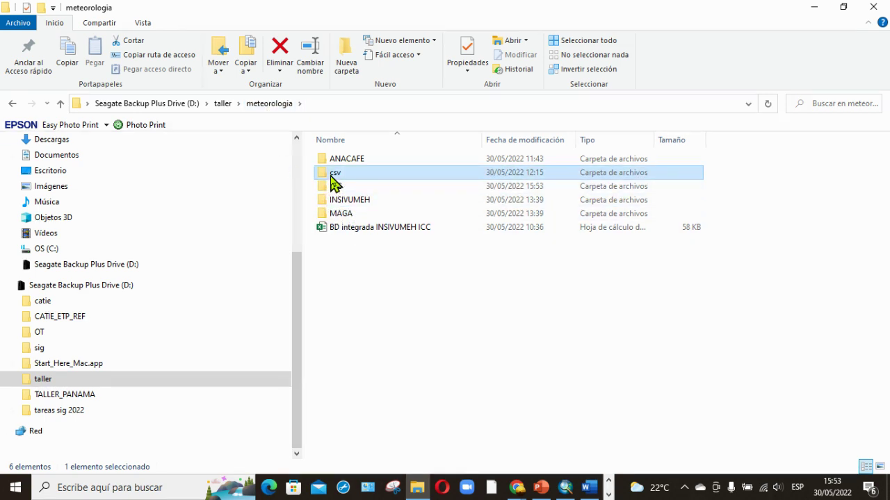
{"action": "double_click", "coordinate": [331, 177]}
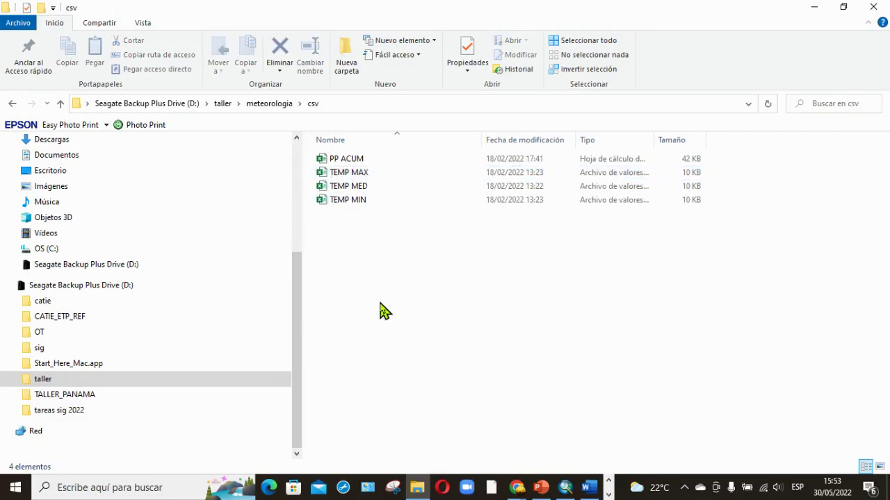
Open the TEMP MAX file and review the INS and ICC station codes down the Clave column
{"action": "double_click", "coordinate": [349, 173]}
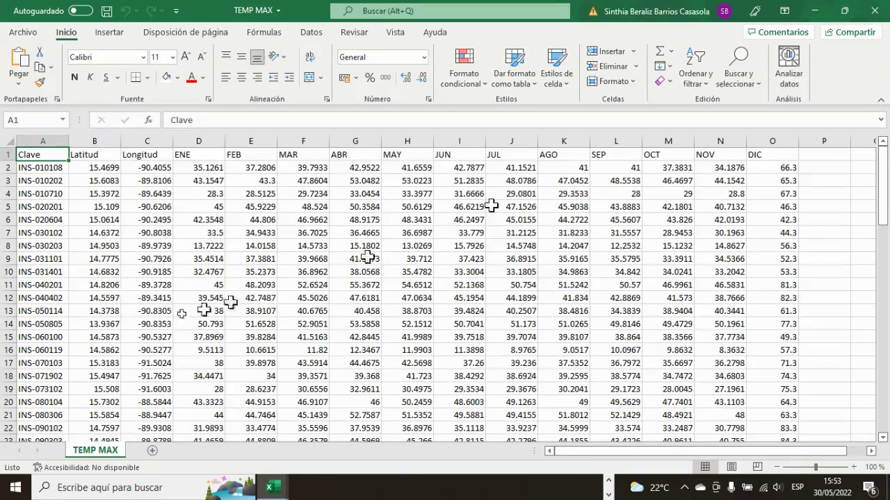
{"action": "scroll", "coordinate": [83, 223], "scroll_direction": "down", "scroll_amount": 15}
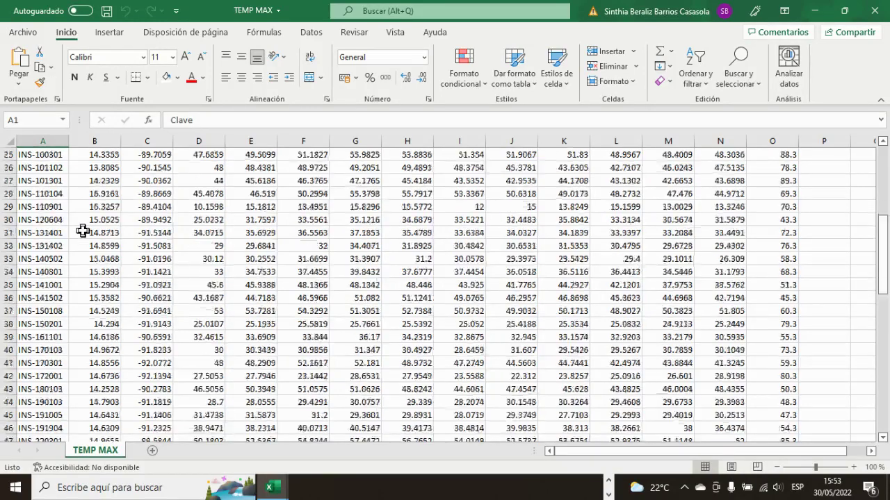
{"action": "scroll", "coordinate": [81, 237], "scroll_direction": "down", "scroll_amount": 1}
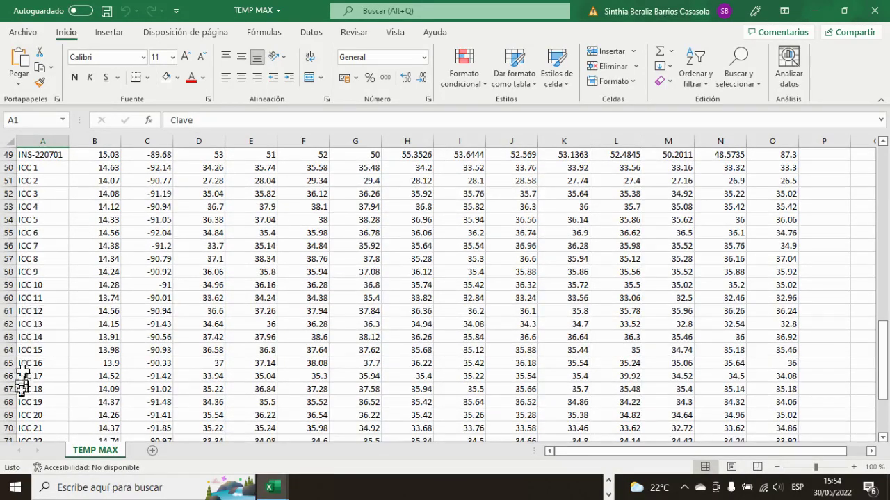
{"action": "scroll", "coordinate": [55, 398], "scroll_direction": "down", "scroll_amount": 5}
{"action": "scroll", "coordinate": [55, 398], "scroll_direction": "up", "scroll_amount": 20}
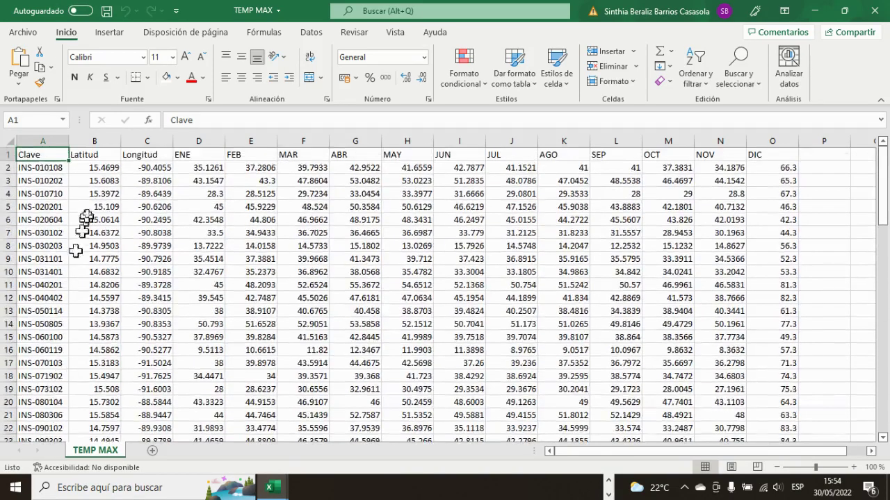
Examine the Latitud, Longitud and ENE to DIC columns of TEMP MAX, along with its station rows
{"action": "left_click", "coordinate": [91, 141]}
{"action": "left_click", "coordinate": [144, 141]}
{"action": "left_click_drag", "start_coordinate": [188, 137], "coordinate": [770, 155]}
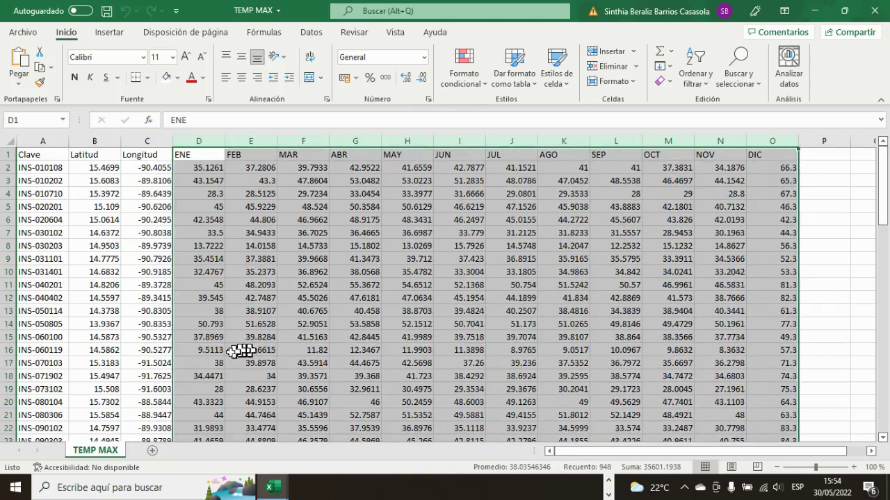
{"action": "left_click_drag", "start_coordinate": [5, 168], "coordinate": [9, 430]}
{"action": "scroll", "coordinate": [297, 372], "scroll_direction": "down", "scroll_amount": 6}
{"action": "scroll", "coordinate": [298, 372], "scroll_direction": "up", "scroll_amount": 6}
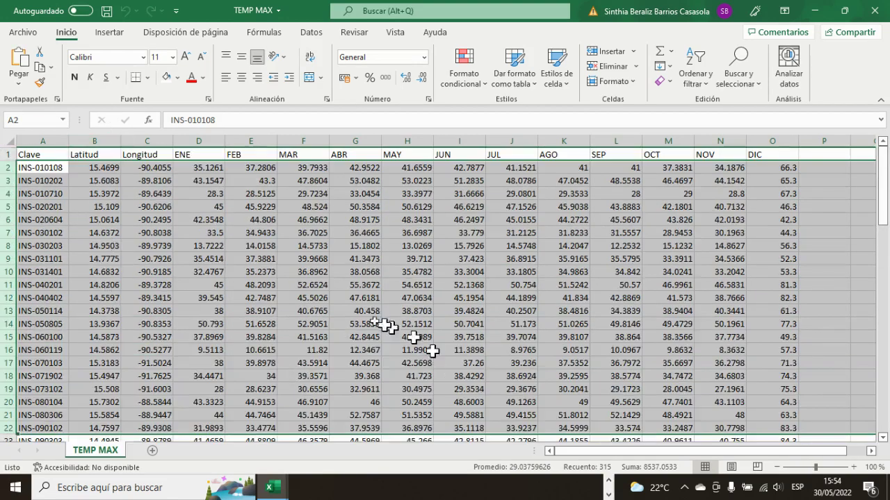
{"action": "scroll", "coordinate": [366, 322], "scroll_direction": "down", "scroll_amount": 5}
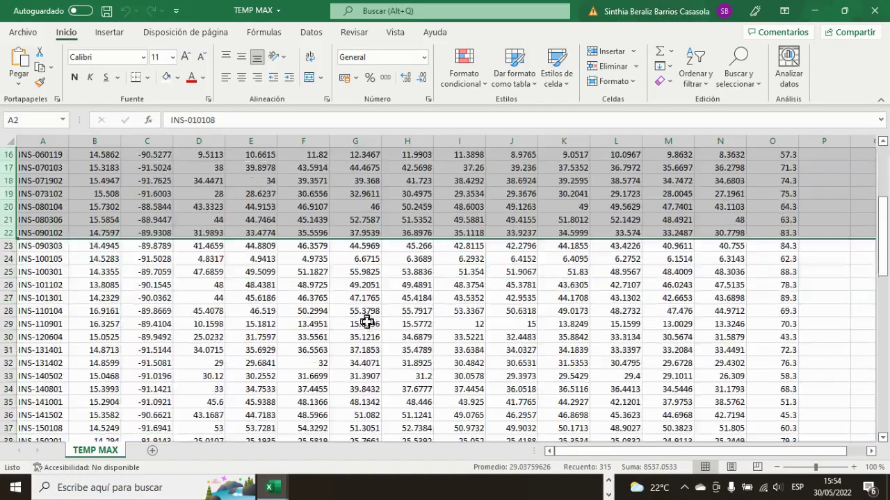
Close the TEMP MAX workbook and open the INSIVUMEH folder inside meteorologia
{"action": "left_click", "coordinate": [874, 10]}
{"action": "left_click", "coordinate": [874, 11]}
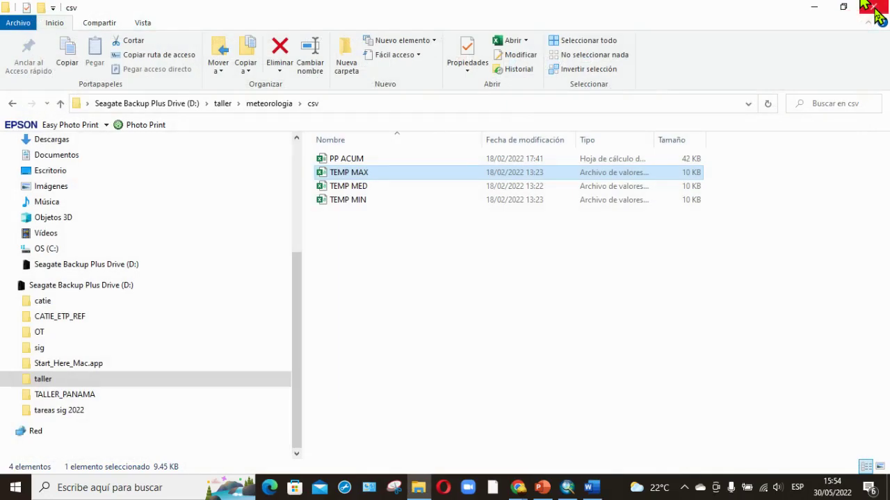
{"action": "left_click", "coordinate": [263, 104]}
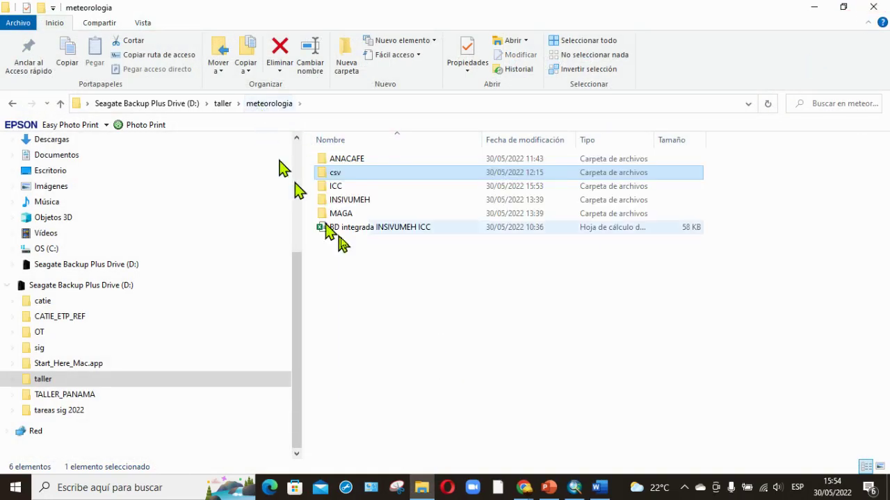
{"action": "double_click", "coordinate": [339, 200]}
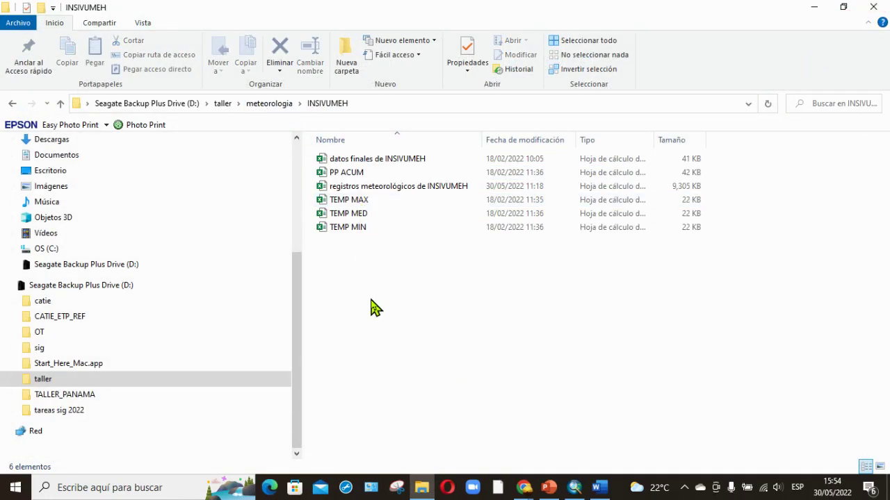
{"action": "left_click", "coordinate": [394, 190]}
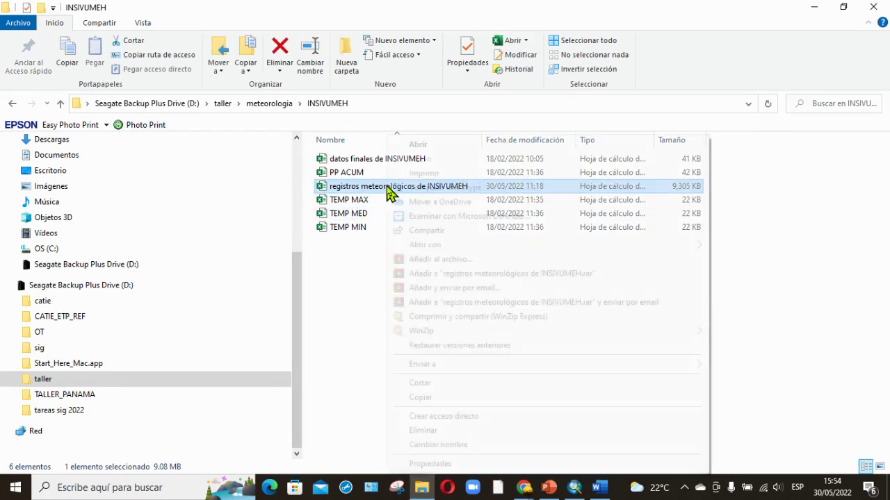
{"action": "right_click", "coordinate": [387, 187]}
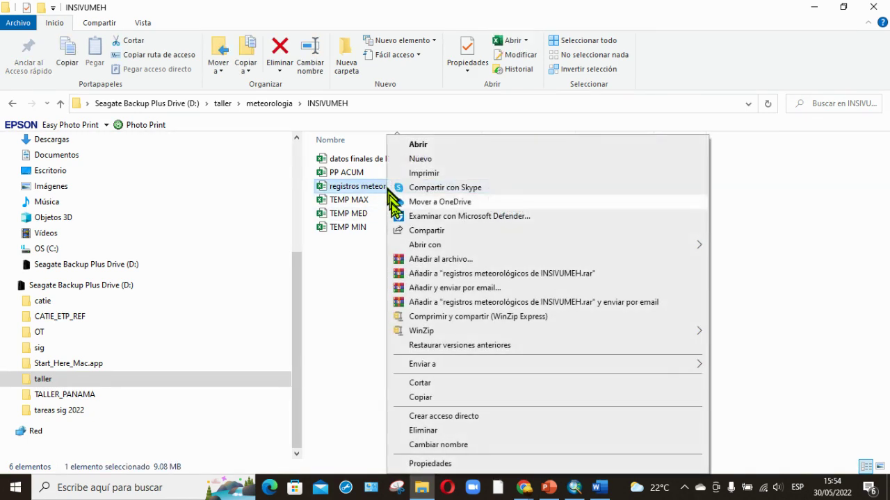
{"action": "left_click", "coordinate": [747, 261]}
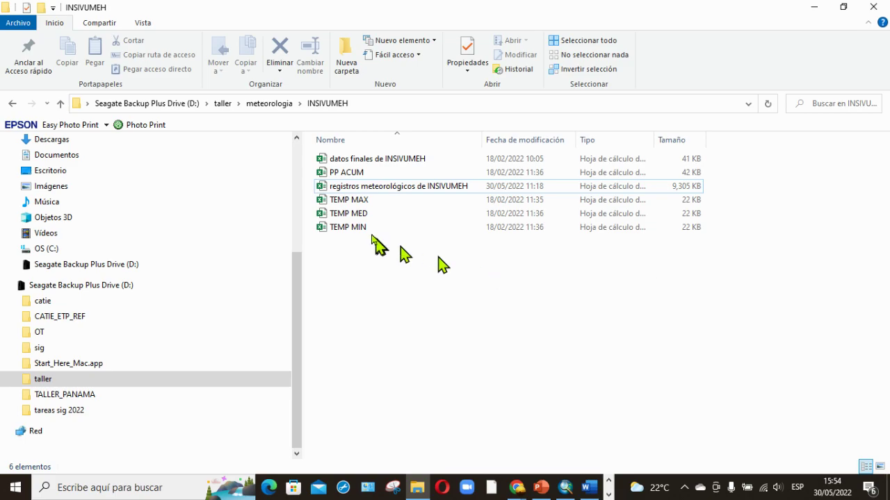
Open the registros meteorológicos de INSIVUMEH workbook and display its station names sheet, Nombre estaci
{"action": "double_click", "coordinate": [356, 186]}
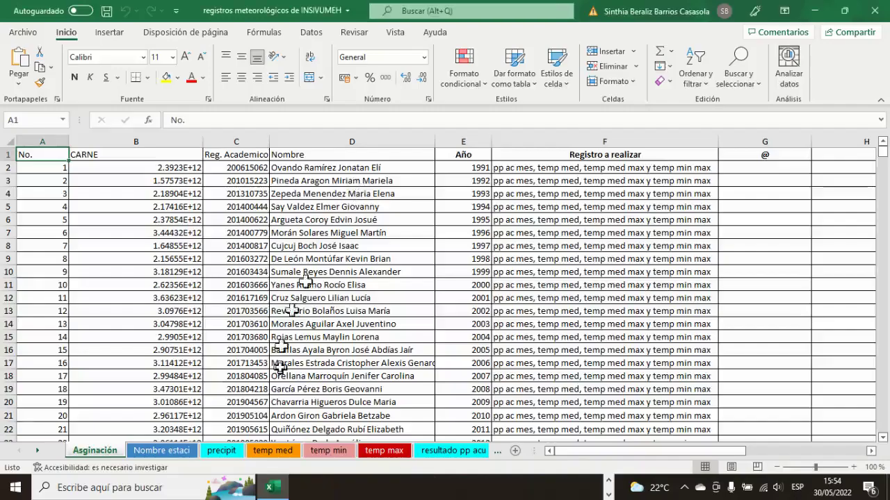
{"action": "left_click", "coordinate": [279, 324]}
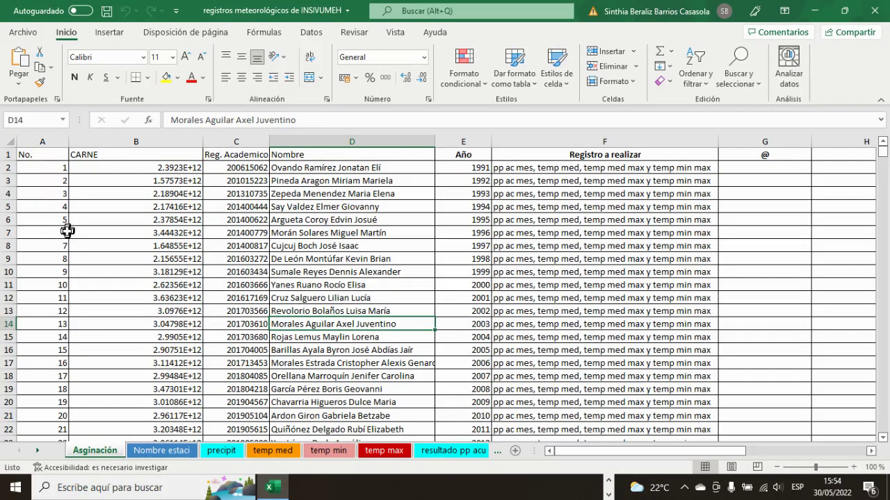
{"action": "left_click", "coordinate": [173, 450]}
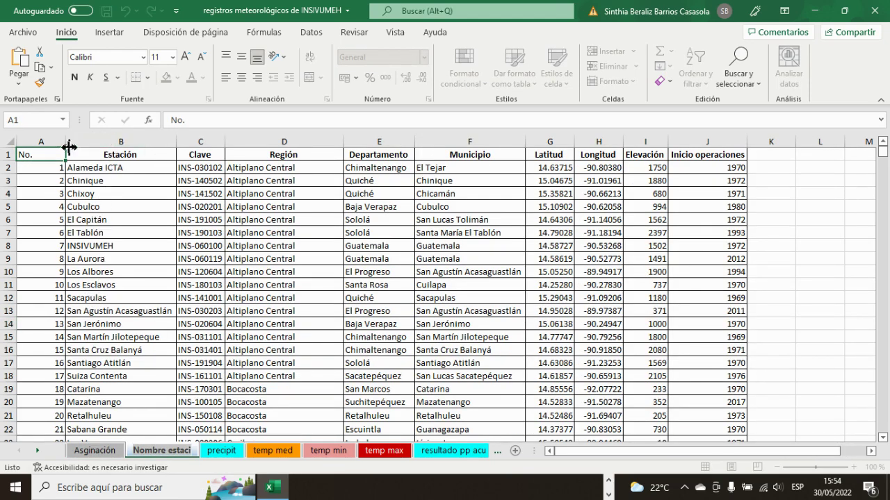
Review the No., Estación, Clave, Región, Departamento and Municipio columns of the Nombre estaci sheet
{"action": "left_click", "coordinate": [45, 142]}
{"action": "left_click", "coordinate": [122, 150]}
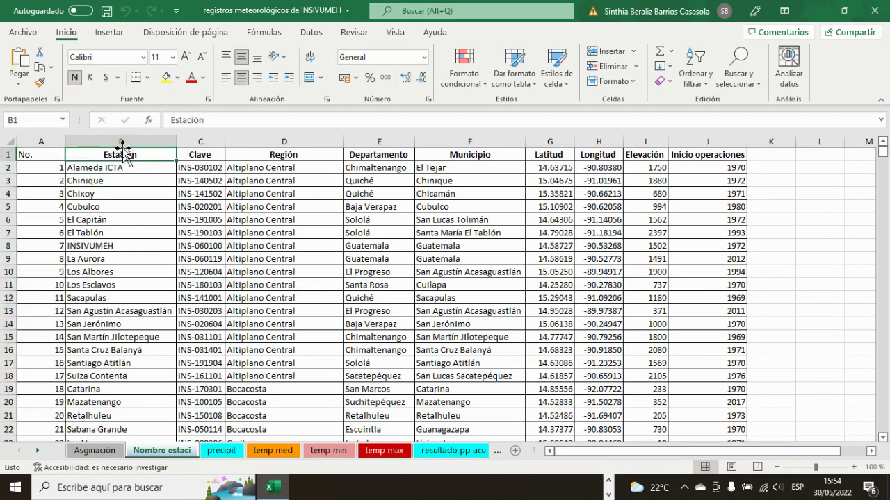
{"action": "left_click", "coordinate": [157, 141]}
{"action": "left_click", "coordinate": [212, 140]}
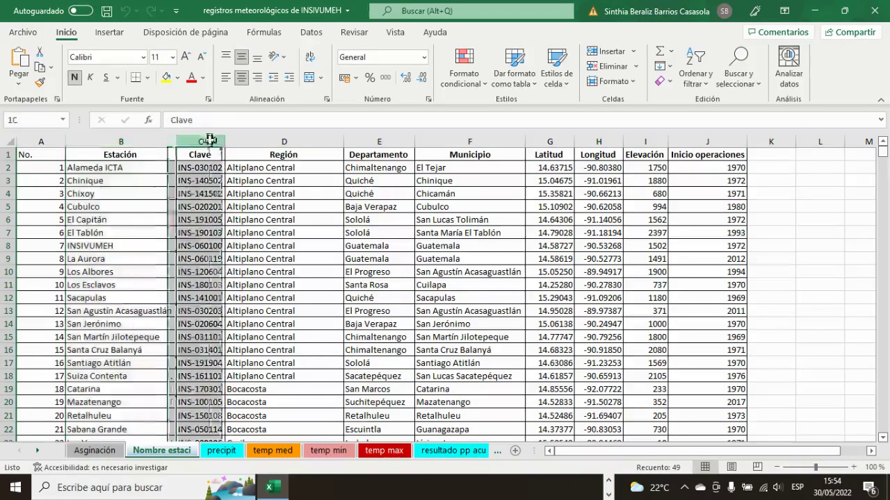
{"action": "left_click", "coordinate": [276, 140]}
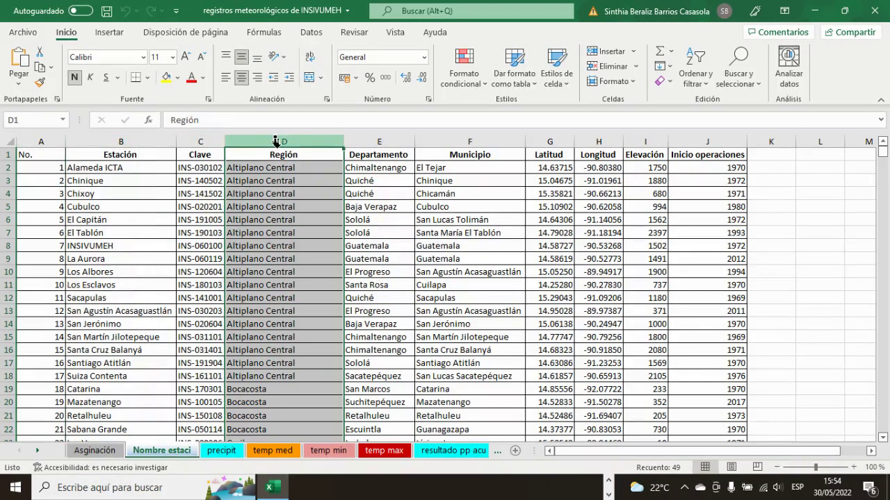
{"action": "left_click", "coordinate": [364, 141]}
{"action": "left_click", "coordinate": [465, 138]}
{"action": "left_click", "coordinate": [547, 136]}
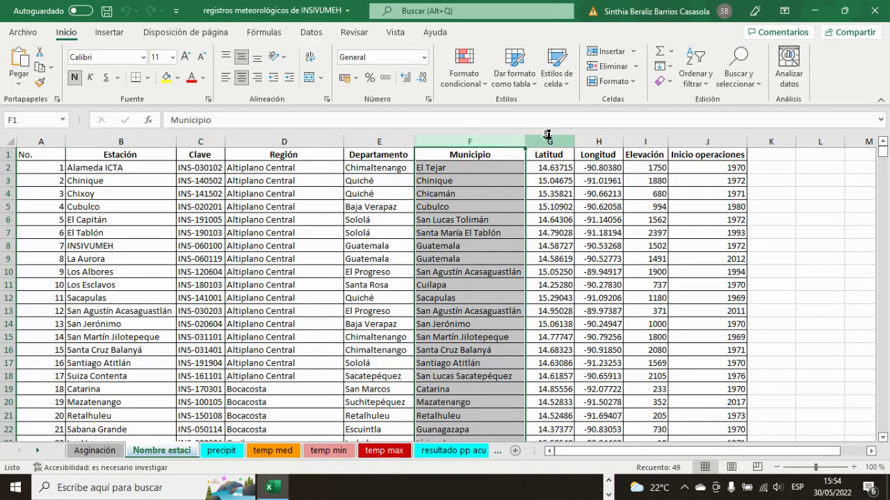
Examine the Latitud, Longitud, Elevación and Inicio operaciones columns, along with the remaining station rows
{"action": "left_click_drag", "start_coordinate": [548, 136], "coordinate": [650, 137]}
{"action": "left_click", "coordinate": [650, 138]}
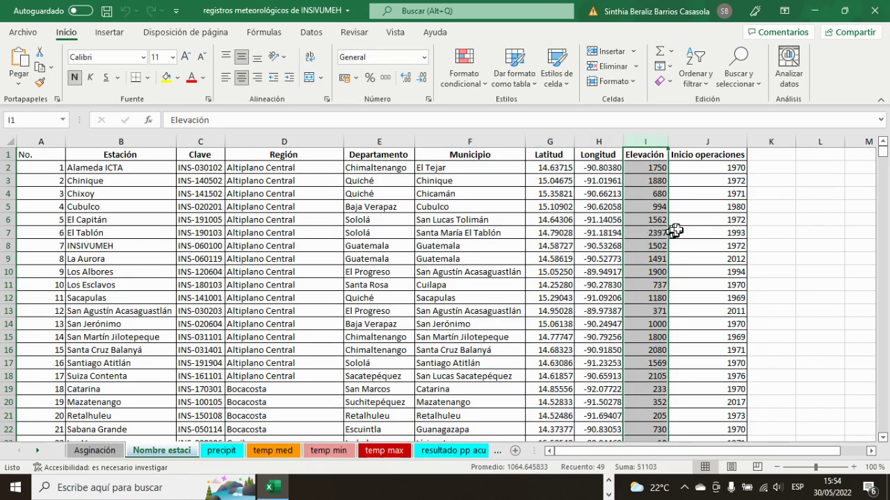
{"action": "left_click", "coordinate": [719, 140]}
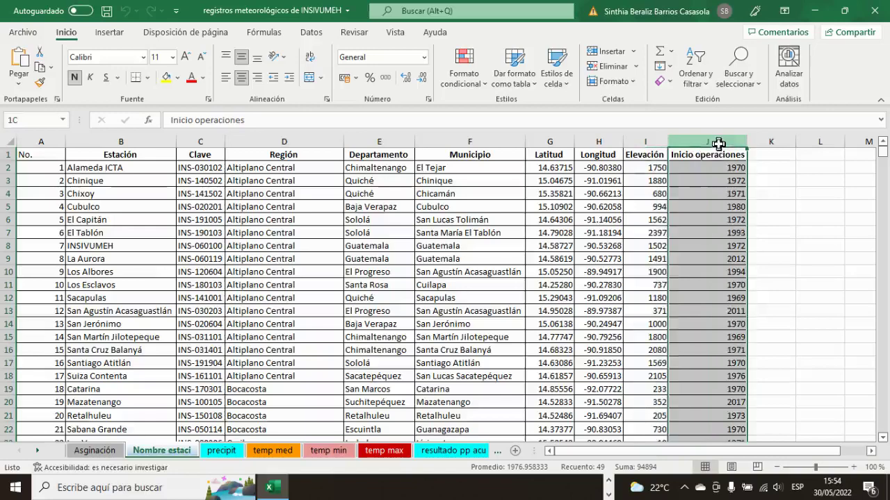
{"action": "scroll", "coordinate": [278, 296], "scroll_direction": "down", "scroll_amount": 2}
{"action": "scroll", "coordinate": [278, 295], "scroll_direction": "down", "scroll_amount": 3}
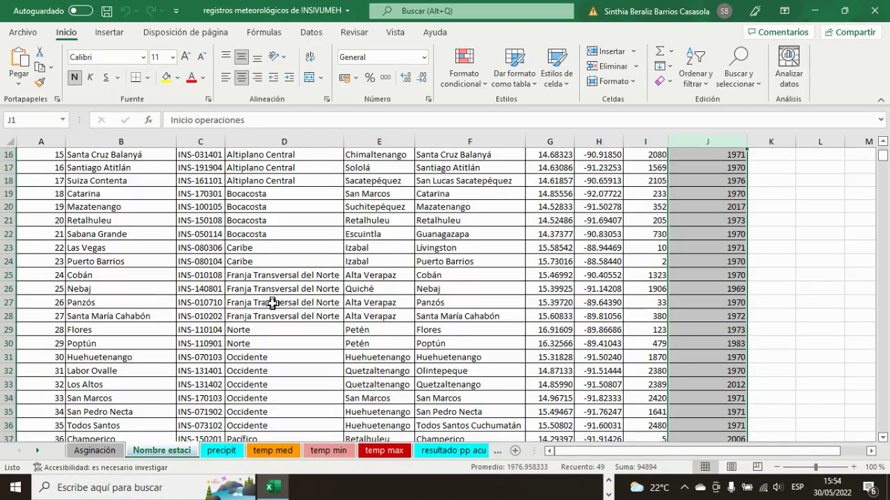
{"action": "scroll", "coordinate": [268, 301], "scroll_direction": "up", "scroll_amount": 5}
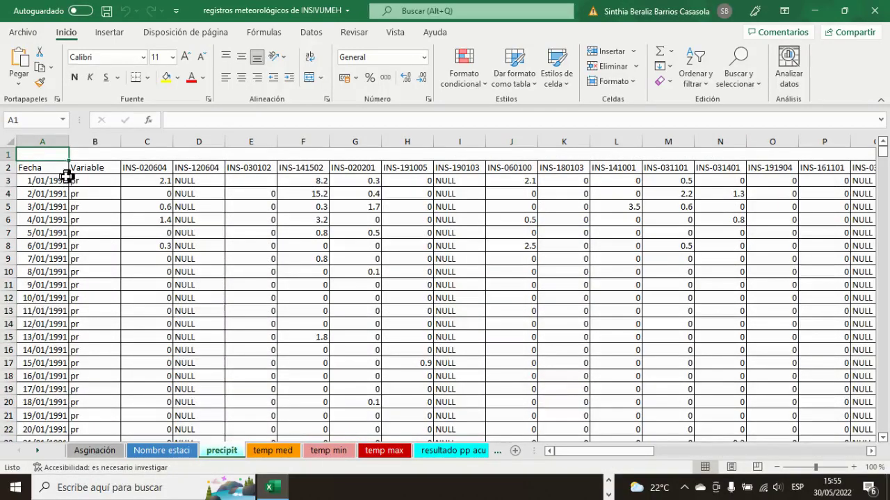
On the precipit sheet, examine the daily January 1991 records and highlight the monthly suma row across the station columns
{"action": "scroll", "coordinate": [76, 345], "scroll_direction": "down", "scroll_amount": 7}
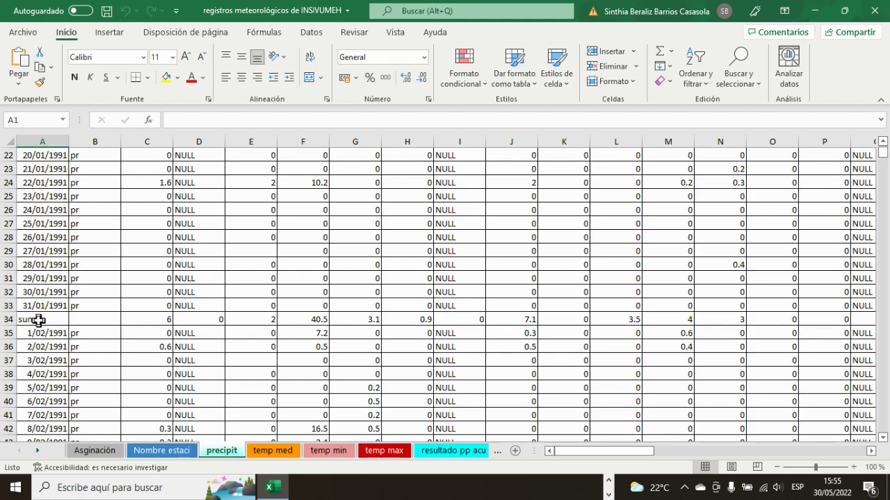
{"action": "left_click_drag", "start_coordinate": [34, 319], "coordinate": [778, 323]}
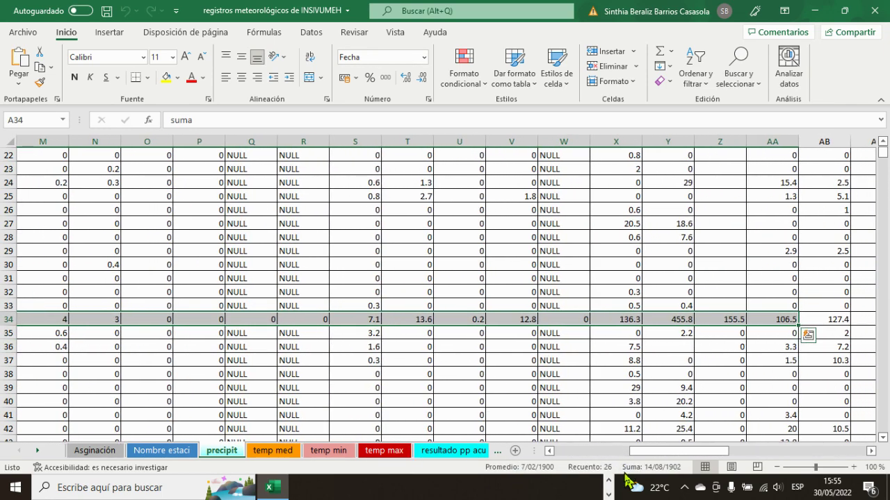
{"action": "left_click_drag", "start_coordinate": [643, 451], "coordinate": [566, 451]}
Open the temp max sheet and examine the daily tmax records and monthly media rows for the first months of 1991
{"action": "left_click", "coordinate": [383, 450]}
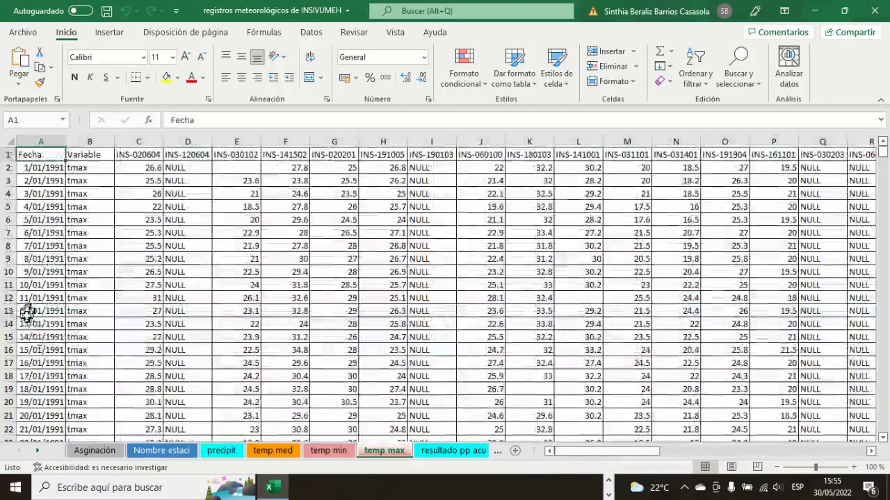
{"action": "scroll", "coordinate": [167, 344], "scroll_direction": "down", "scroll_amount": 7}
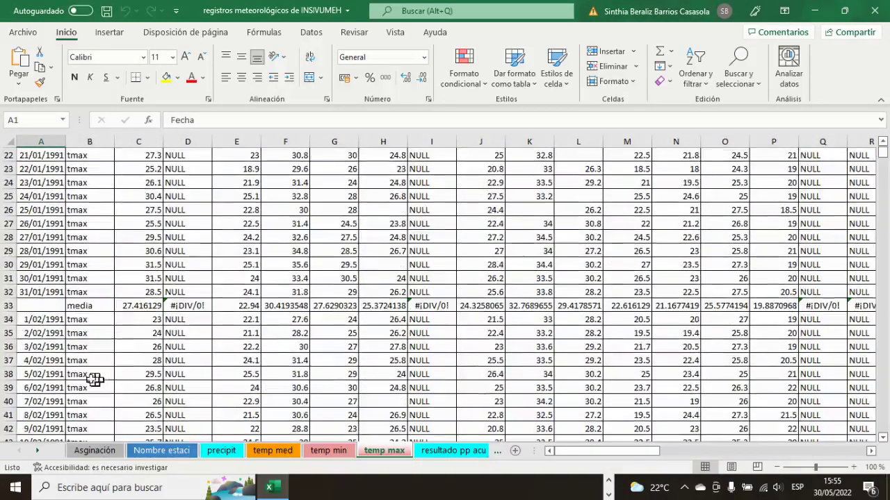
{"action": "left_click", "coordinate": [50, 310]}
{"action": "scroll", "coordinate": [103, 349], "scroll_direction": "up", "scroll_amount": 7}
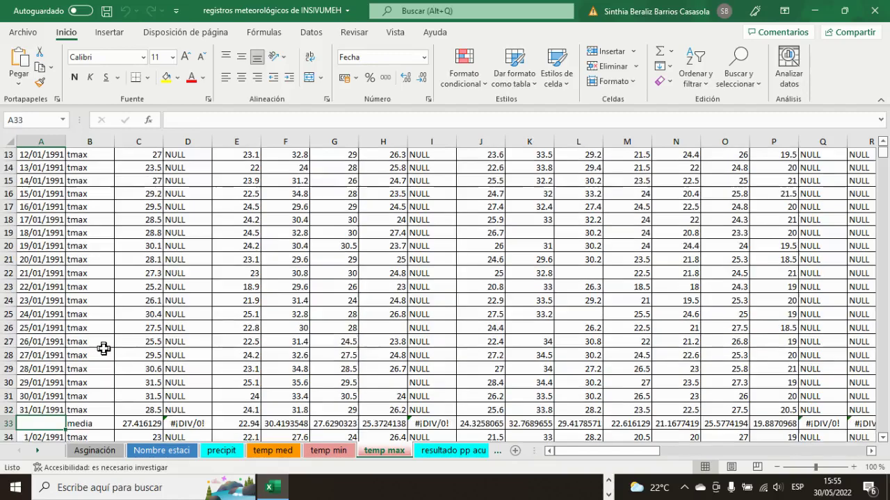
{"action": "scroll", "coordinate": [103, 349], "scroll_direction": "down", "scroll_amount": 8}
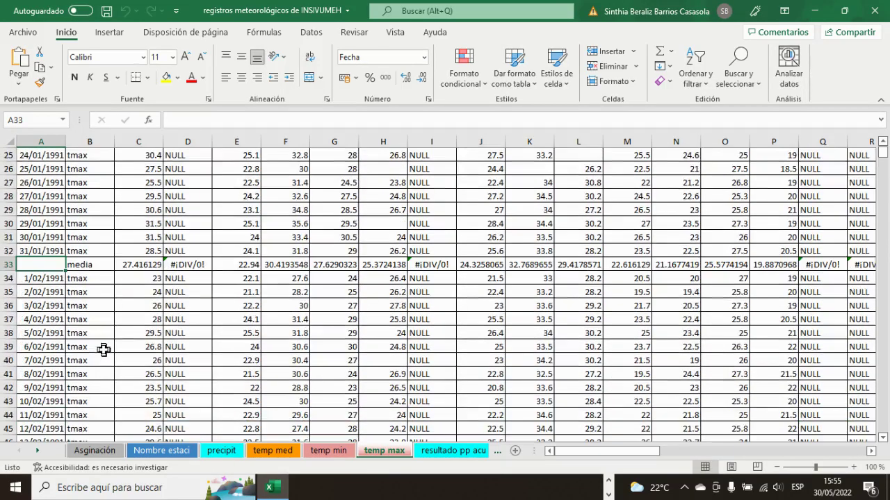
{"action": "scroll", "coordinate": [135, 357], "scroll_direction": "down", "scroll_amount": 15}
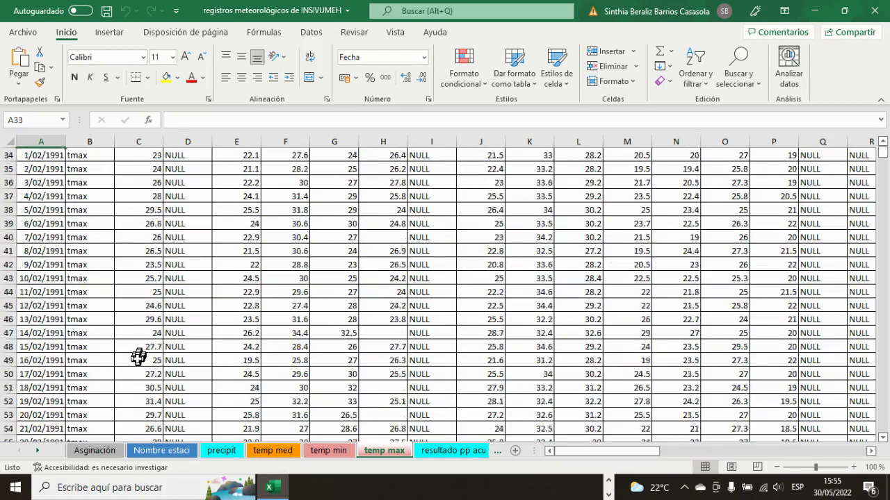
{"action": "scroll", "coordinate": [137, 359], "scroll_direction": "down", "scroll_amount": 18}
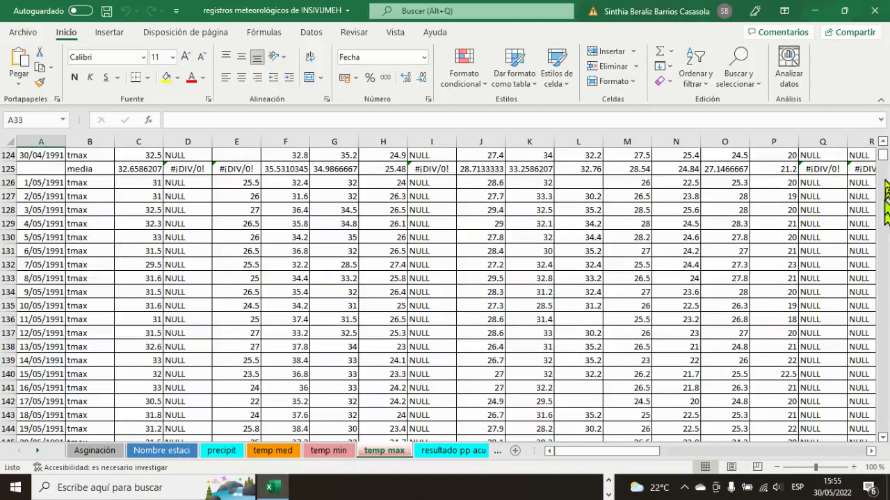
{"action": "left_click_drag", "start_coordinate": [884, 161], "coordinate": [882, 136]}
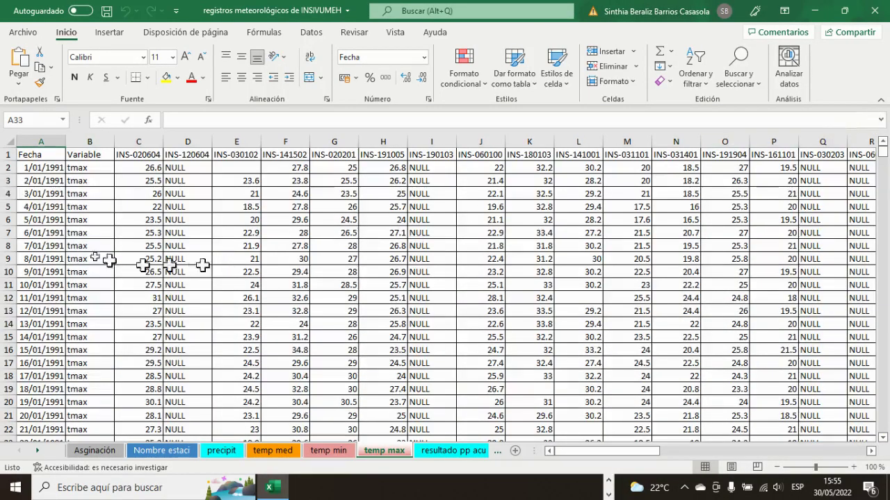
Examine how temp max is laid out, with daily records in rows and INS station codes across the header row
{"action": "left_click", "coordinate": [5, 168]}
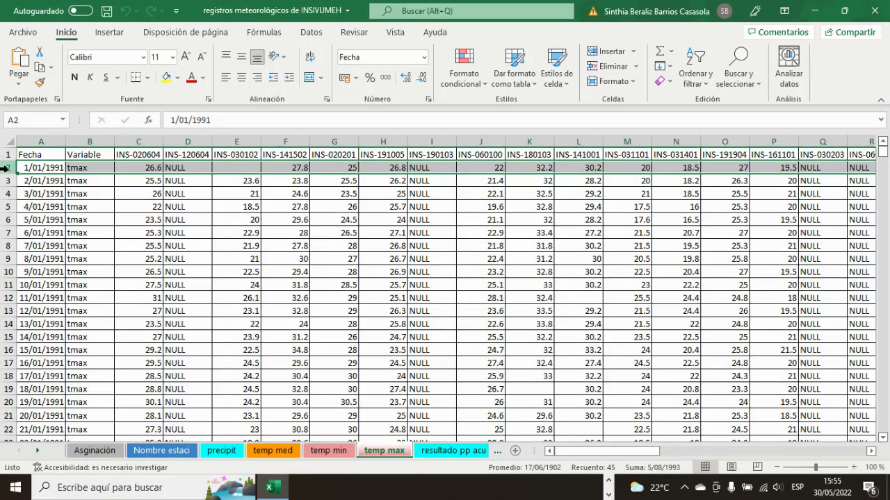
{"action": "left_click", "coordinate": [5, 180]}
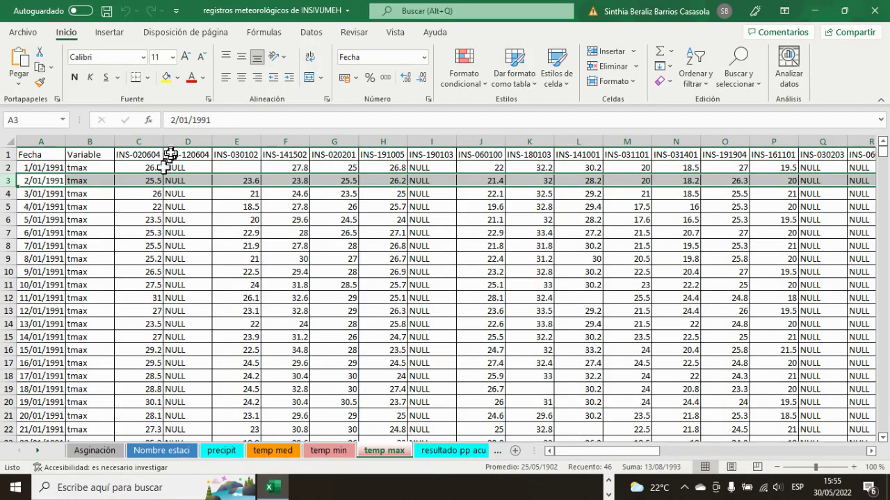
{"action": "left_click_drag", "start_coordinate": [146, 140], "coordinate": [570, 160]}
{"action": "left_click", "coordinate": [282, 233]}
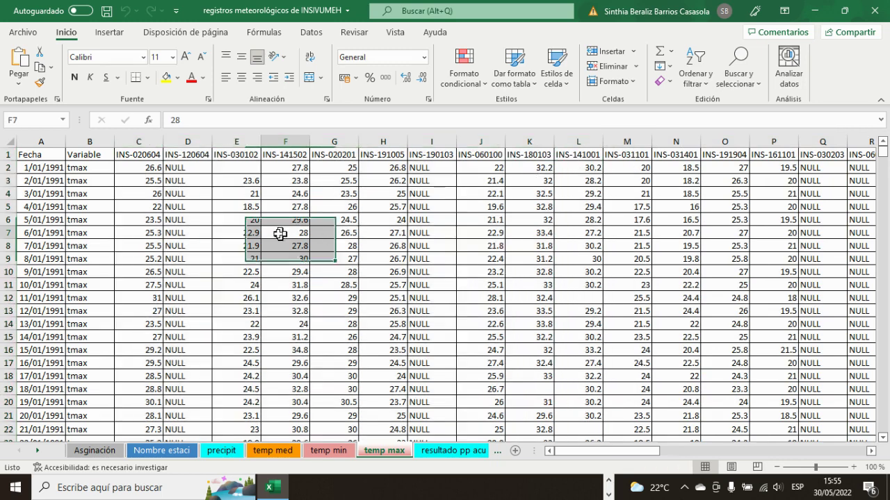
{"action": "left_click", "coordinate": [182, 141]}
{"action": "left_click", "coordinate": [244, 141]}
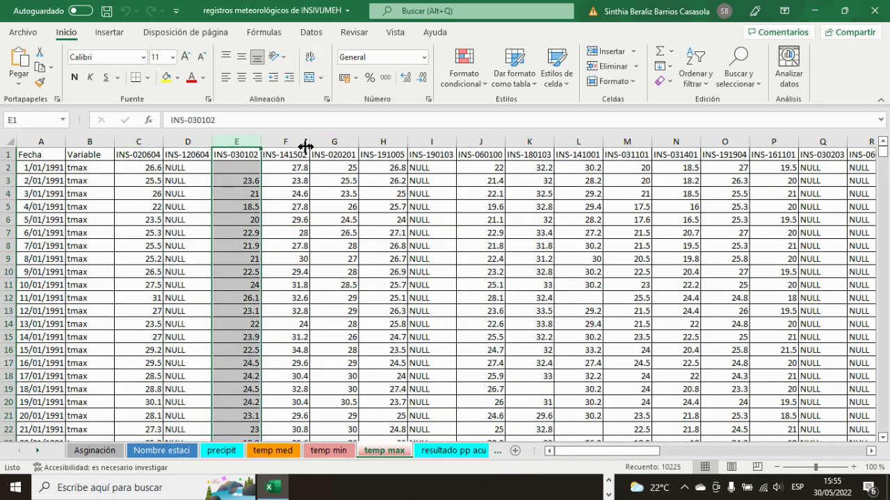
{"action": "left_click", "coordinate": [272, 150]}
{"action": "left_click_drag", "start_coordinate": [143, 157], "coordinate": [877, 153]}
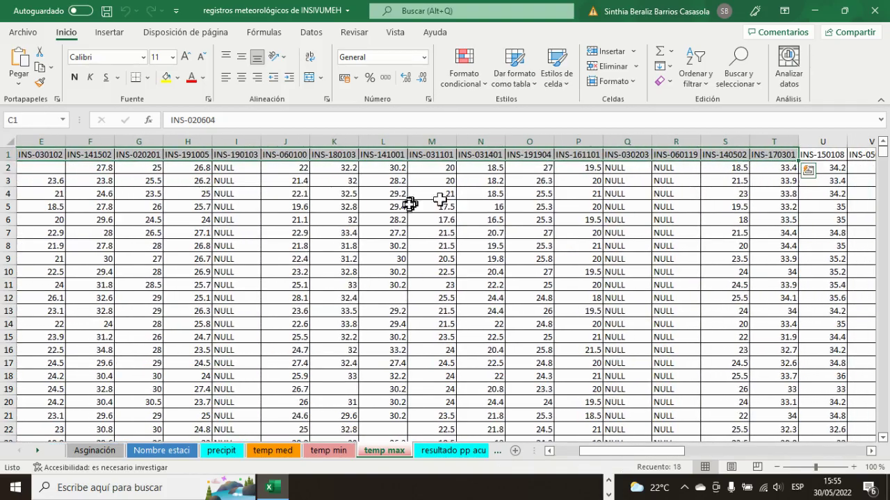
{"action": "scroll", "coordinate": [682, 313], "scroll_direction": "down", "scroll_amount": 1}
{"action": "scroll", "coordinate": [682, 314], "scroll_direction": "up", "scroll_amount": 1}
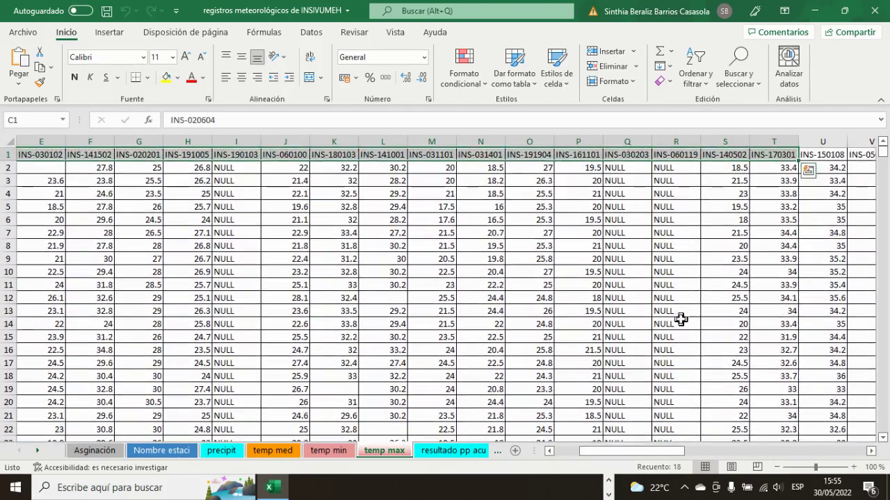
{"action": "left_click_drag", "start_coordinate": [651, 452], "coordinate": [792, 470]}
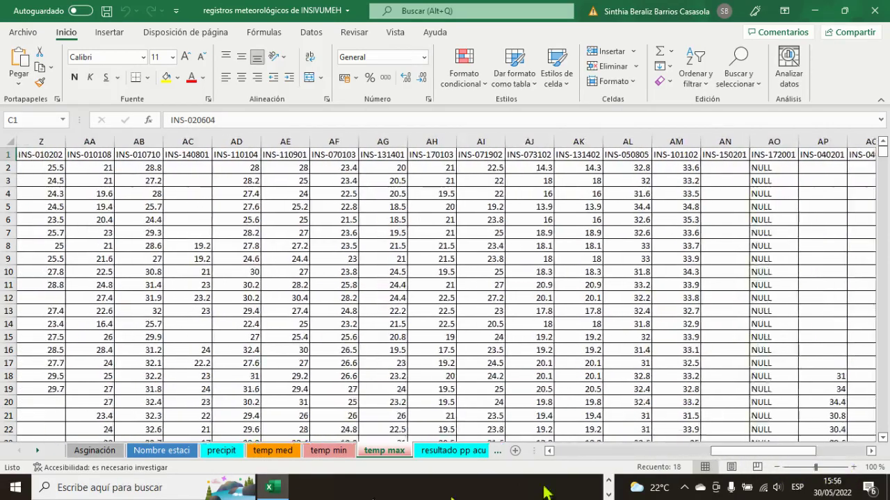
Look through the precipit, temp med, temp min and temp max sheets in turn
{"action": "left_click", "coordinate": [222, 450]}
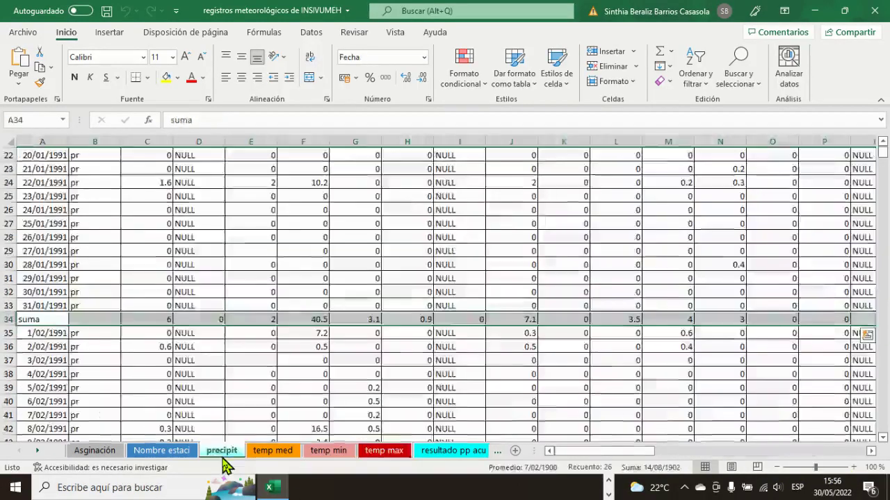
{"action": "left_click", "coordinate": [275, 451]}
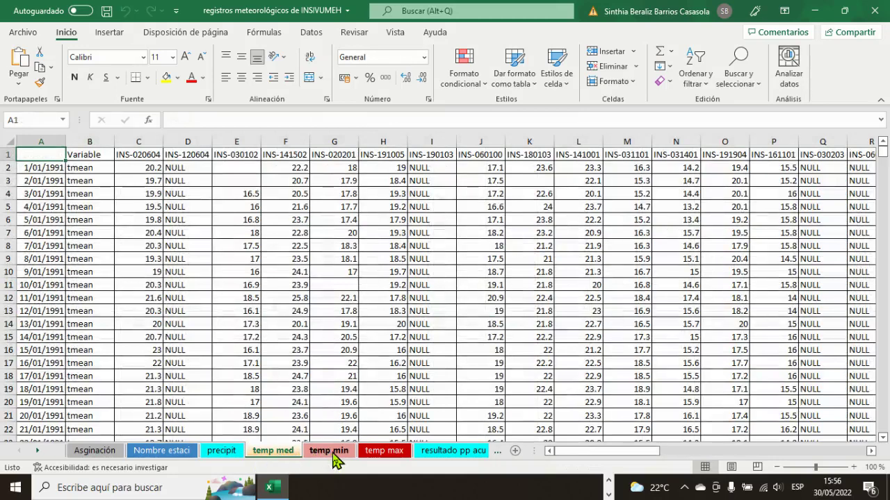
{"action": "left_click", "coordinate": [332, 453]}
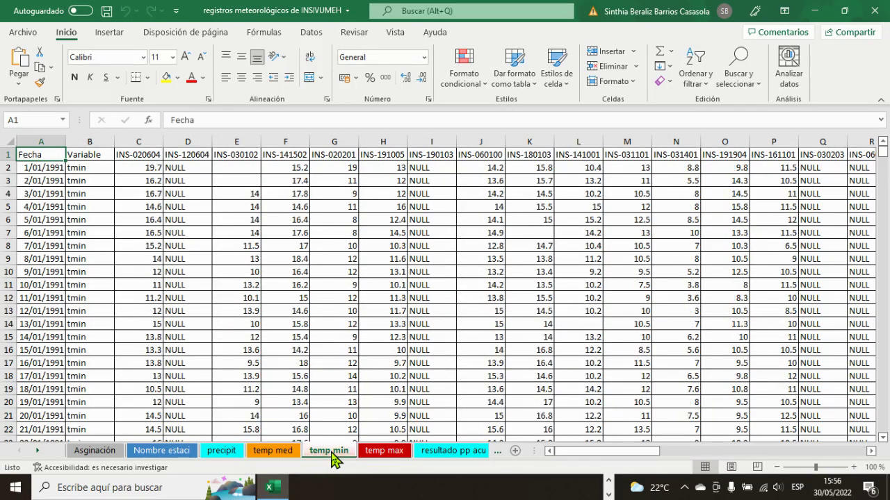
{"action": "left_click", "coordinate": [385, 451]}
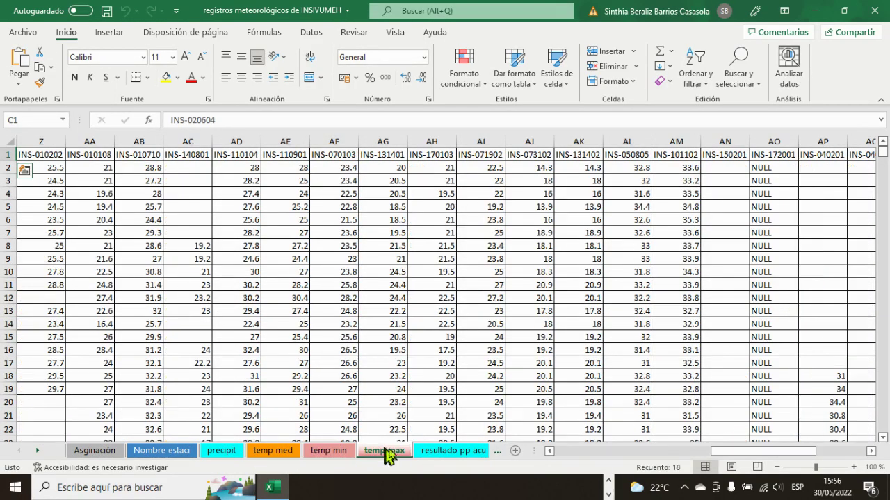
Open the resultado pp acu mes sheet and review its monthly accumulated precipitation by station from 1991 onward
{"action": "left_click", "coordinate": [464, 453]}
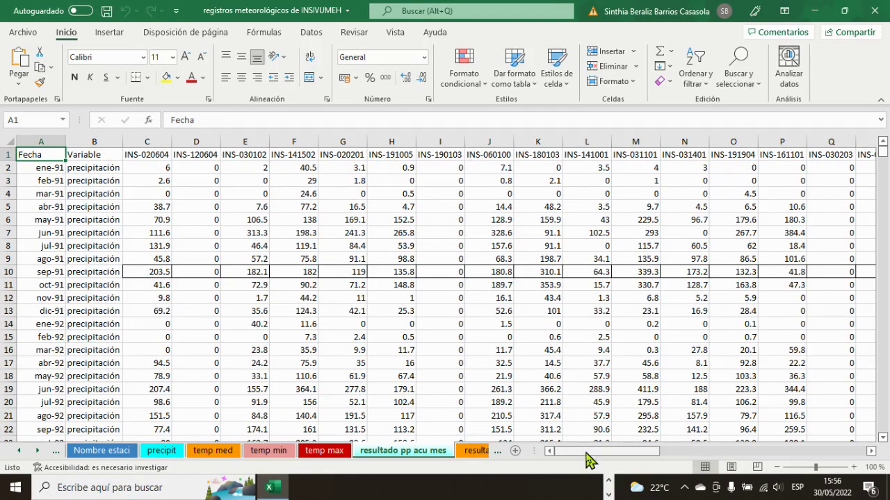
{"action": "scroll", "coordinate": [106, 277], "scroll_direction": "down", "scroll_amount": 2}
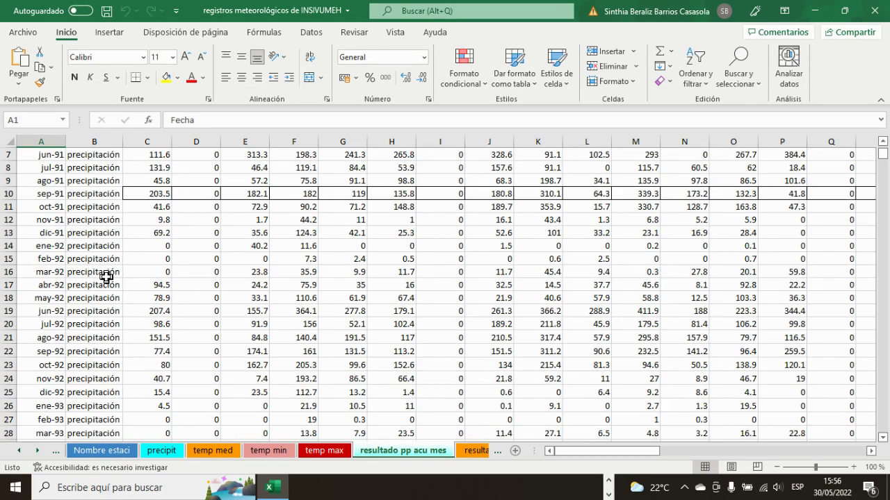
{"action": "scroll", "coordinate": [106, 277], "scroll_direction": "down", "scroll_amount": 12}
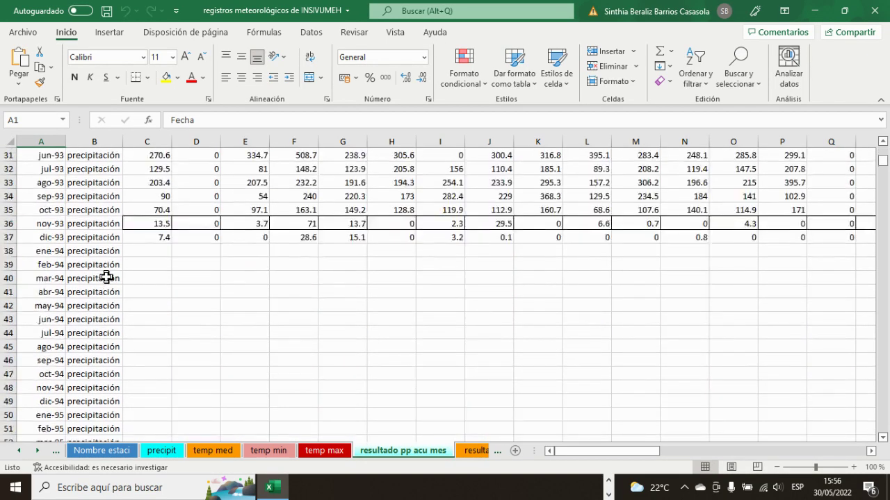
{"action": "scroll", "coordinate": [106, 278], "scroll_direction": "down", "scroll_amount": 20}
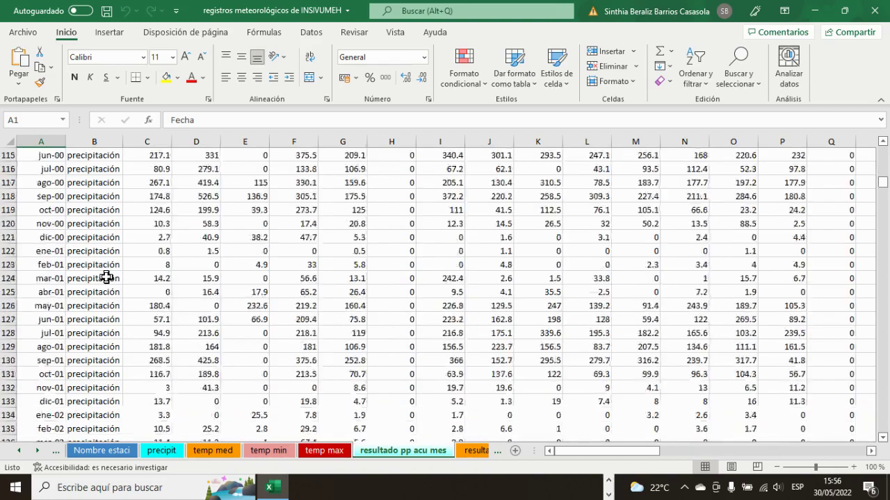
{"action": "scroll", "coordinate": [105, 278], "scroll_direction": "down", "scroll_amount": 20}
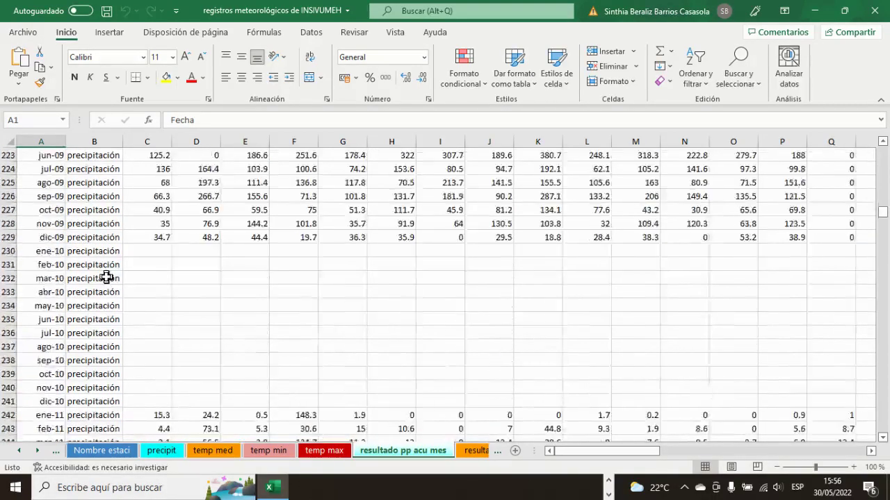
{"action": "scroll", "coordinate": [105, 278], "scroll_direction": "down", "scroll_amount": 18}
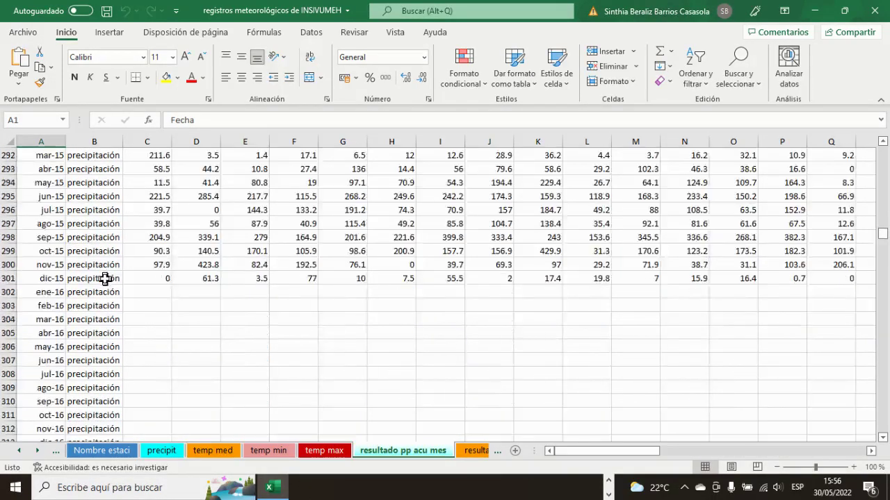
{"action": "scroll", "coordinate": [106, 278], "scroll_direction": "down", "scroll_amount": 20}
{"action": "scroll", "coordinate": [148, 325], "scroll_direction": "down", "scroll_amount": 6}
{"action": "scroll", "coordinate": [148, 316], "scroll_direction": "up", "scroll_amount": 20}
{"action": "scroll", "coordinate": [150, 314], "scroll_direction": "up", "scroll_amount": 5}
Look through the resultados tmed media mes sheet, resultado pp acu mes, and the temp max, temp min and temp med sheets
{"action": "left_click", "coordinate": [477, 450]}
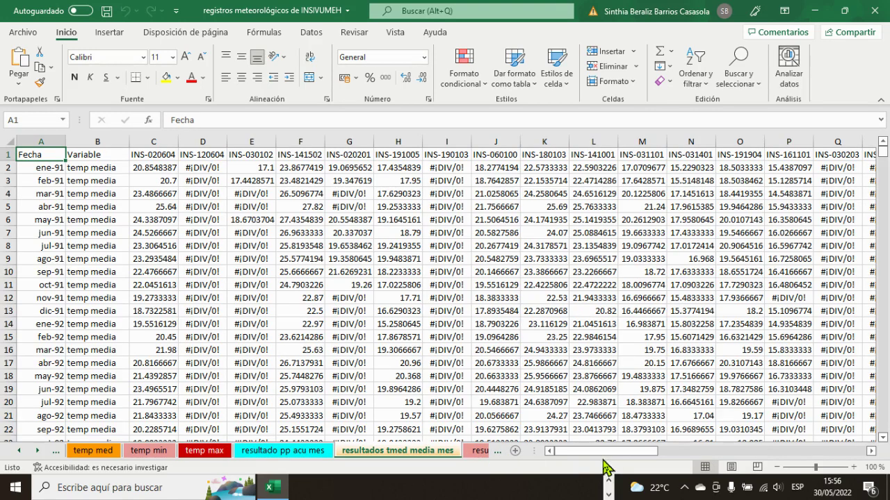
{"action": "left_click", "coordinate": [283, 451]}
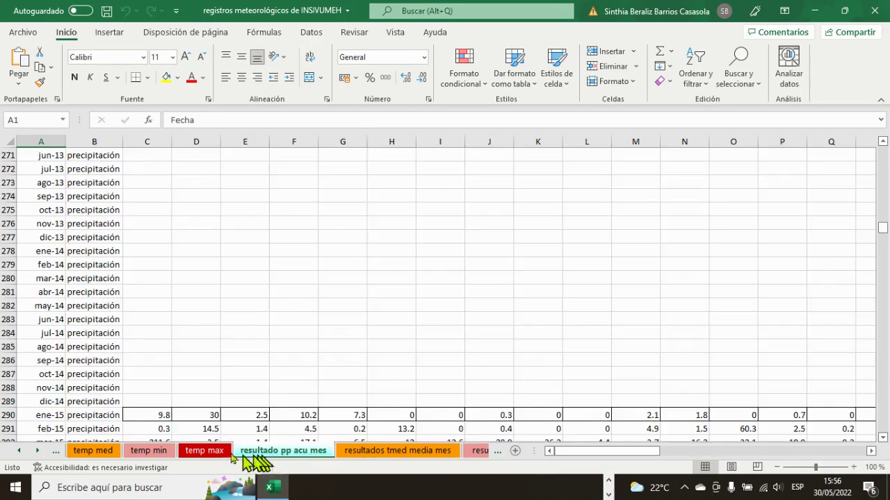
{"action": "left_click", "coordinate": [205, 450]}
{"action": "left_click", "coordinate": [145, 453]}
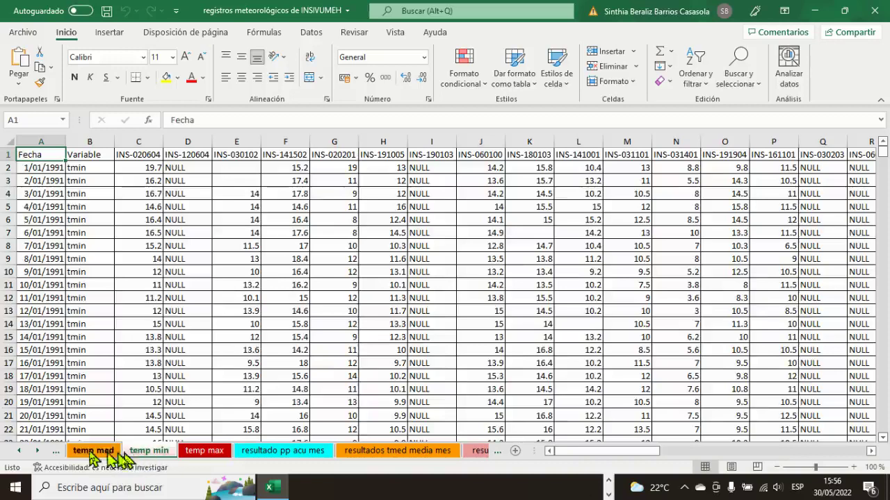
{"action": "left_click", "coordinate": [91, 452]}
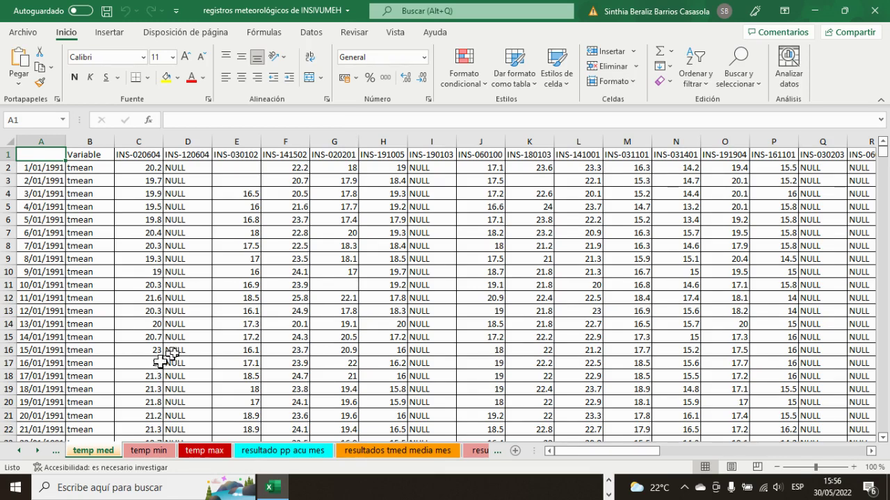
Close the registros meteorológicos de INSIVUMEH workbook and return to the INSIVUMEH folder in File Explorer
{"action": "left_click", "coordinate": [880, 13]}
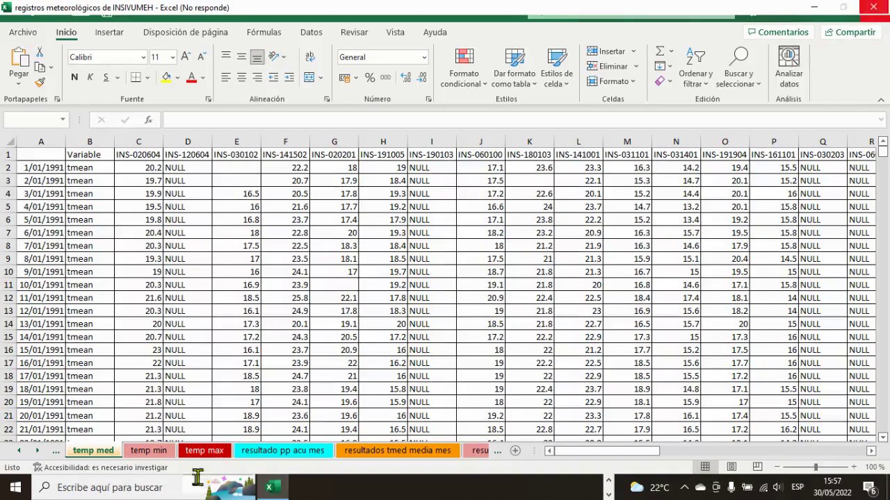
{"action": "key", "text": "alt+Tab"}
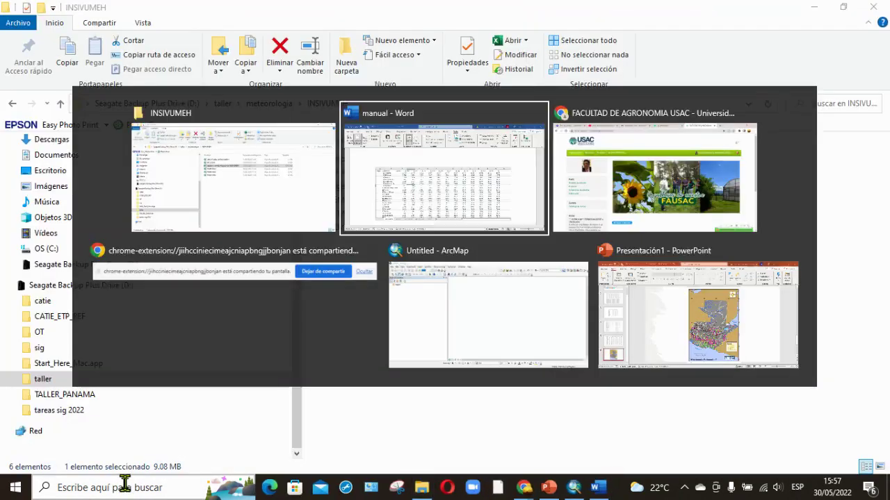
{"action": "key", "text": "alt+Tab"}
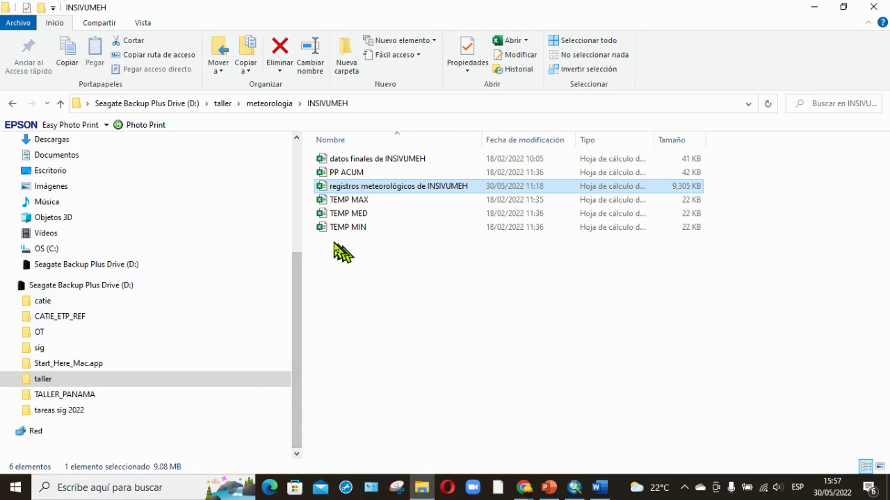
Open the TEMP MAX workbook from the INSIVUMEH folder and review the INS station codes in the Clave column
{"action": "left_click", "coordinate": [362, 204]}
{"action": "double_click", "coordinate": [360, 204]}
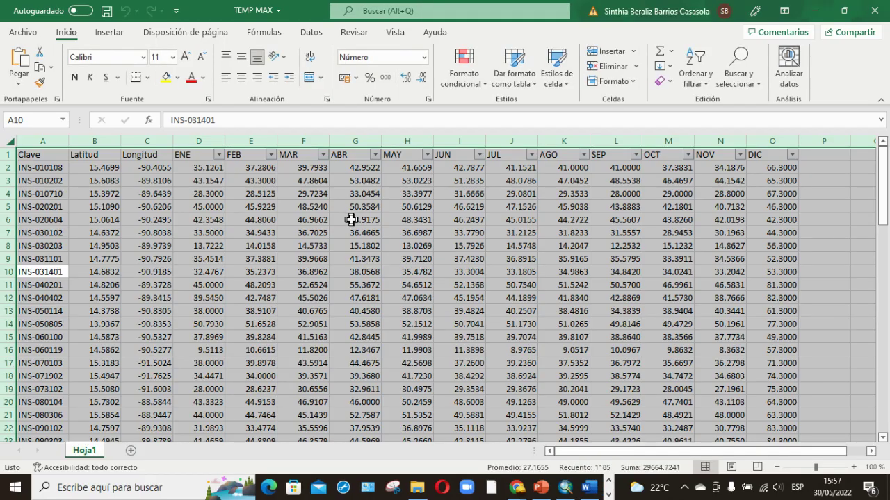
{"action": "left_click", "coordinate": [220, 298]}
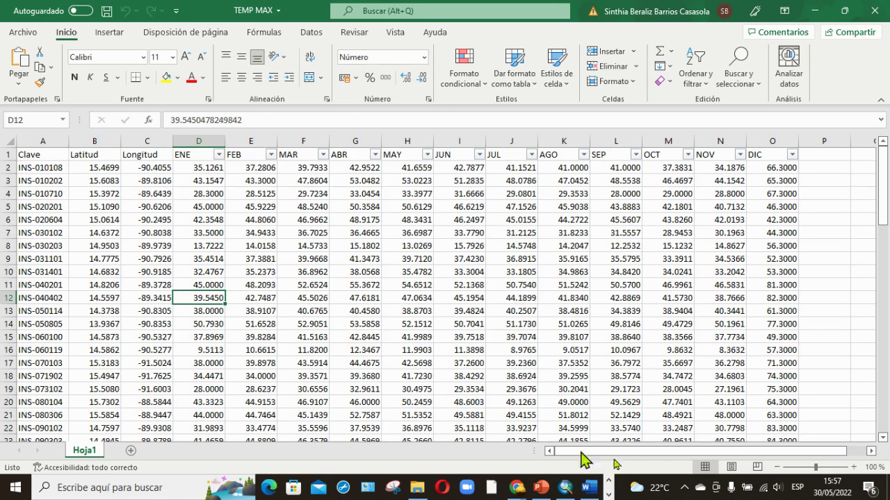
{"action": "left_click", "coordinate": [42, 141]}
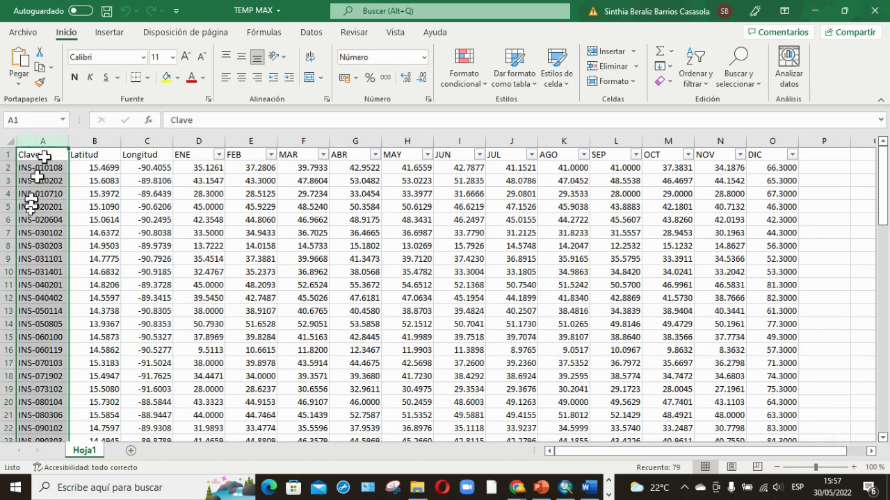
{"action": "scroll", "coordinate": [35, 317], "scroll_direction": "down", "scroll_amount": 12}
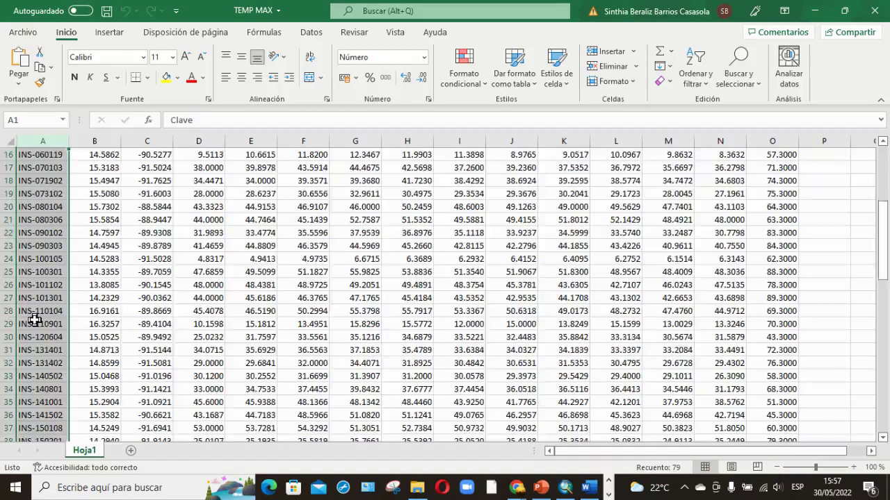
{"action": "scroll", "coordinate": [35, 320], "scroll_direction": "up", "scroll_amount": 12}
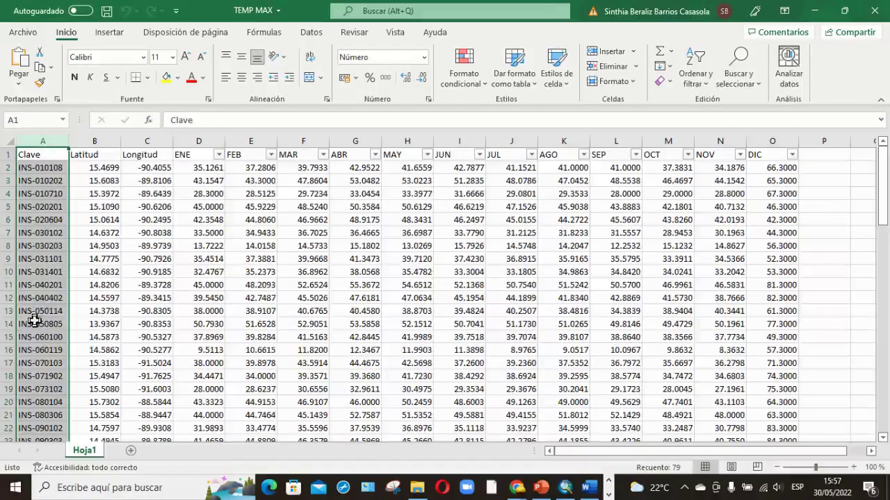
Examine the ICC stations listed below the INS ones in TEMP MAX, and return to the header row
{"action": "scroll", "coordinate": [35, 229], "scroll_direction": "down", "scroll_amount": 15}
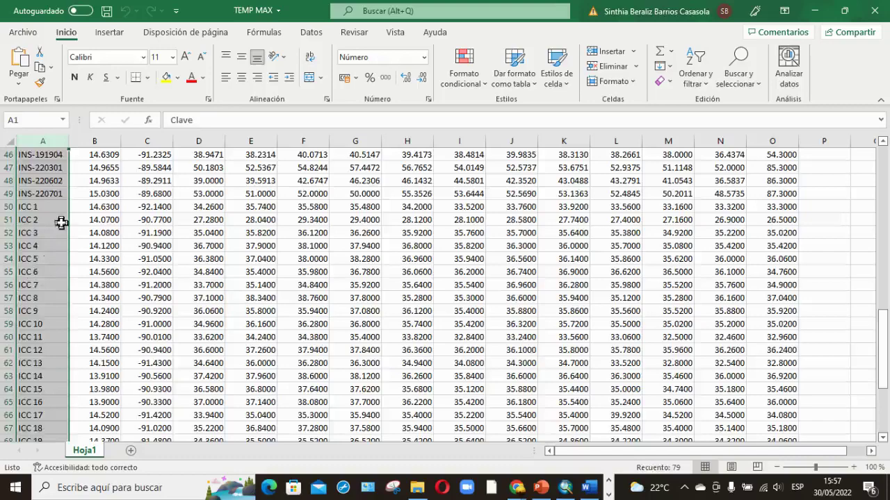
{"action": "left_click", "coordinate": [56, 222]}
{"action": "scroll", "coordinate": [25, 278], "scroll_direction": "down", "scroll_amount": 6}
{"action": "scroll", "coordinate": [26, 282], "scroll_direction": "up", "scroll_amount": 6}
{"action": "scroll", "coordinate": [26, 283], "scroll_direction": "up", "scroll_amount": 12}
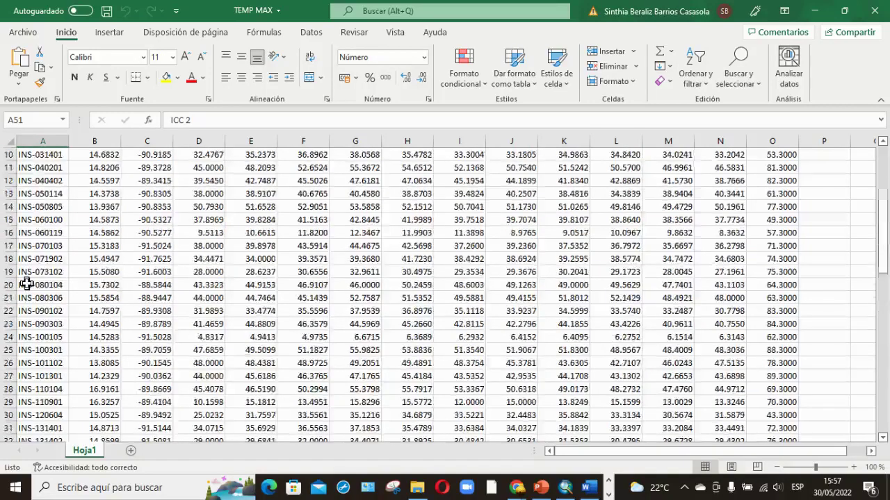
{"action": "scroll", "coordinate": [25, 283], "scroll_direction": "up", "scroll_amount": 3}
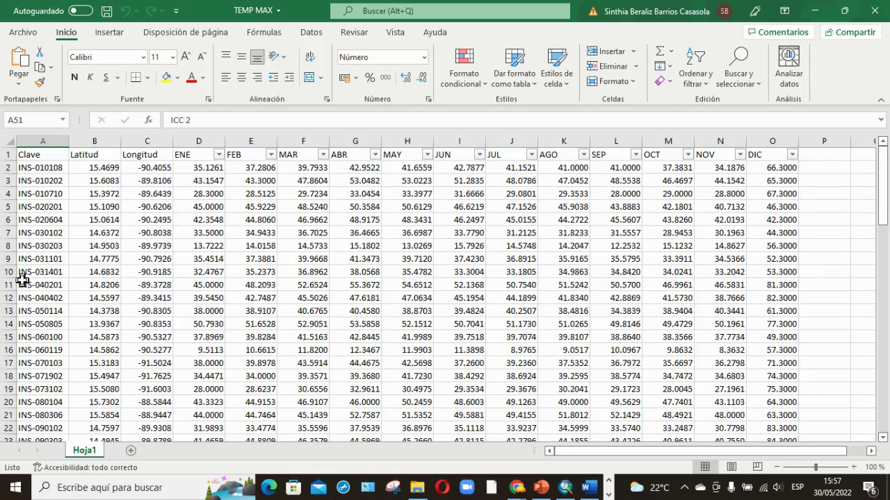
Go through the Latitud and Longitud columns and each monthly column from ENE to DIC in TEMP MAX
{"action": "left_click", "coordinate": [101, 142]}
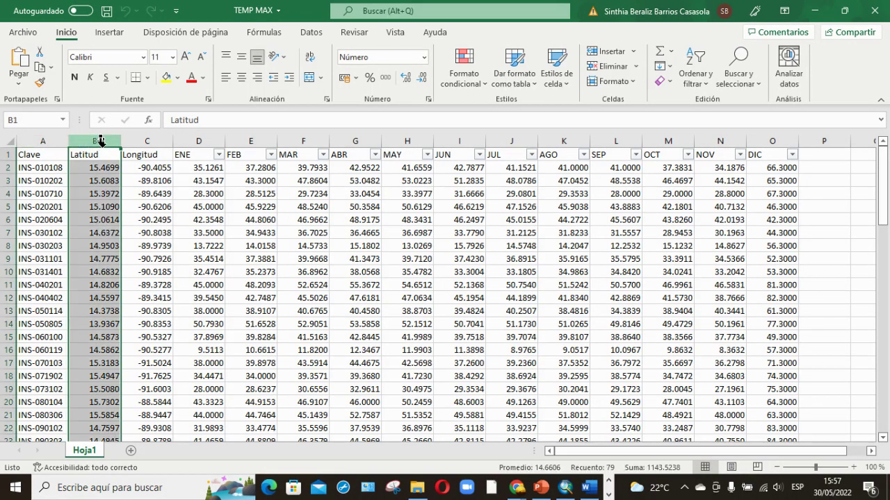
{"action": "left_click", "coordinate": [147, 141]}
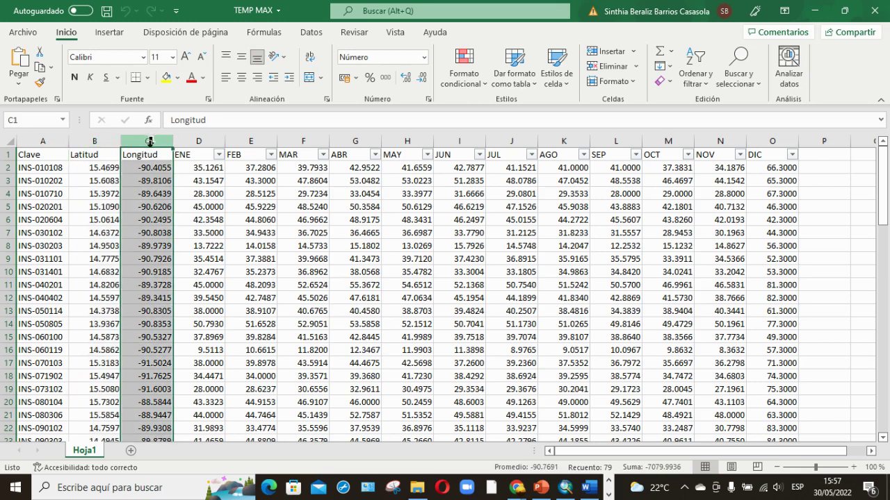
{"action": "left_click", "coordinate": [204, 142]}
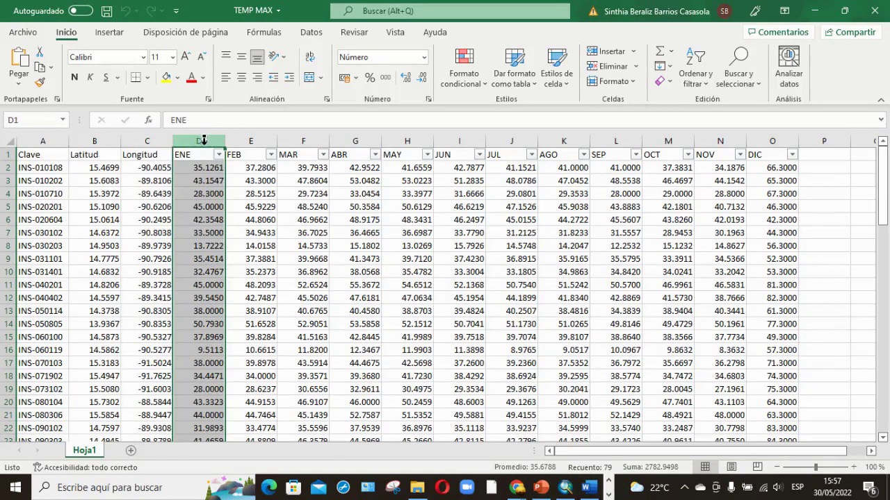
{"action": "left_click", "coordinate": [256, 141]}
{"action": "left_click", "coordinate": [306, 141]}
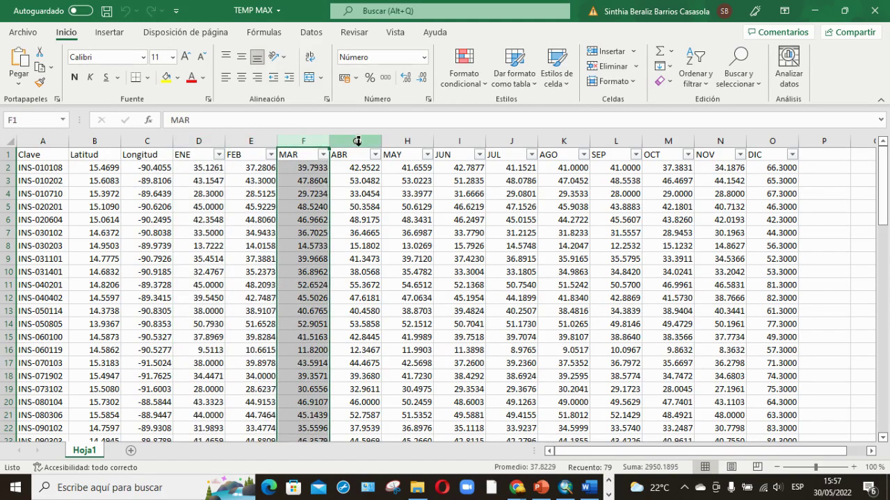
{"action": "left_click", "coordinate": [355, 141]}
{"action": "left_click", "coordinate": [408, 141]}
{"action": "left_click", "coordinate": [457, 139]}
{"action": "left_click", "coordinate": [509, 139]}
{"action": "left_click", "coordinate": [563, 140]}
{"action": "left_click", "coordinate": [610, 140]}
{"action": "left_click", "coordinate": [666, 141]}
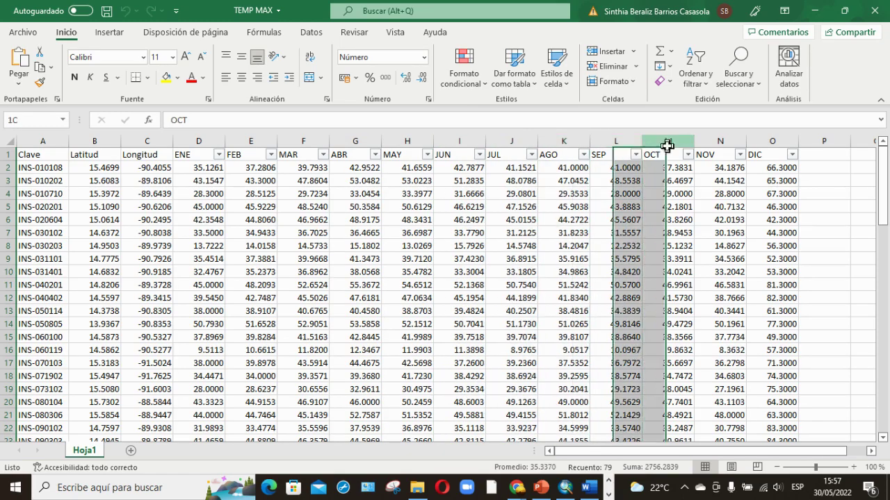
{"action": "left_click", "coordinate": [719, 141]}
{"action": "left_click", "coordinate": [770, 140]}
Skim the monthly maximum temperature values across all stations and close the TEMP MAX workbook
{"action": "left_click_drag", "start_coordinate": [348, 297], "coordinate": [349, 311]}
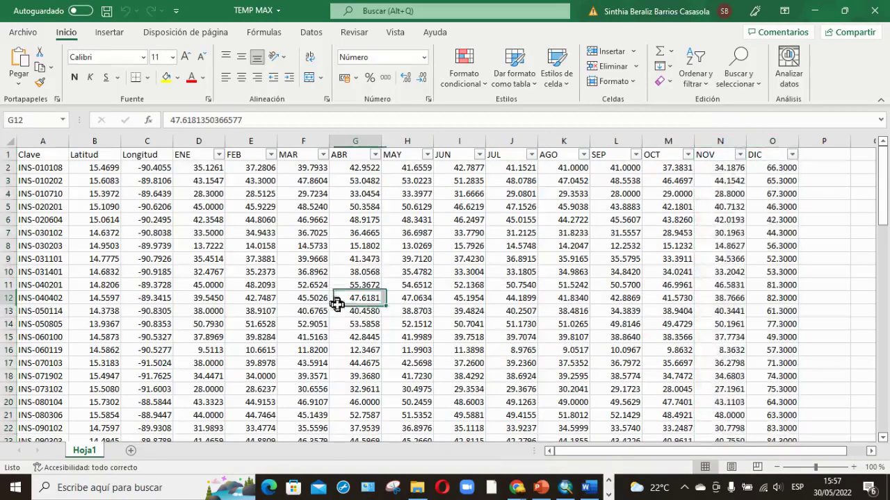
{"action": "scroll", "coordinate": [324, 340], "scroll_direction": "down", "scroll_amount": 13}
{"action": "scroll", "coordinate": [324, 340], "scroll_direction": "up", "scroll_amount": 13}
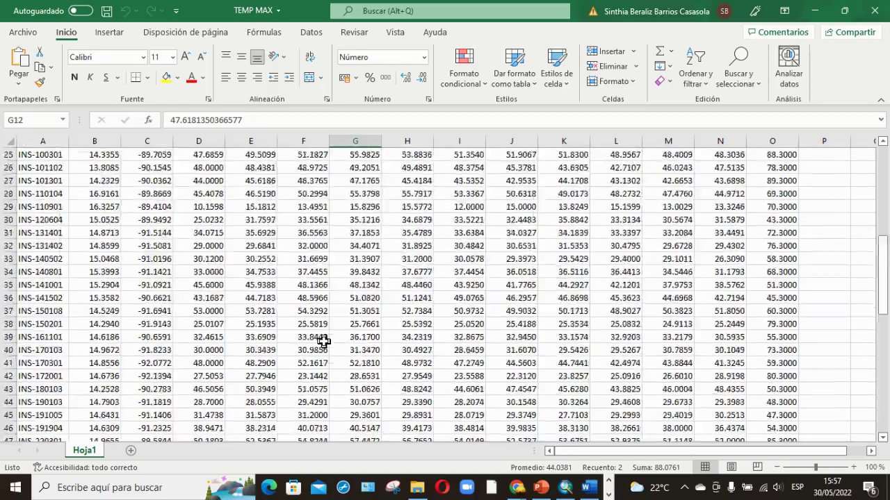
{"action": "left_click", "coordinate": [878, 9]}
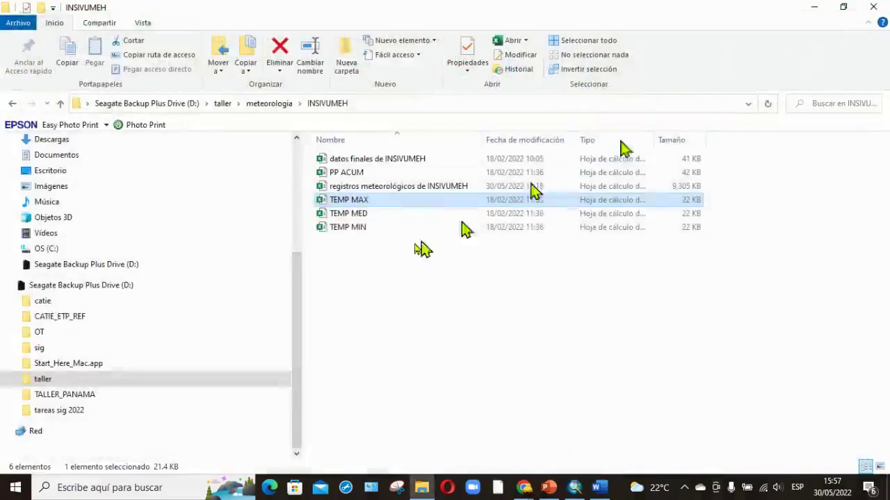
Note the TEMP MED and TEMP MIN files, and open the PP ACUM workbook at its header row
{"action": "left_click", "coordinate": [342, 215]}
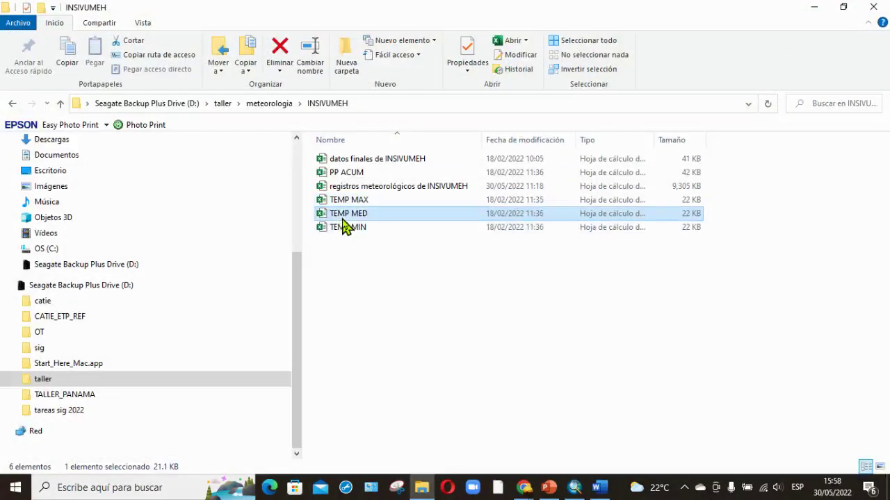
{"action": "left_click", "coordinate": [348, 229]}
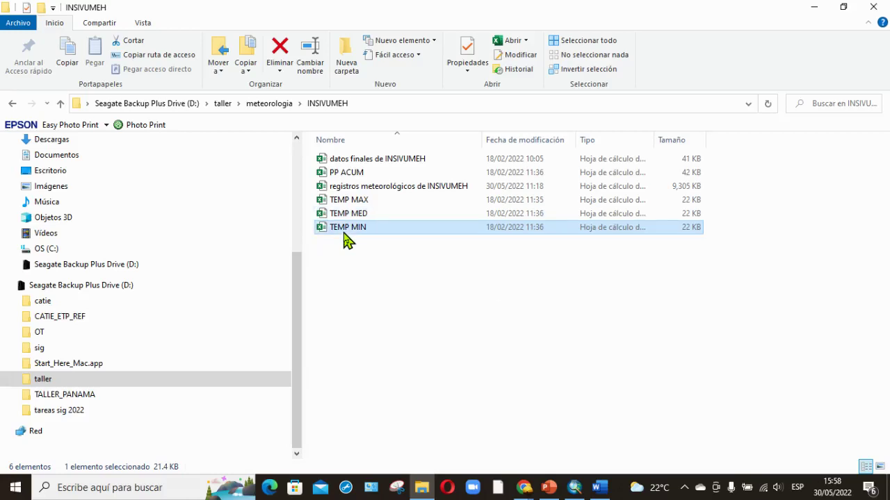
{"action": "double_click", "coordinate": [347, 175]}
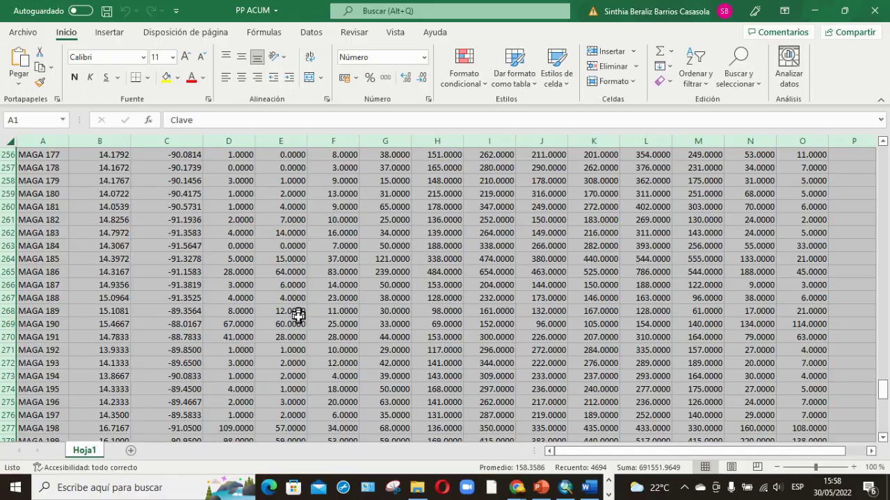
{"action": "scroll", "coordinate": [294, 312], "scroll_direction": "up", "scroll_amount": 4}
{"action": "left_click", "coordinate": [294, 312]}
{"action": "scroll", "coordinate": [301, 318], "scroll_direction": "up", "scroll_amount": 11}
{"action": "scroll", "coordinate": [301, 319], "scroll_direction": "up", "scroll_amount": 20}
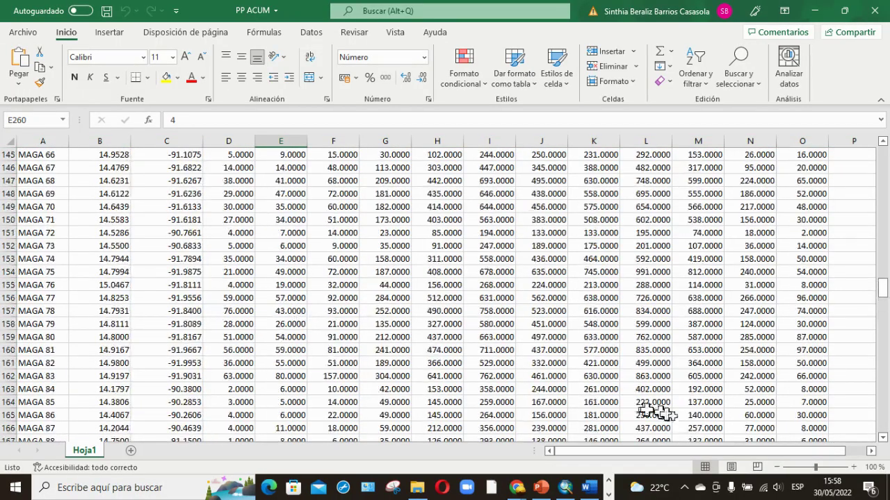
{"action": "left_click_drag", "start_coordinate": [885, 296], "coordinate": [886, 163]}
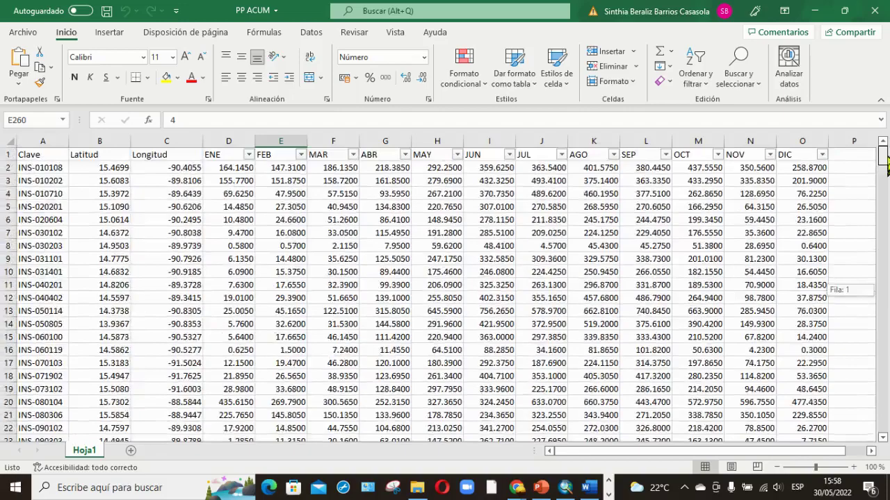
Examine how PP ACUM lists the INS, ICC and MAGA stations down to its last rows, and close the workbook
{"action": "scroll", "coordinate": [12, 329], "scroll_direction": "down", "scroll_amount": 16}
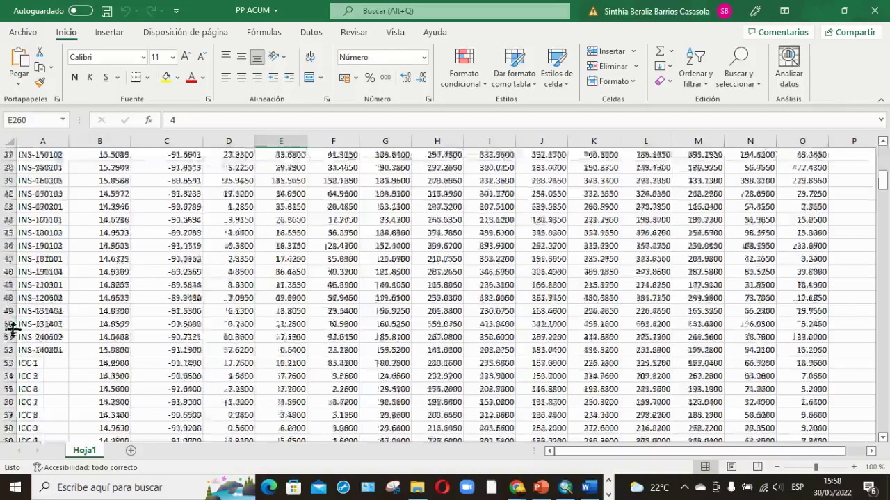
{"action": "scroll", "coordinate": [13, 330], "scroll_direction": "down", "scroll_amount": 9}
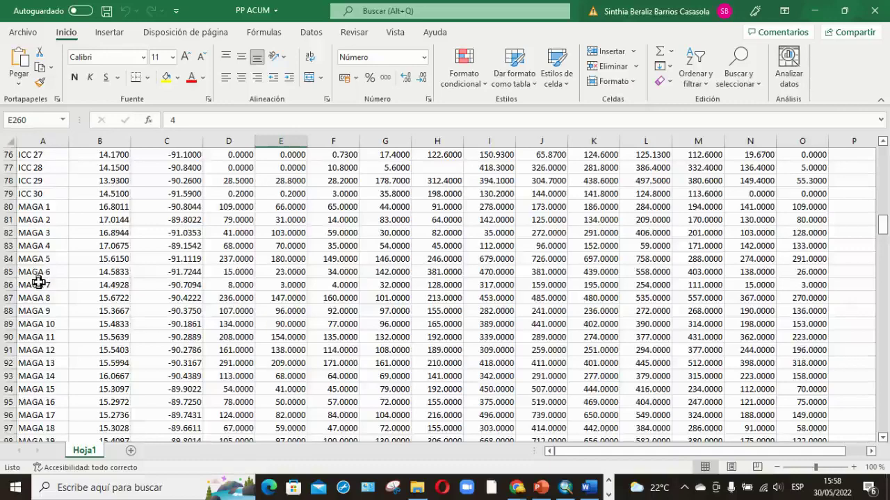
{"action": "scroll", "coordinate": [38, 281], "scroll_direction": "down", "scroll_amount": 14}
{"action": "scroll", "coordinate": [38, 281], "scroll_direction": "down", "scroll_amount": 15}
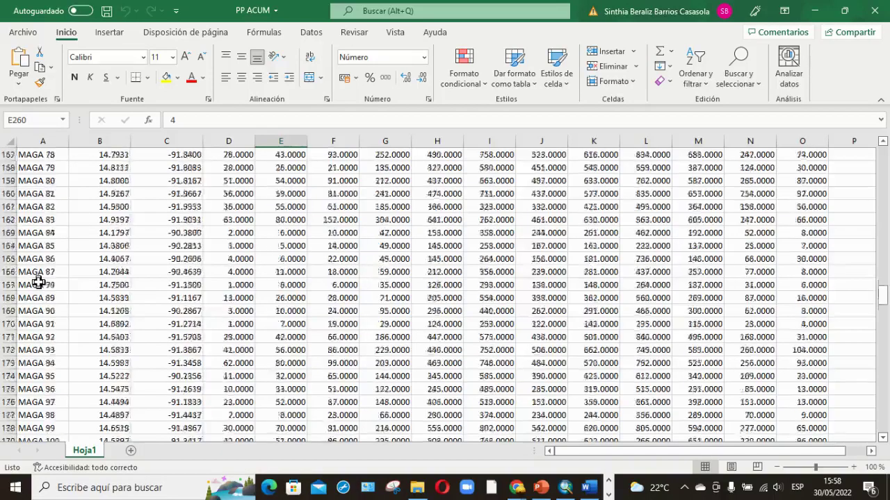
{"action": "scroll", "coordinate": [38, 281], "scroll_direction": "down", "scroll_amount": 20}
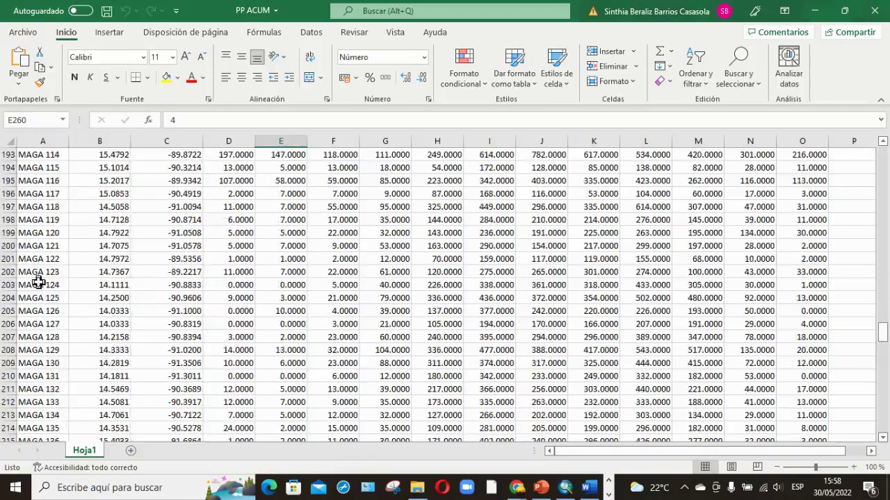
{"action": "scroll", "coordinate": [35, 287], "scroll_direction": "down", "scroll_amount": 12}
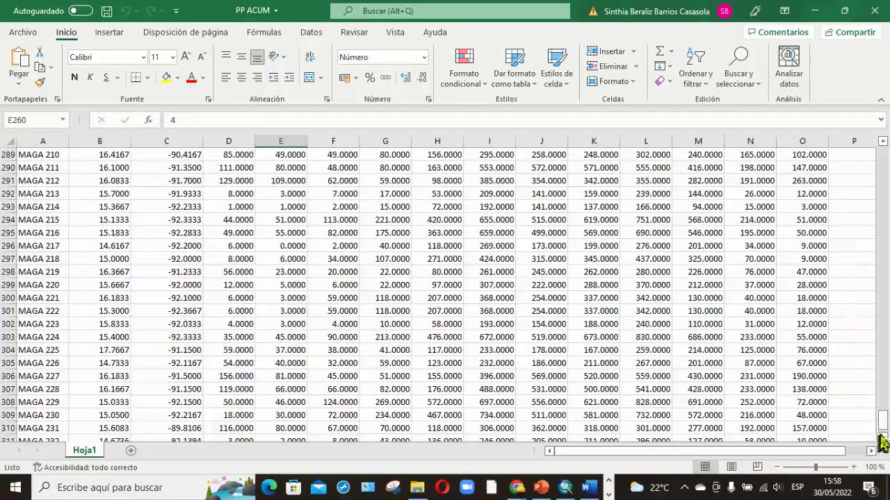
{"action": "left_click_drag", "start_coordinate": [884, 424], "coordinate": [881, 136]}
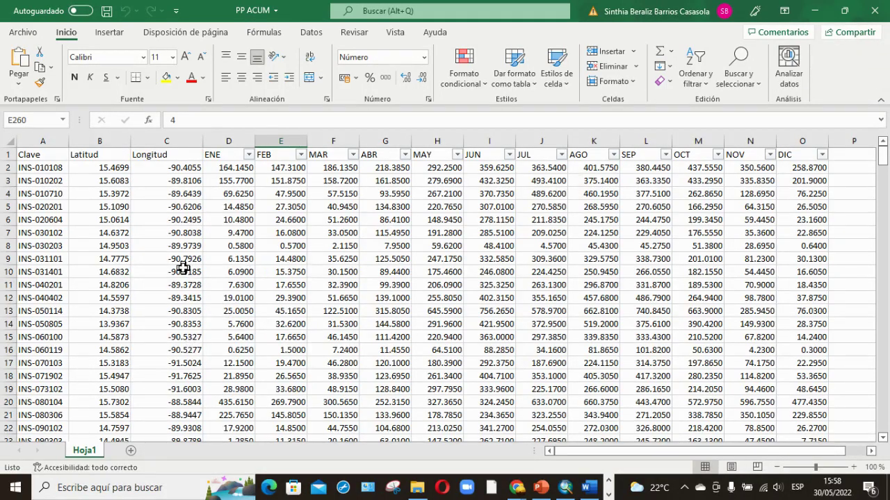
{"action": "left_click", "coordinate": [874, 16]}
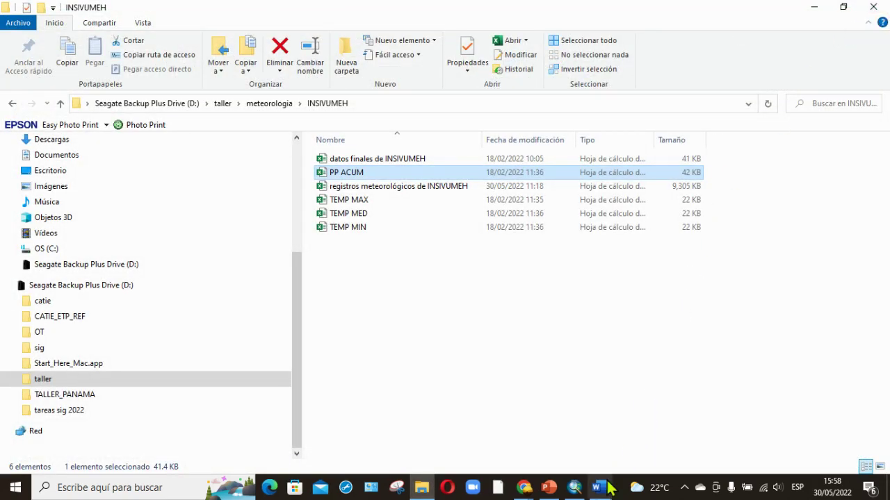
Switch to ArcMap and place the INSIVUMEH folder window, reduced in size, over its empty map
{"action": "left_click", "coordinate": [574, 488]}
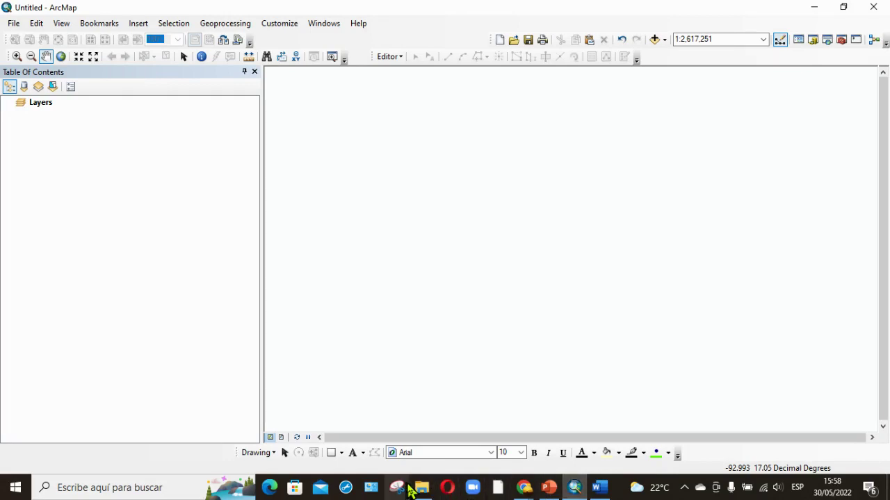
{"action": "left_click", "coordinate": [421, 488]}
{"action": "left_click", "coordinate": [843, 7]}
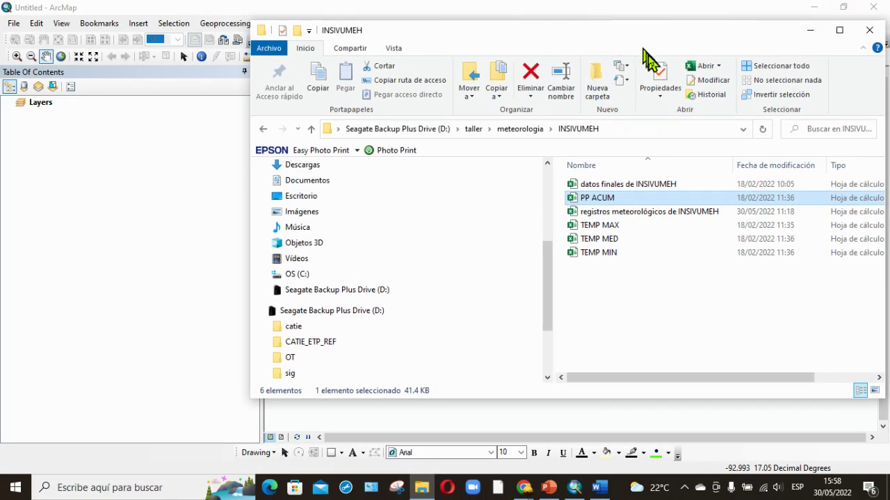
{"action": "left_click_drag", "start_coordinate": [609, 29], "coordinate": [624, 43]}
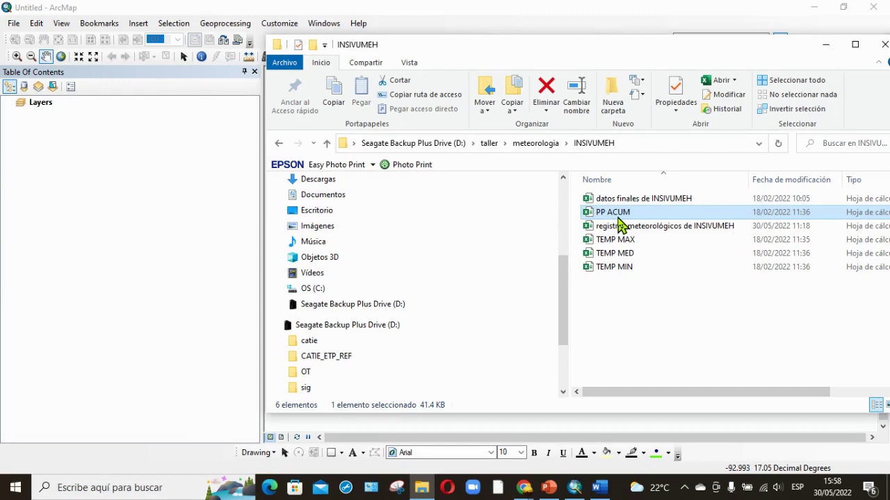
Open the PP ACUM workbook from the INSIVUMEH folder, clear the full-table selection and return to its header row
{"action": "double_click", "coordinate": [616, 216]}
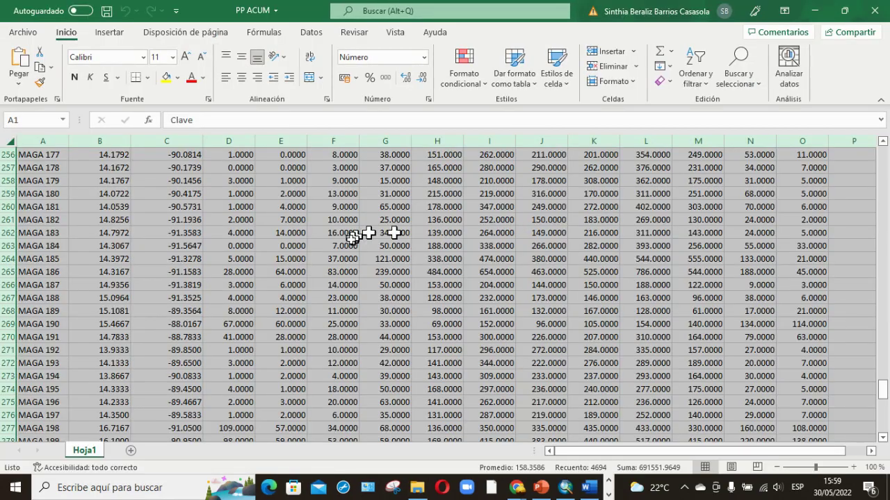
{"action": "left_click", "coordinate": [348, 284]}
{"action": "scroll", "coordinate": [348, 281], "scroll_direction": "up", "scroll_amount": 6}
{"action": "scroll", "coordinate": [347, 282], "scroll_direction": "up", "scroll_amount": 20}
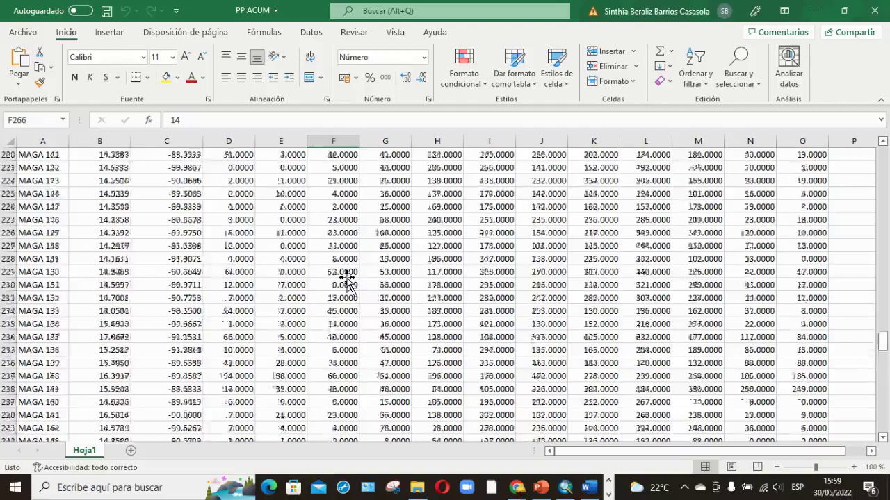
{"action": "scroll", "coordinate": [348, 281], "scroll_direction": "up", "scroll_amount": 20}
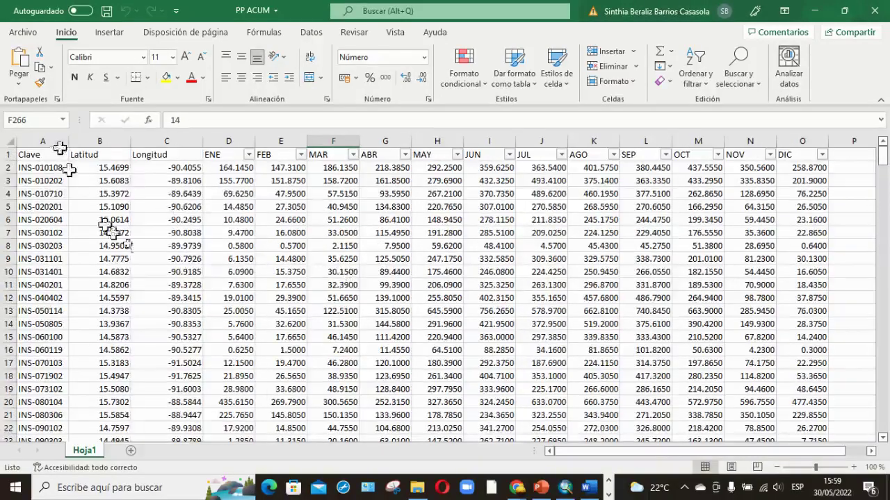
Save PP ACUM as a CSV (delimitado por comas) file in the AddIns folder and close the workbook
{"action": "left_click", "coordinate": [25, 33]}
{"action": "left_click", "coordinate": [48, 217]}
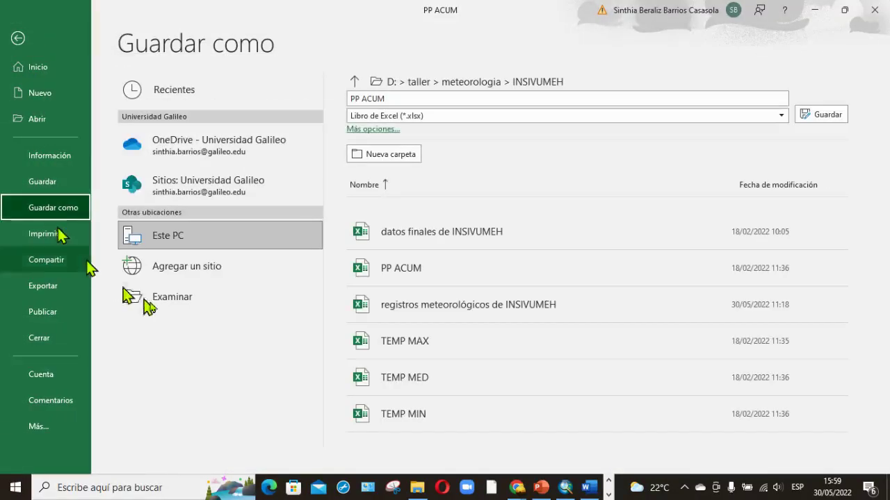
{"action": "left_click", "coordinate": [183, 304]}
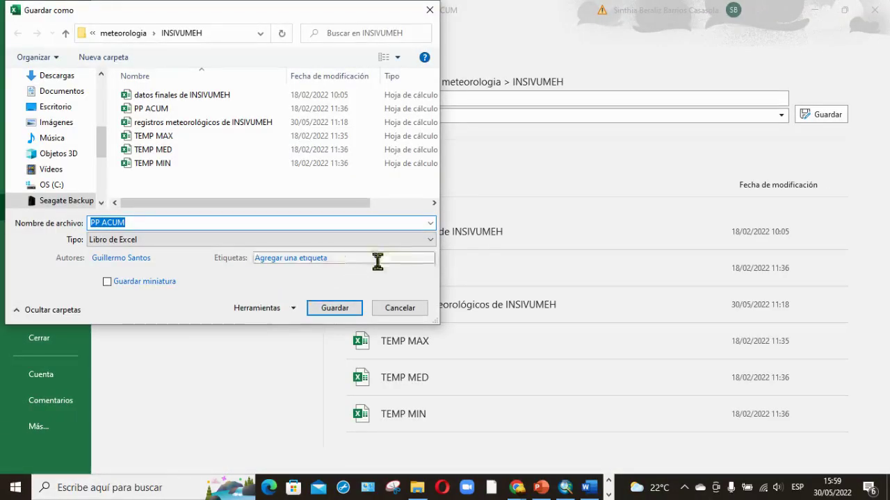
{"action": "left_click", "coordinate": [431, 240]}
{"action": "left_click", "coordinate": [427, 242]}
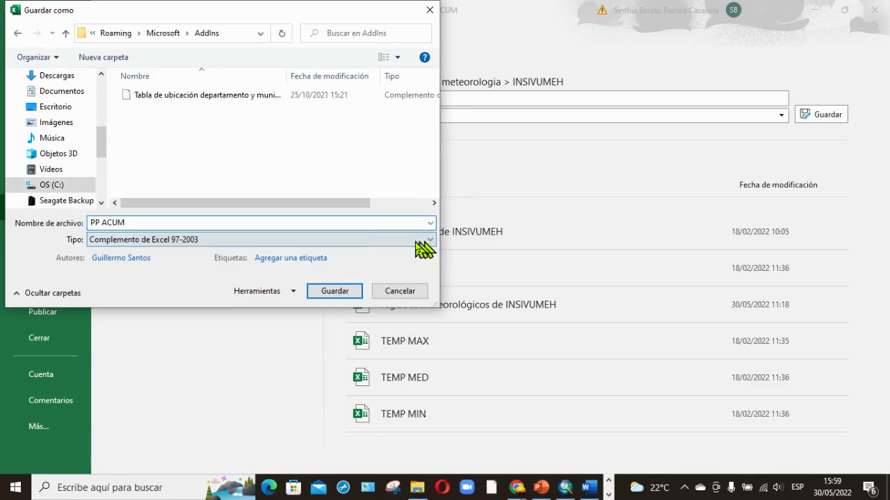
{"action": "left_click", "coordinate": [426, 239]}
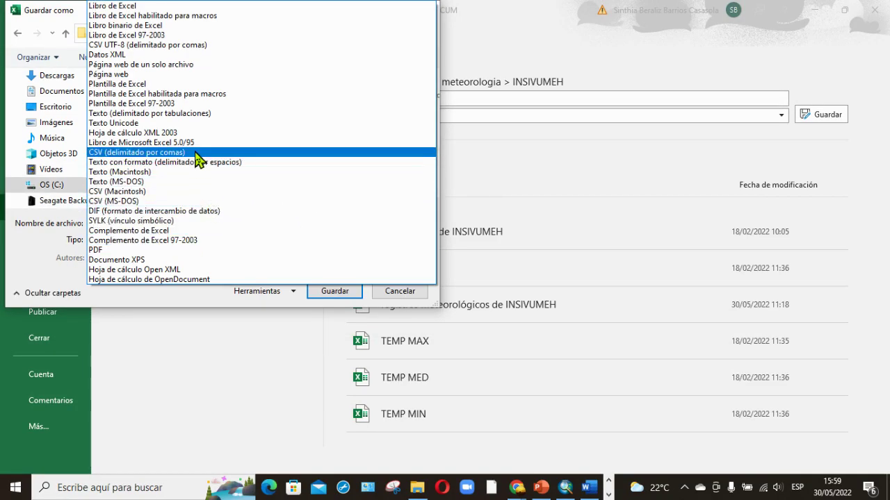
{"action": "left_click", "coordinate": [136, 157]}
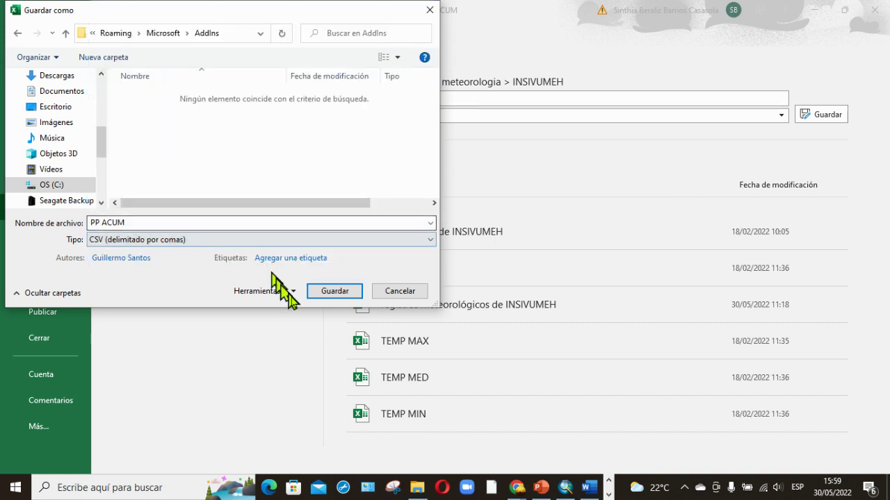
{"action": "left_click", "coordinate": [326, 291]}
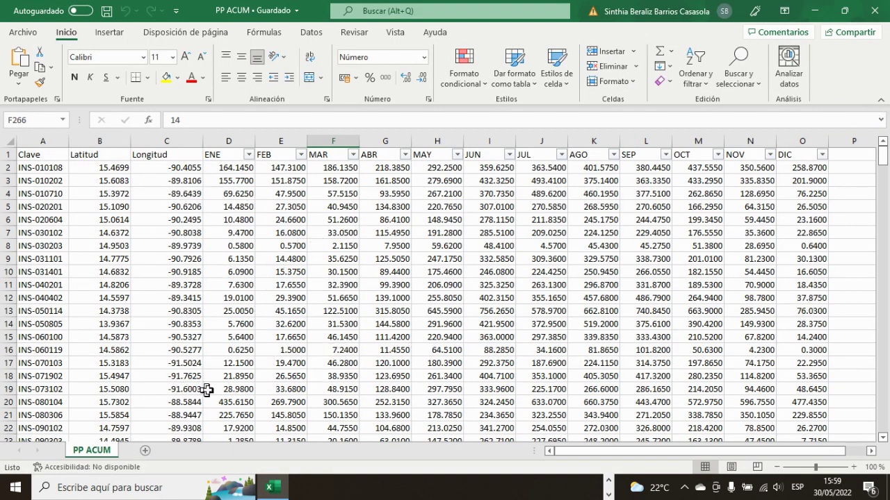
{"action": "left_click", "coordinate": [874, 10]}
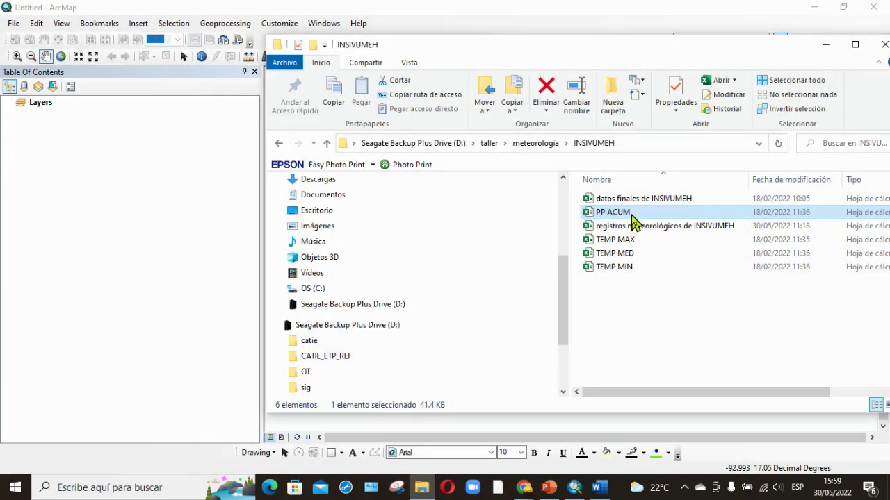
Move the folder window clear of ArcMap's tools and add the Depto_2014_IGN shapefile from D:\taller\vector to the map
{"action": "left_click_drag", "start_coordinate": [540, 54], "coordinate": [646, 167]}
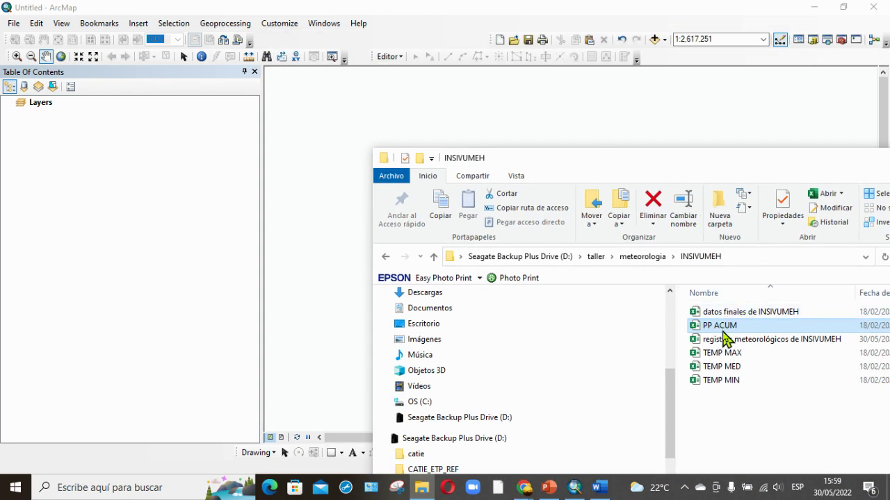
{"action": "left_click", "coordinate": [654, 39]}
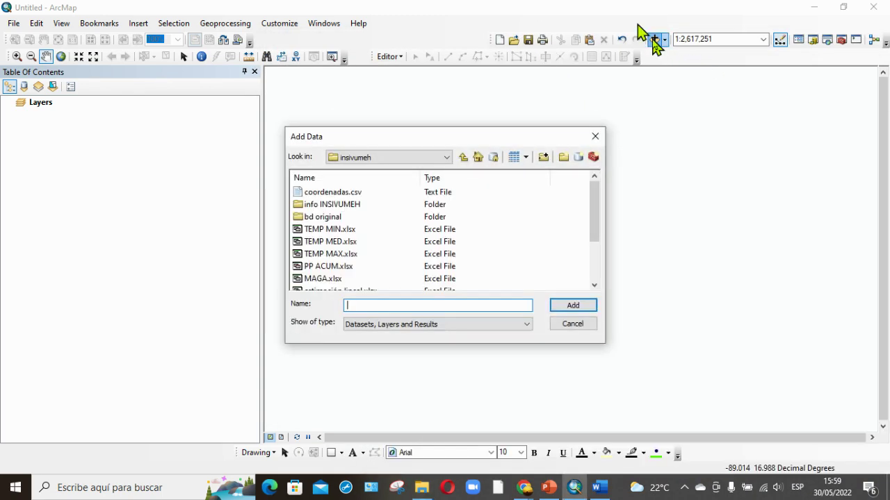
{"action": "left_click", "coordinate": [446, 157]}
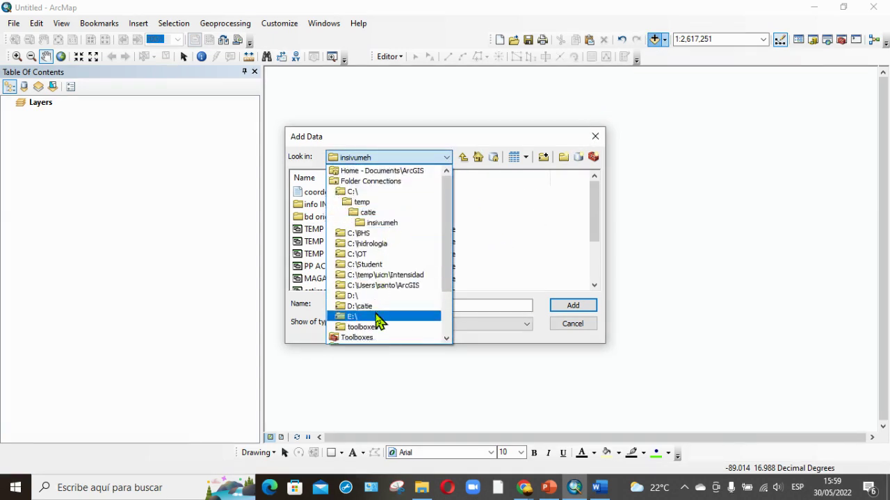
{"action": "scroll", "coordinate": [382, 312], "scroll_direction": "down", "scroll_amount": 2}
{"action": "left_click", "coordinate": [365, 234]}
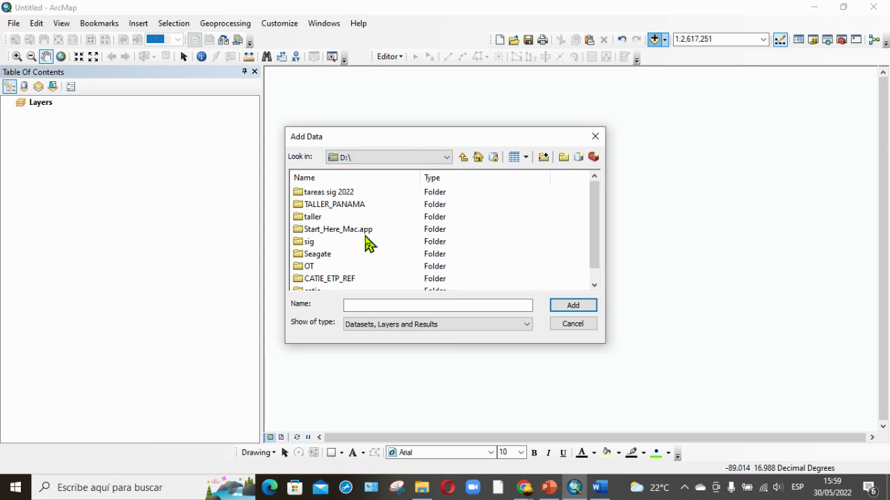
{"action": "scroll", "coordinate": [320, 282], "scroll_direction": "up", "scroll_amount": 1}
{"action": "double_click", "coordinate": [313, 218]}
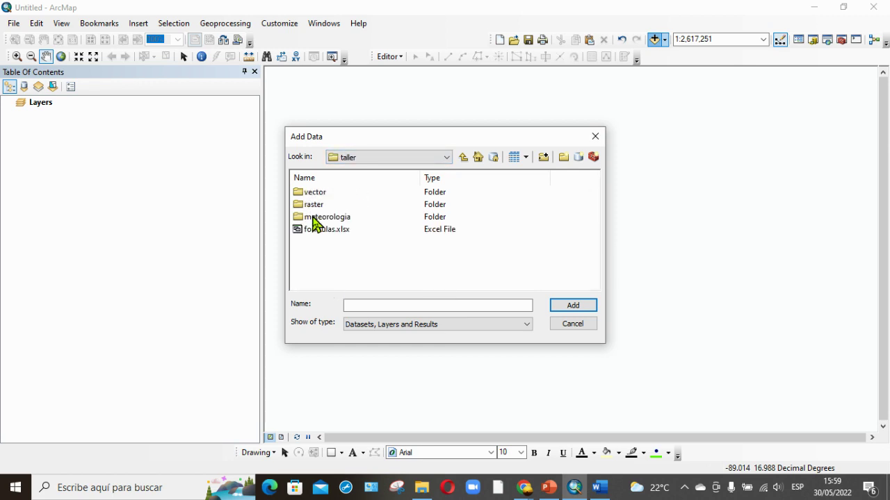
{"action": "double_click", "coordinate": [316, 196]}
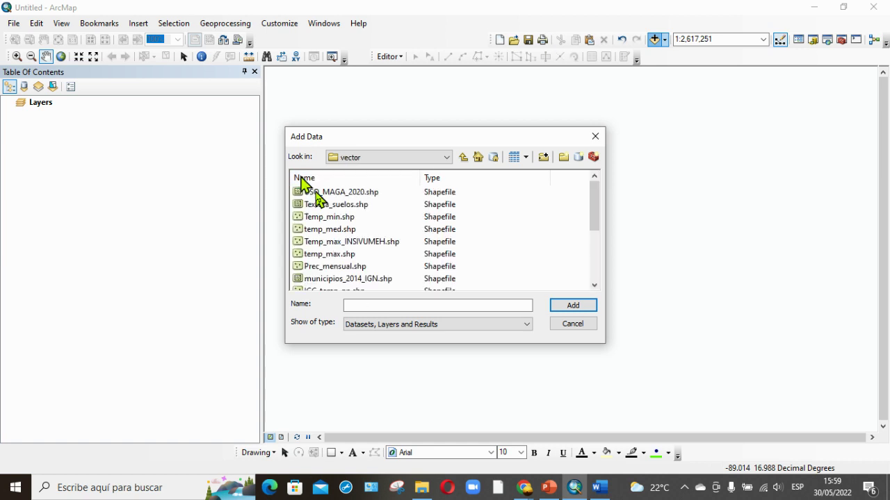
{"action": "scroll", "coordinate": [411, 244], "scroll_direction": "down", "scroll_amount": 1}
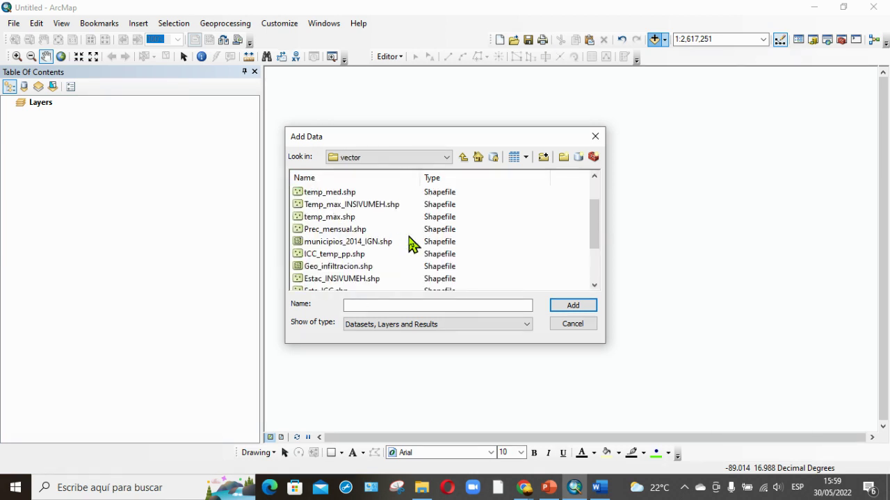
{"action": "scroll", "coordinate": [411, 243], "scroll_direction": "down", "scroll_amount": 2}
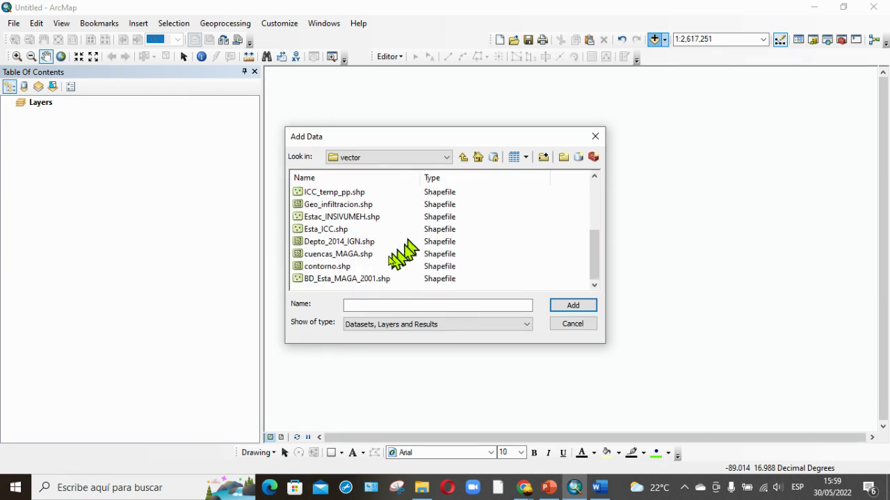
{"action": "double_click", "coordinate": [338, 243]}
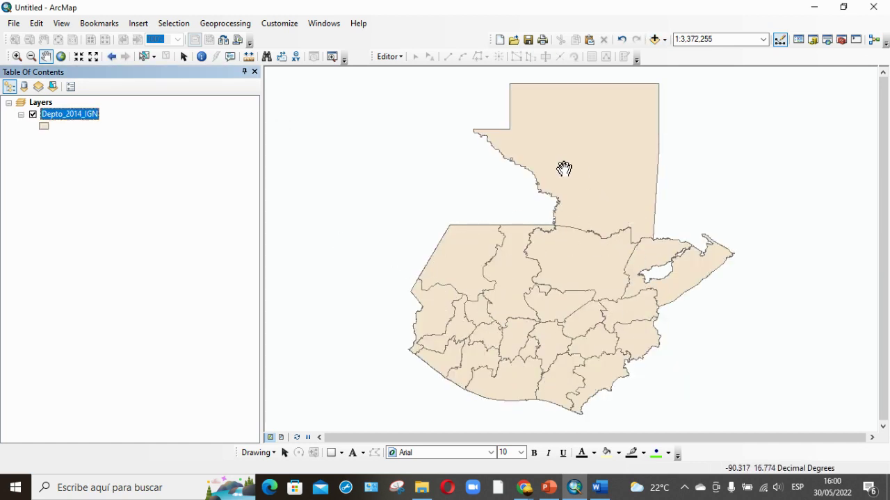
Try to add the PP ACUM workbook to the map's layers straight from the INSIVUMEH folder window
{"action": "key", "text": "alt+Tab"}
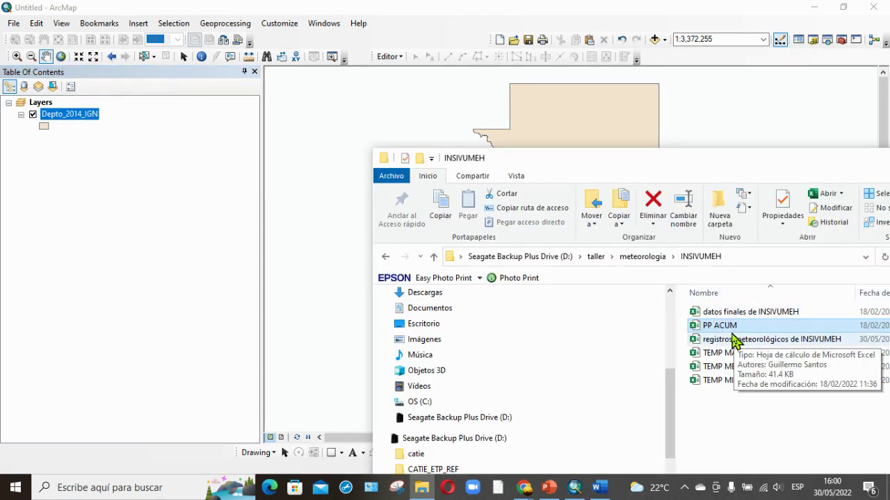
{"action": "left_click_drag", "start_coordinate": [735, 335], "coordinate": [87, 109]}
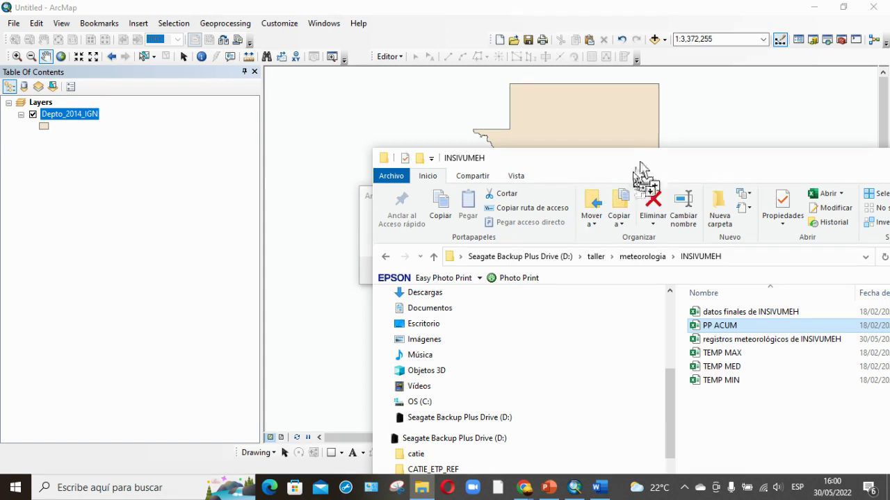
{"action": "left_click", "coordinate": [364, 202]}
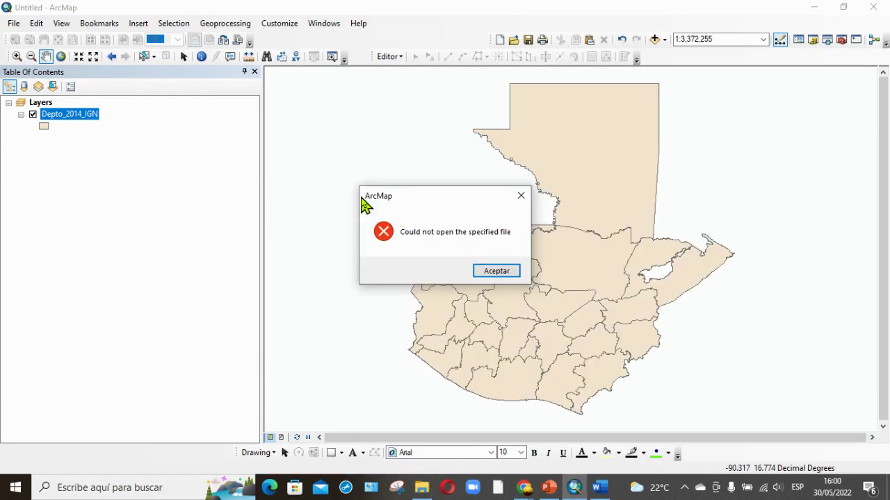
{"action": "left_click", "coordinate": [496, 271]}
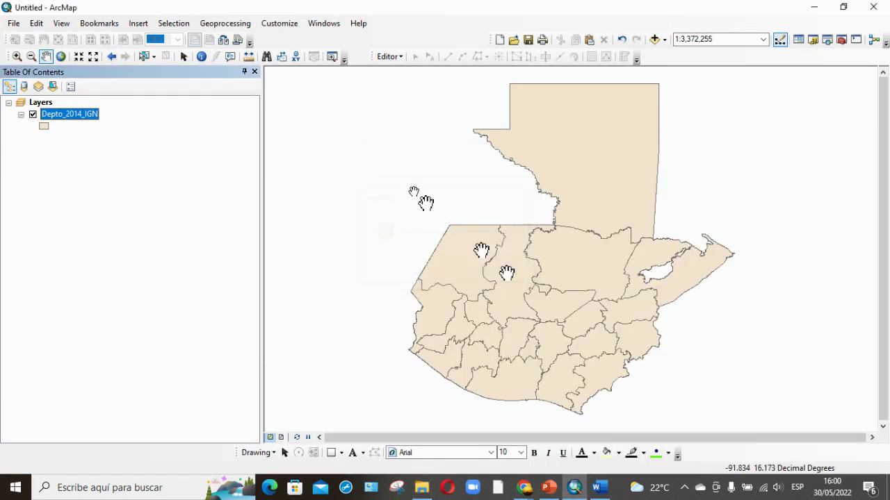
Add the TEMP MIN.csv table from D:\taller\meteorologia\csv to the map
{"action": "left_click", "coordinate": [654, 40]}
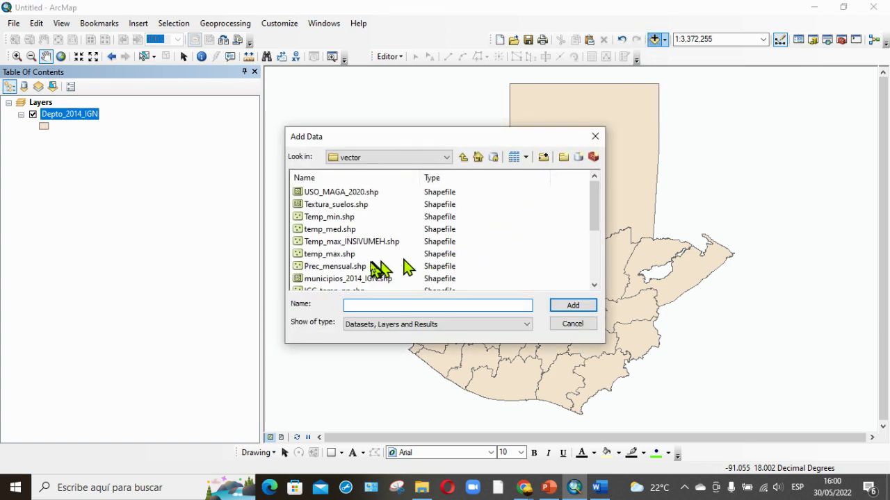
{"action": "left_click", "coordinate": [463, 157]}
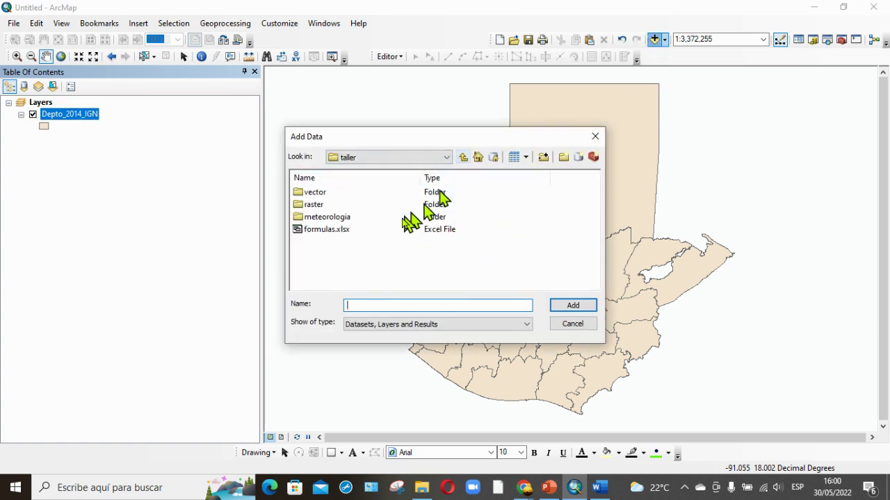
{"action": "double_click", "coordinate": [330, 217]}
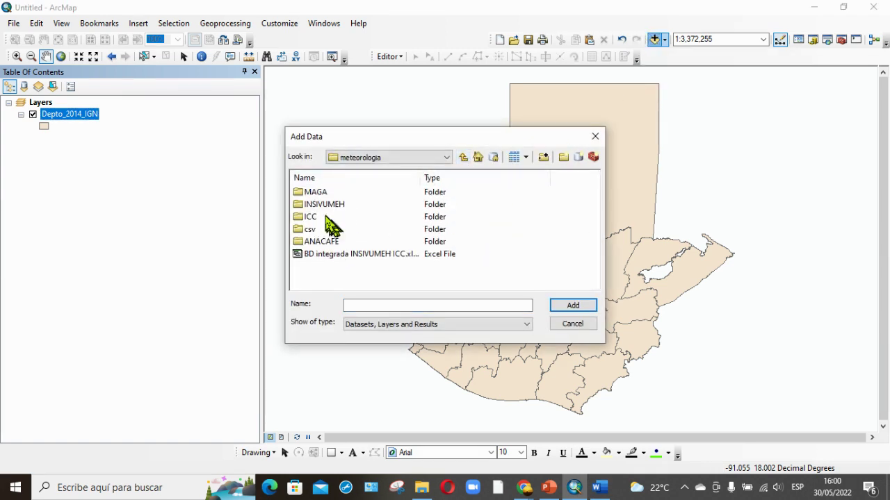
{"action": "double_click", "coordinate": [309, 229]}
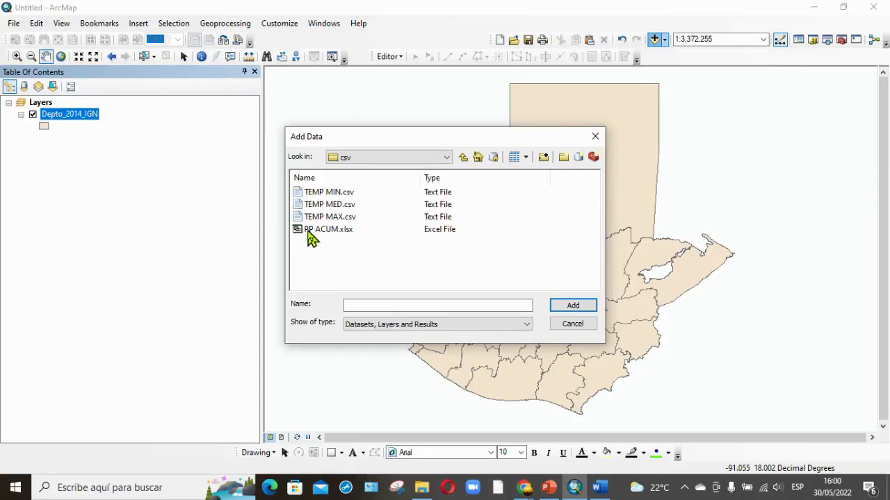
{"action": "double_click", "coordinate": [322, 193]}
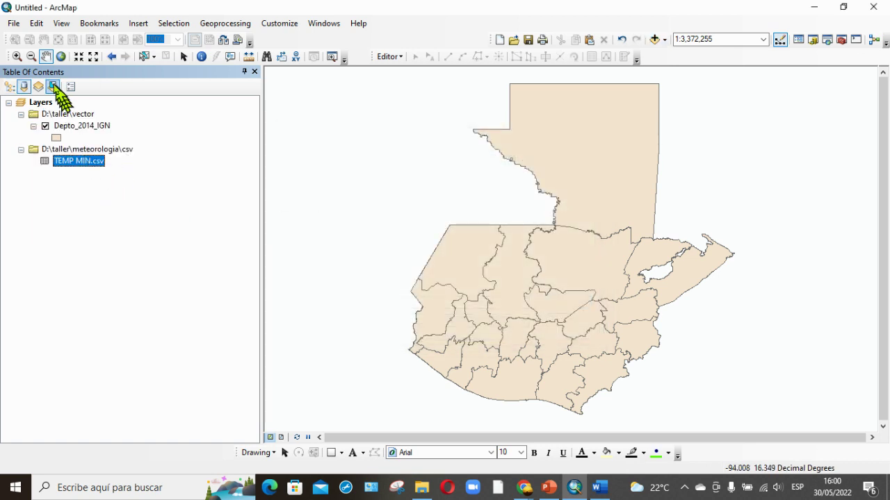
Compare the layers listed by drawing order and by source, and select the TEMP MIN.csv table in the source listing
{"action": "left_click", "coordinate": [10, 86]}
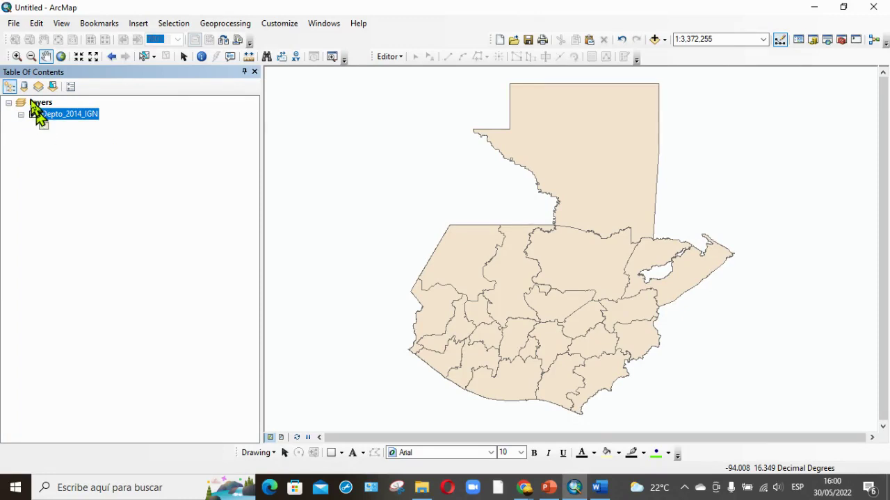
{"action": "left_click", "coordinate": [23, 86]}
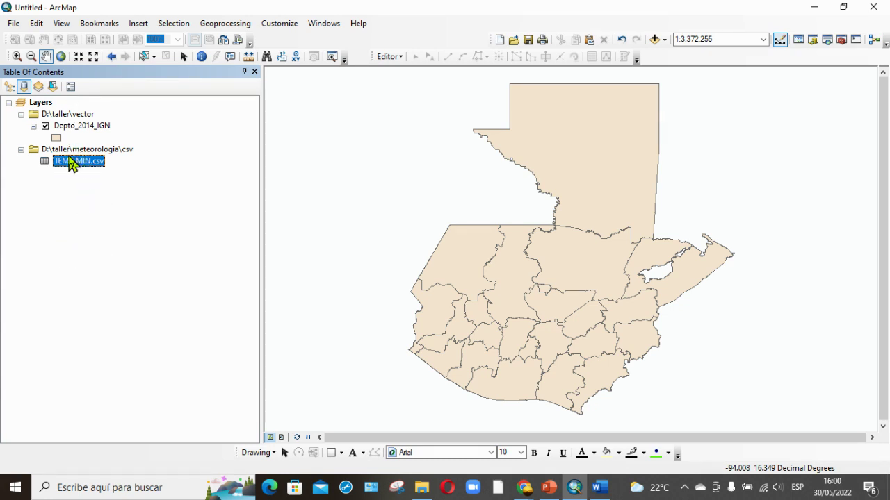
{"action": "right_click", "coordinate": [84, 150]}
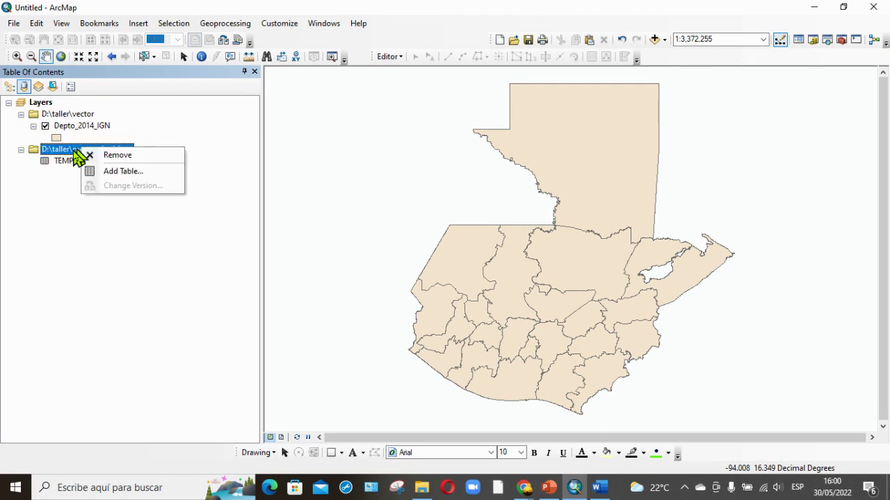
{"action": "right_click", "coordinate": [72, 164]}
{"action": "left_click", "coordinate": [68, 164]}
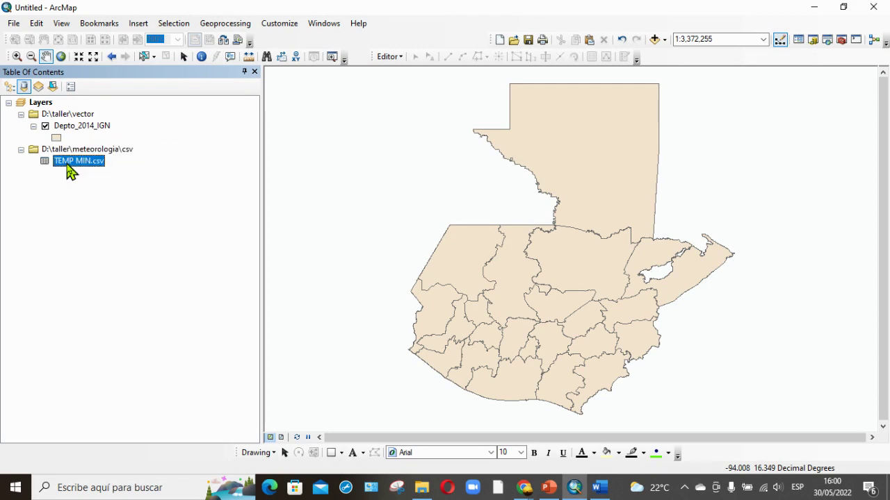
Plot the TEMP MIN.csv table as XY points with Longitud as X, Latitud as Y and GCS_WGS_1984, accepting the limited functionality
{"action": "right_click", "coordinate": [67, 165]}
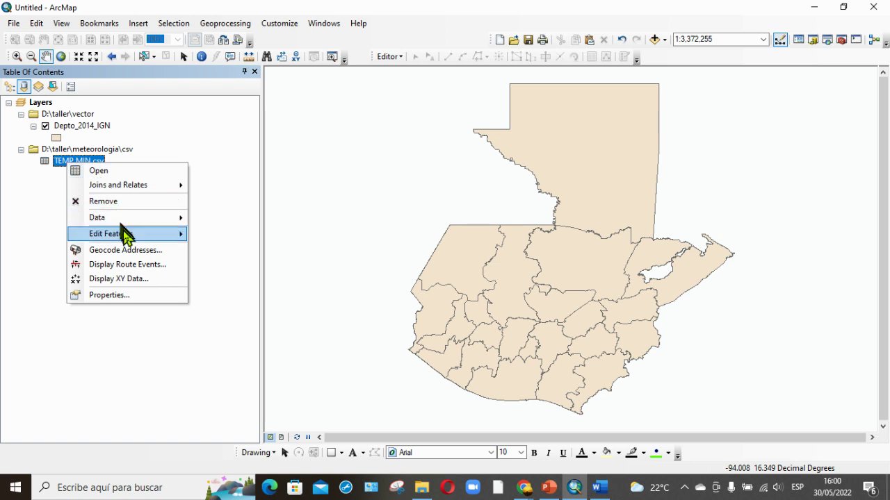
{"action": "left_click", "coordinate": [136, 281]}
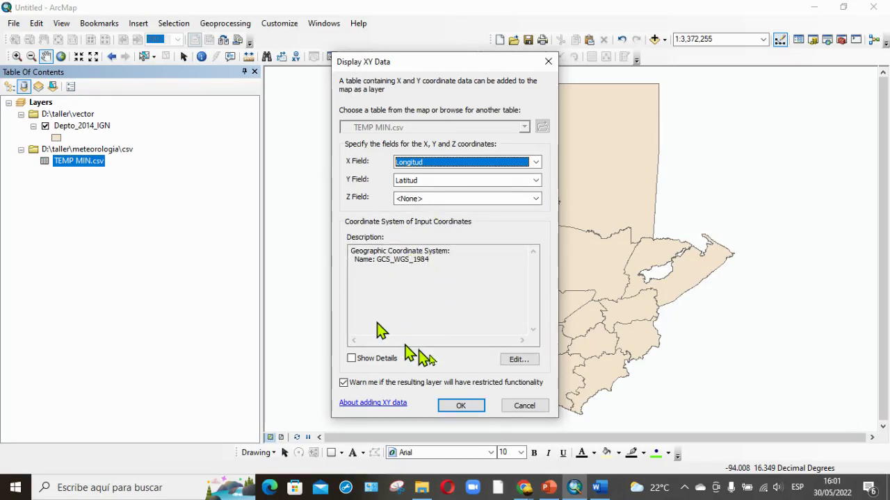
{"action": "left_click", "coordinate": [473, 410]}
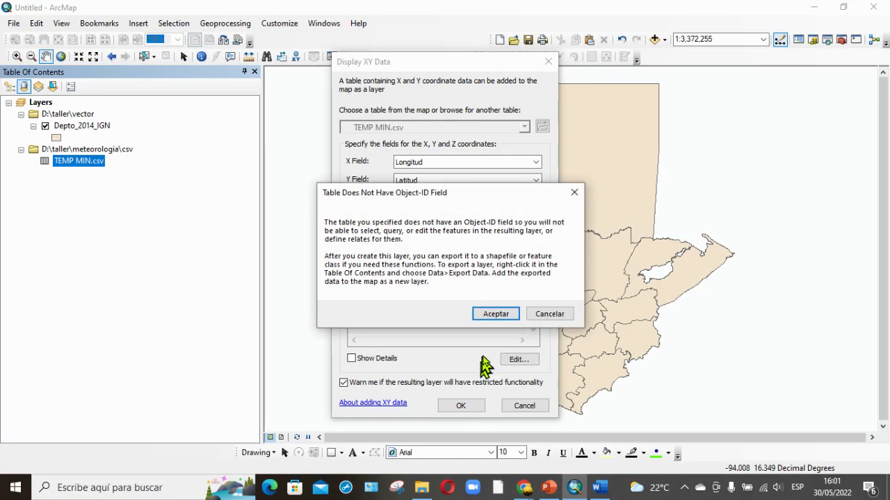
{"action": "left_click", "coordinate": [496, 317]}
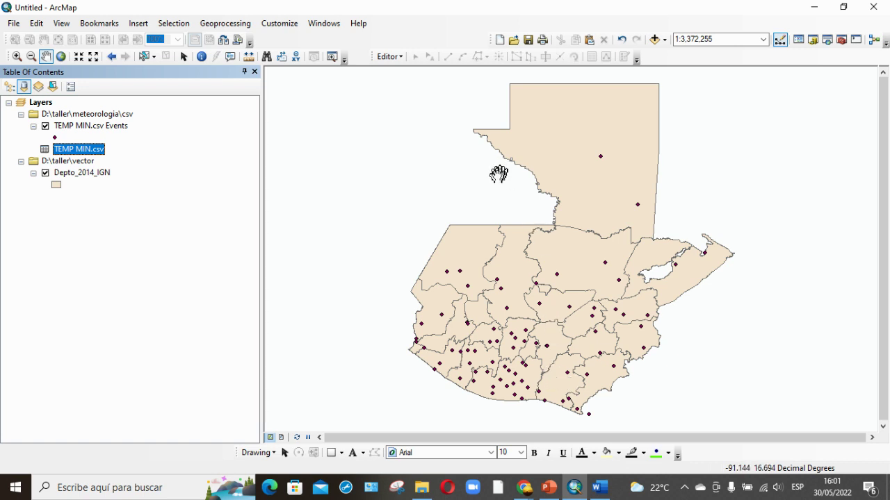
Check the field properties of the TEMP MIN.csv Events layer and list the map layers by drawing order
{"action": "left_click", "coordinate": [82, 126]}
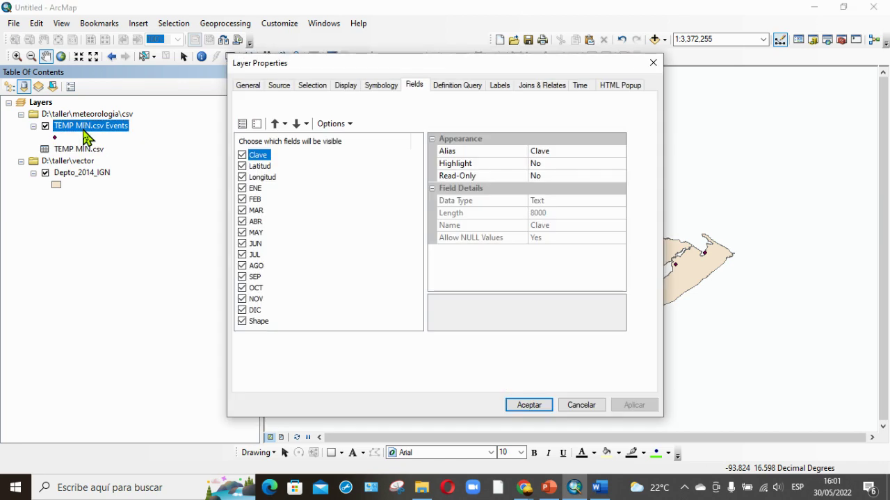
{"action": "left_click", "coordinate": [652, 63]}
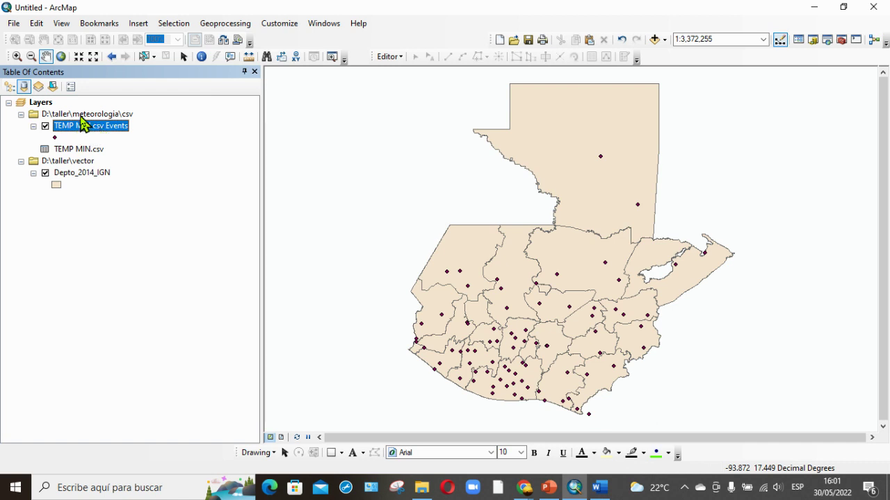
{"action": "left_click", "coordinate": [9, 86]}
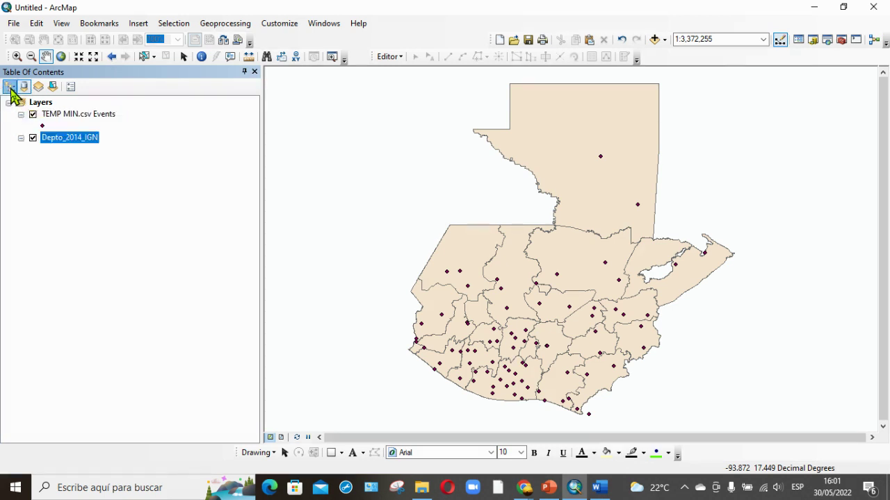
{"action": "right_click", "coordinate": [67, 121]}
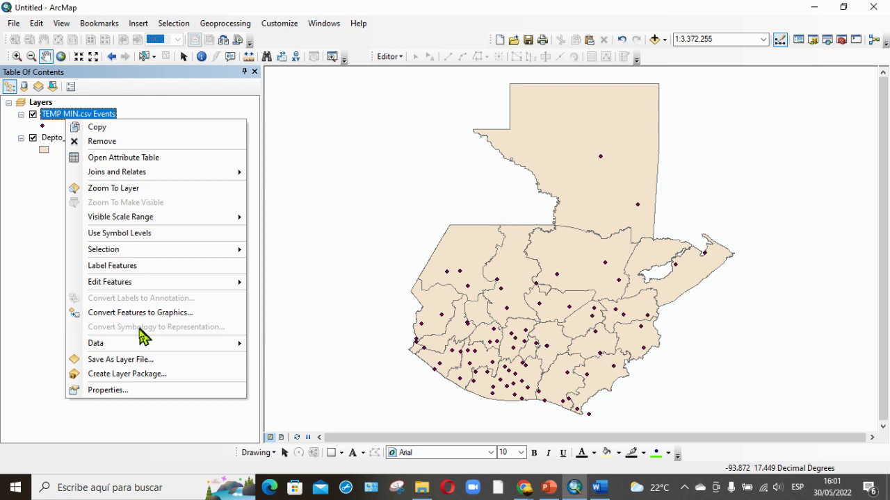
{"action": "mouse_move", "coordinate": [127, 346]}
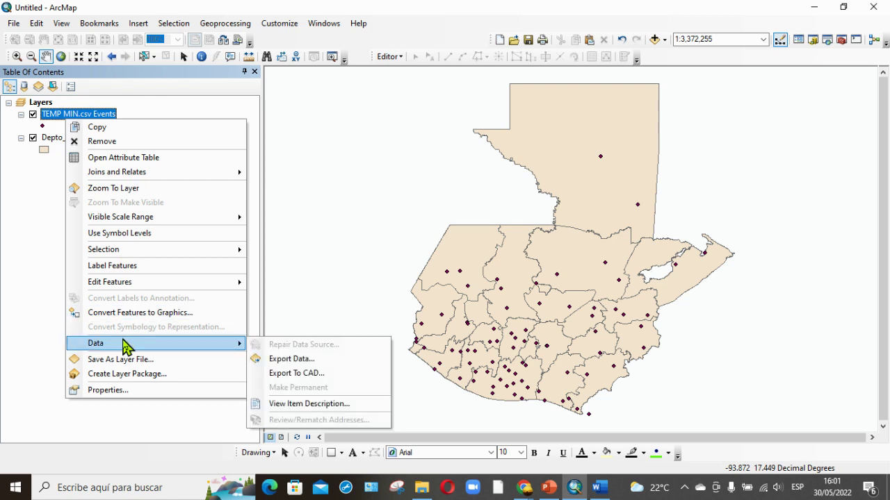
{"action": "left_click", "coordinate": [11, 91]}
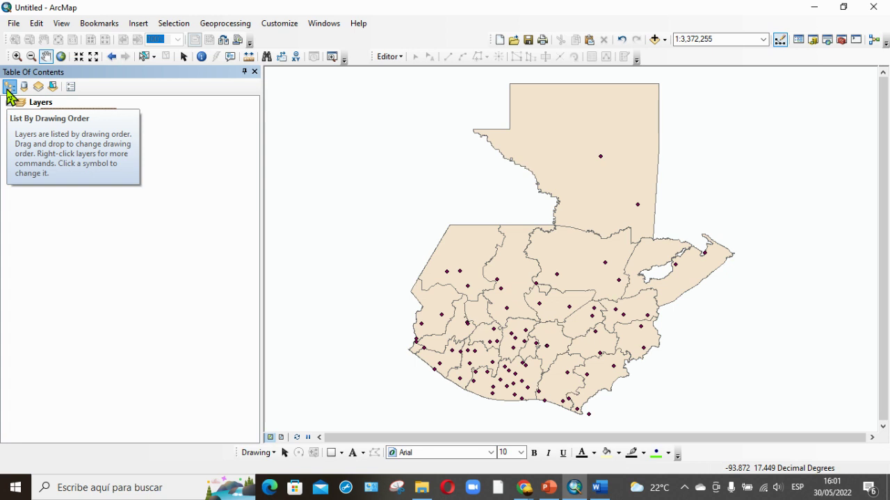
Start exporting all features of the TEMP MIN.csv Events layer with its source coordinate system and browse for an output location
{"action": "right_click", "coordinate": [67, 118]}
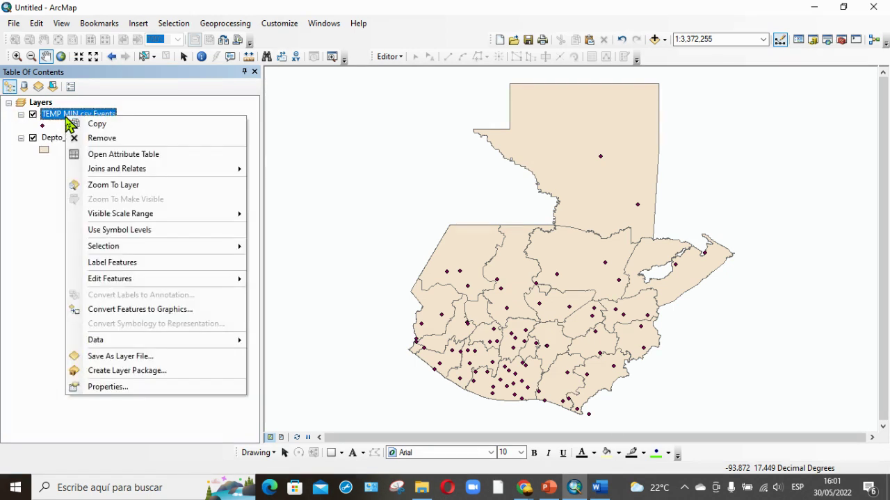
{"action": "mouse_move", "coordinate": [125, 342]}
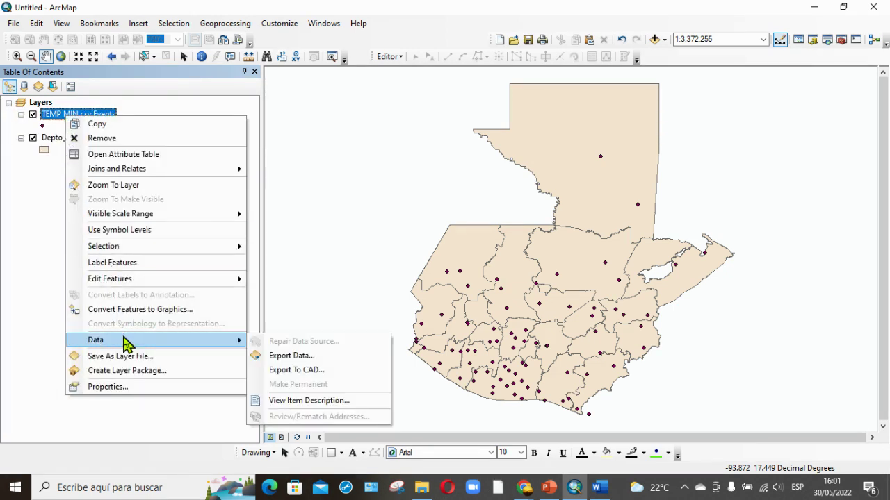
{"action": "left_click", "coordinate": [285, 357]}
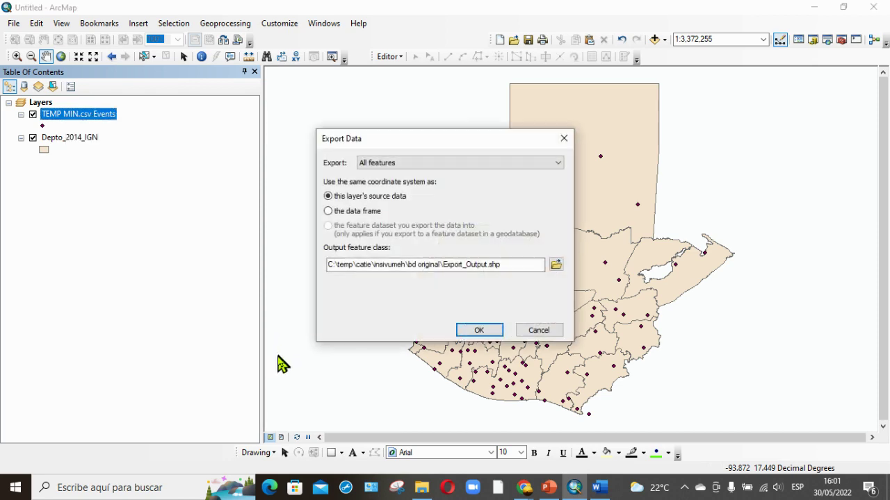
{"action": "left_click", "coordinate": [556, 265]}
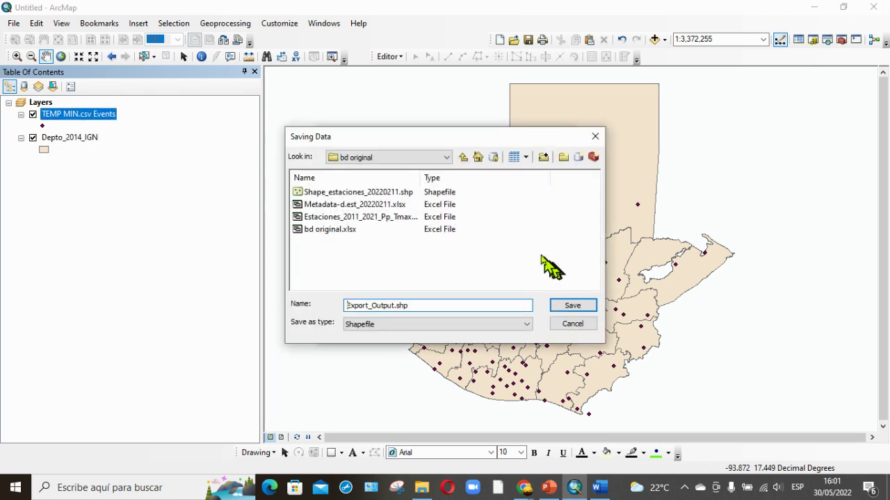
Browse to D:\taller\vector as a possible output folder and look through its shapefiles
{"action": "left_click", "coordinate": [463, 157]}
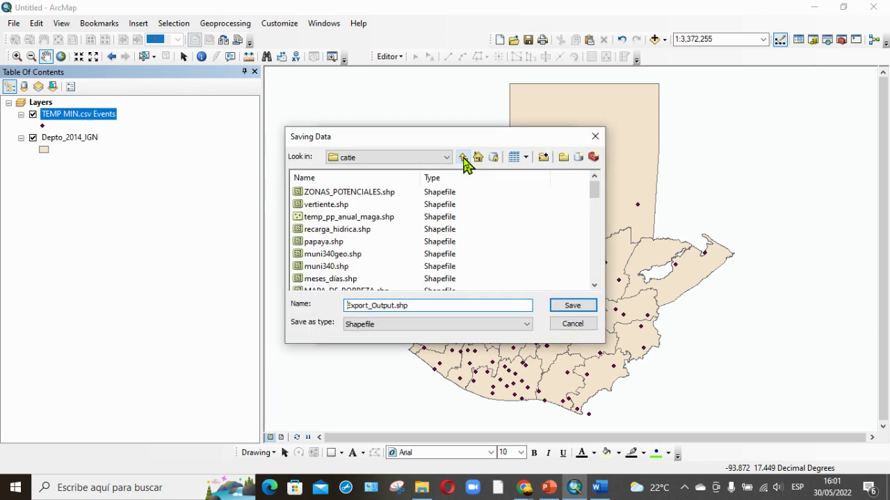
{"action": "left_click", "coordinate": [447, 157]}
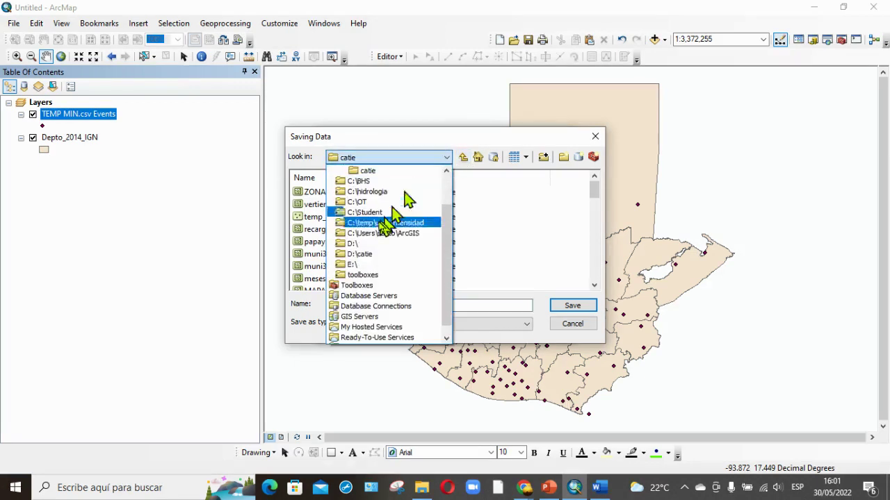
{"action": "left_click", "coordinate": [358, 244]}
{"action": "scroll", "coordinate": [352, 263], "scroll_direction": "down", "scroll_amount": 1}
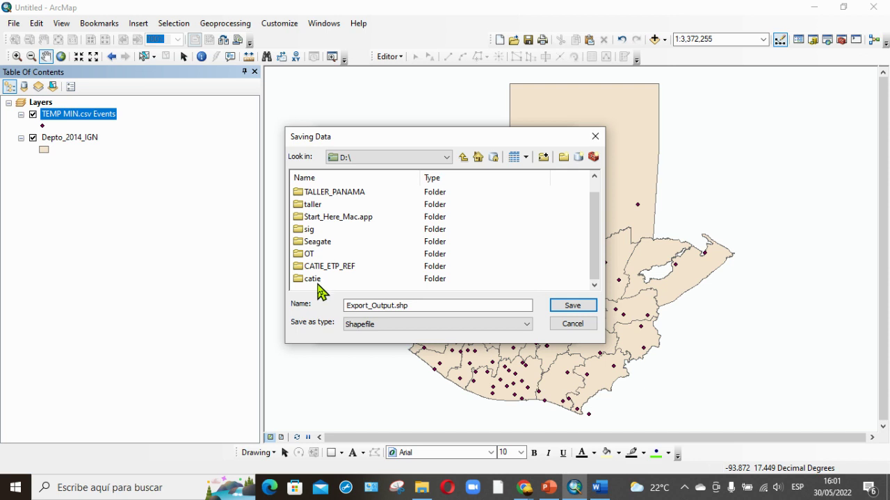
{"action": "double_click", "coordinate": [310, 204]}
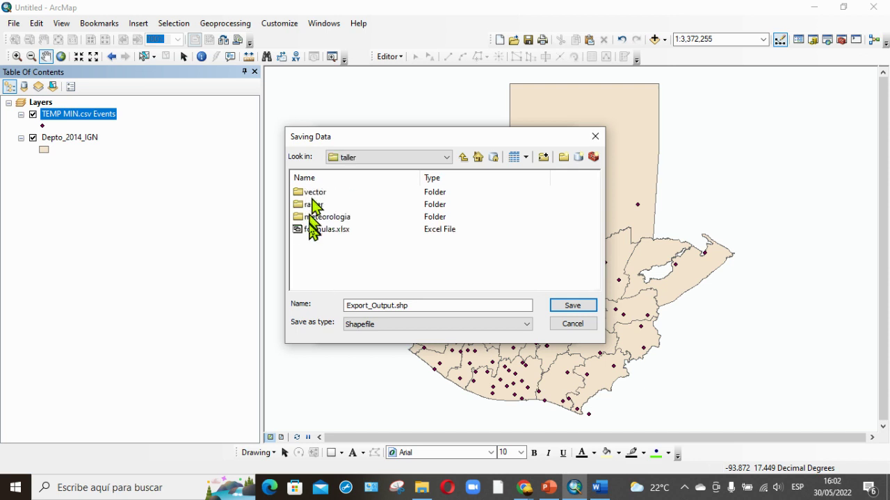
{"action": "double_click", "coordinate": [312, 194]}
{"action": "scroll", "coordinate": [376, 249], "scroll_direction": "down", "scroll_amount": 3}
{"action": "scroll", "coordinate": [387, 255], "scroll_direction": "up", "scroll_amount": 2}
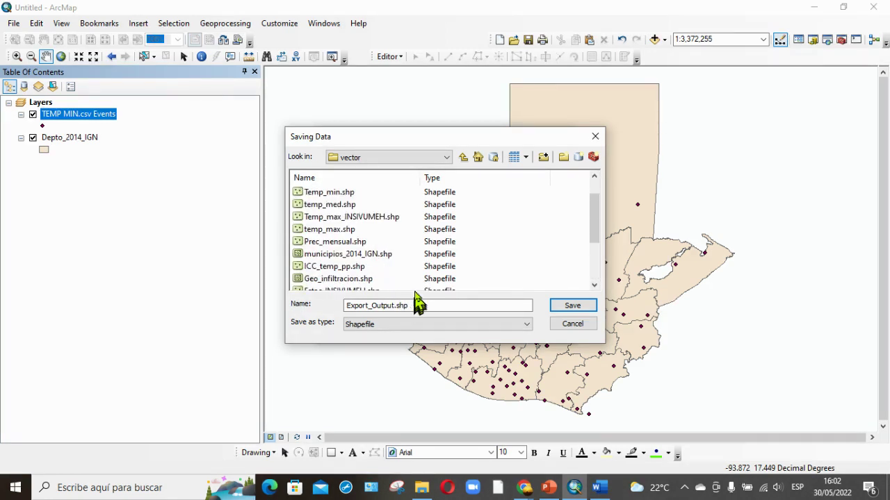
{"action": "left_click", "coordinate": [463, 159]}
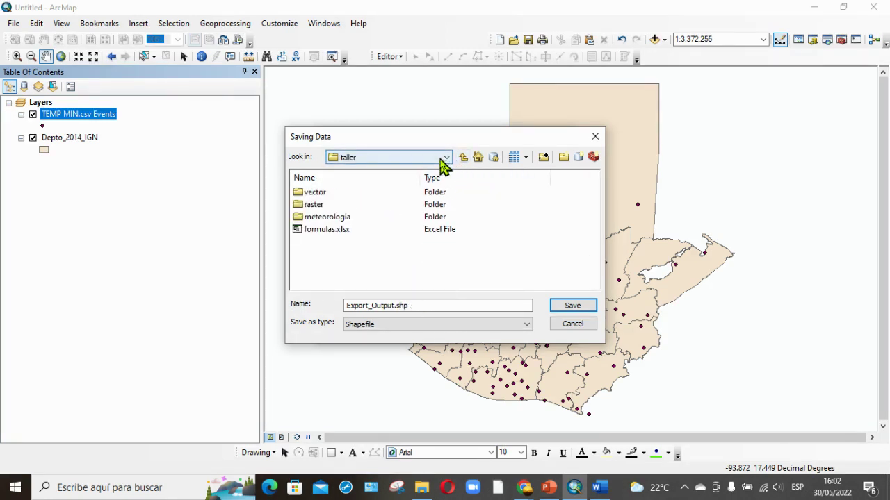
Export the station points as a shapefile named temp_min in C:\temp and add it to the map as a layer
{"action": "left_click", "coordinate": [441, 160]}
{"action": "scroll", "coordinate": [368, 202], "scroll_direction": "up", "scroll_amount": 2}
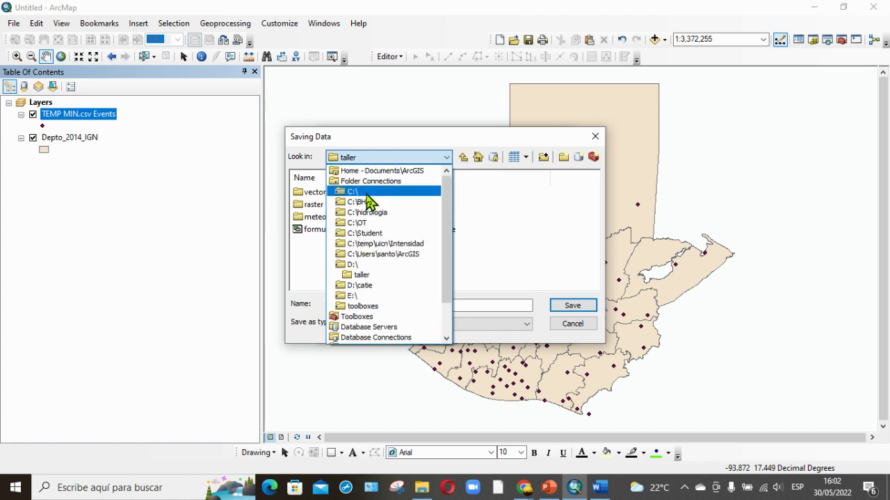
{"action": "left_click", "coordinate": [366, 194]}
{"action": "scroll", "coordinate": [371, 278], "scroll_direction": "down", "scroll_amount": 8}
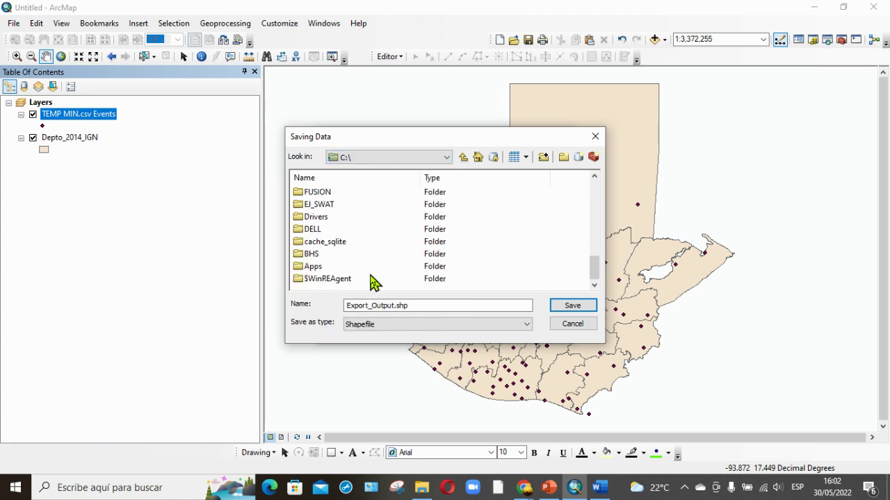
{"action": "scroll", "coordinate": [329, 270], "scroll_direction": "up", "scroll_amount": 8}
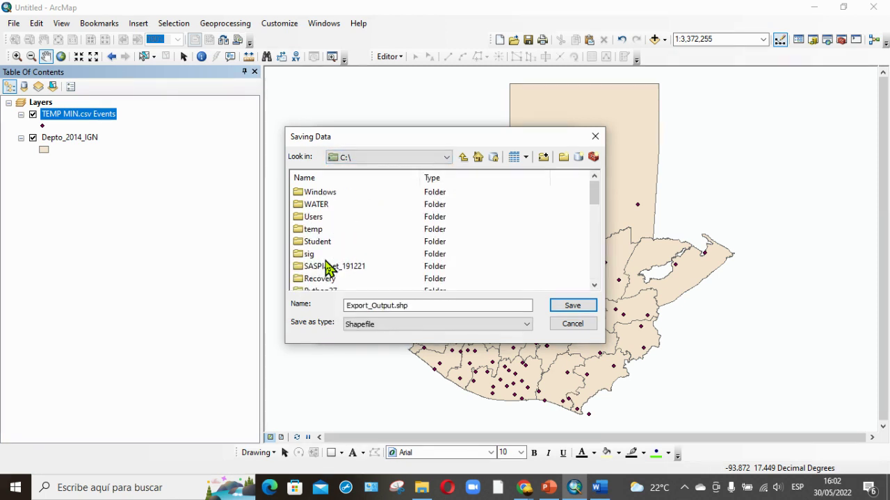
{"action": "double_click", "coordinate": [316, 230]}
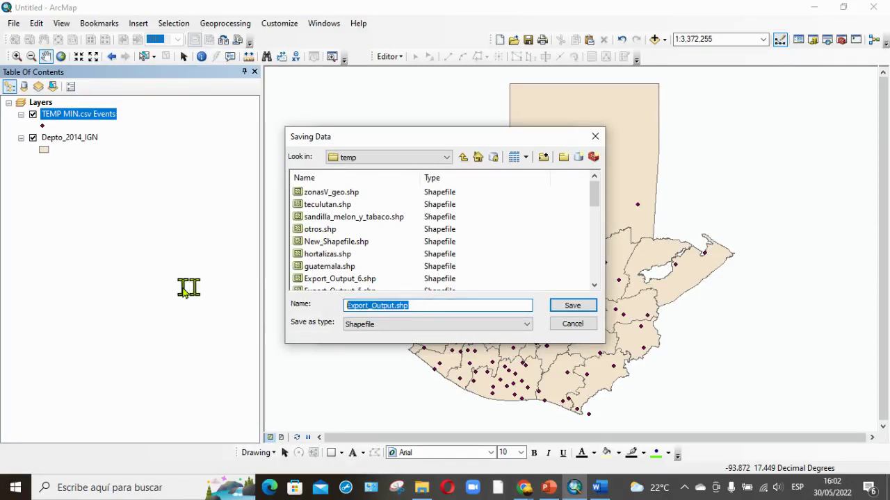
{"action": "type", "text": "temp_min"}
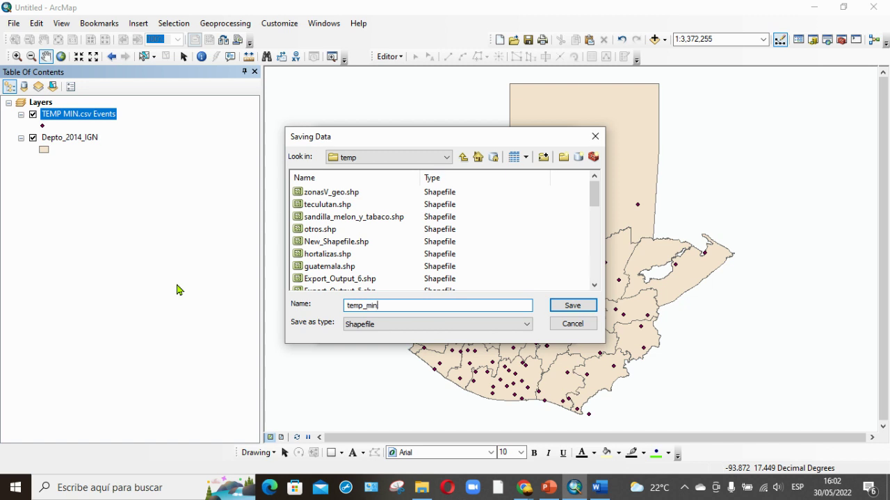
{"action": "key", "text": "Return"}
{"action": "key", "text": "Return"}
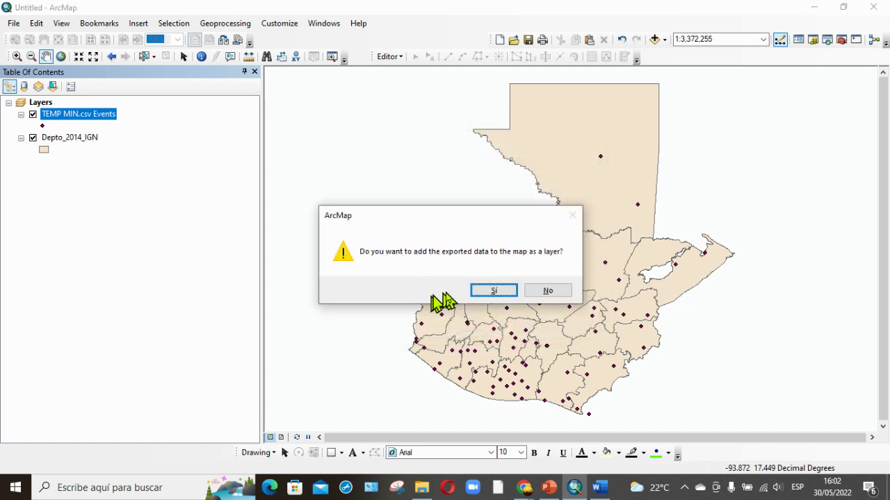
{"action": "left_click", "coordinate": [488, 291]}
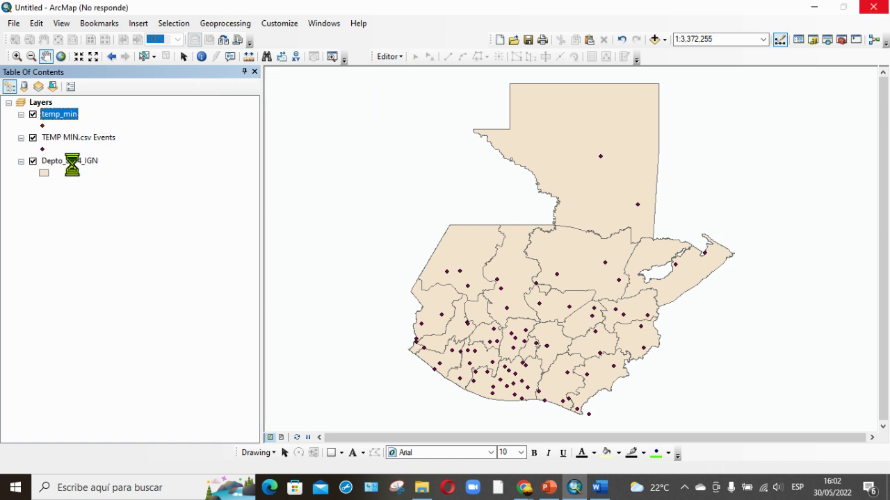
Remove the TEMP MIN.csv Events layer from the map and select the temp_min layer
{"action": "right_click", "coordinate": [78, 139]}
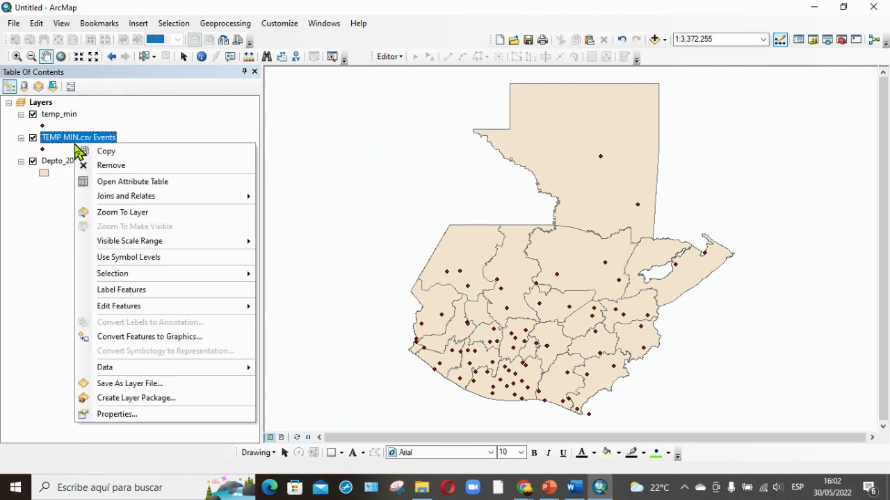
{"action": "left_click", "coordinate": [85, 165]}
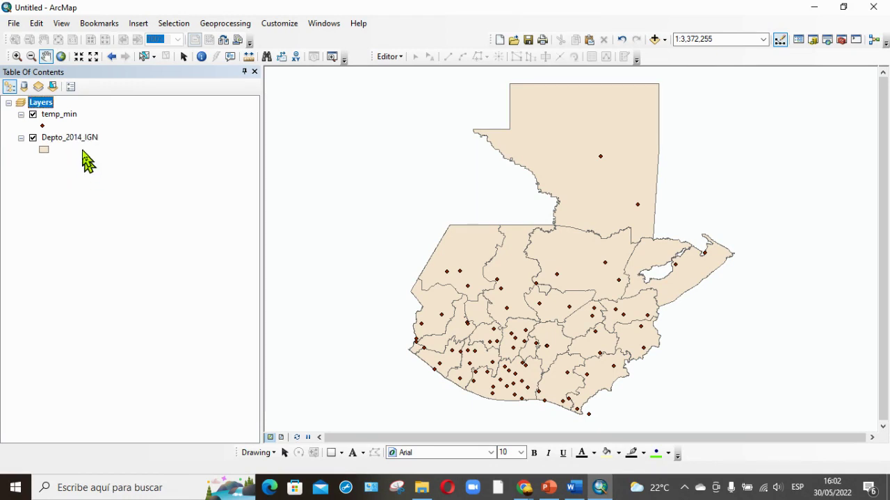
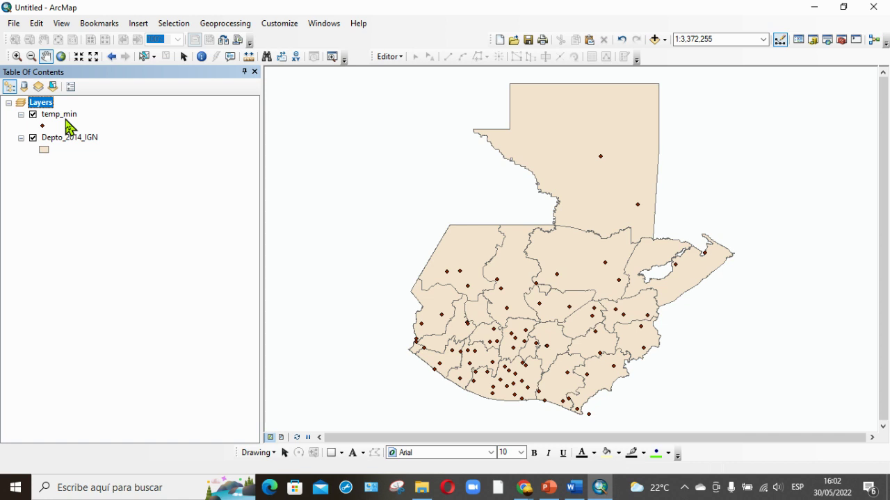
{"action": "left_click", "coordinate": [57, 114]}
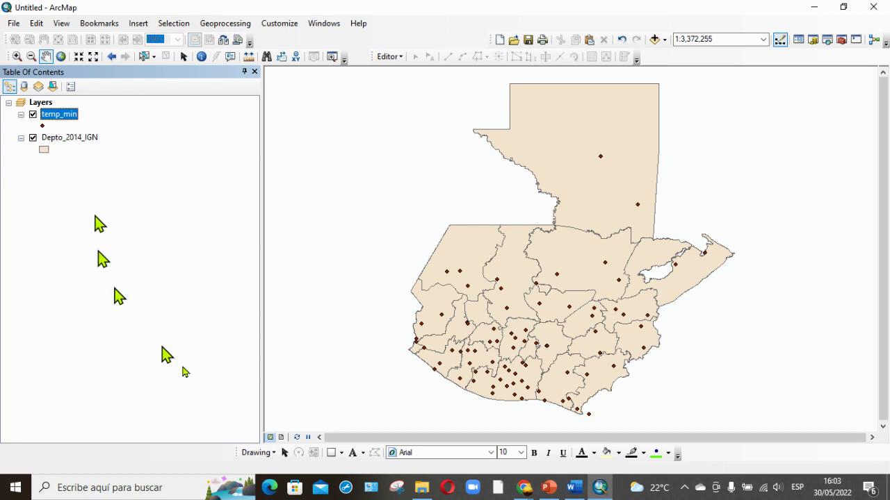
Switch to File Explorer and open the PP ACUM workbook from the INSIVUMEH folder in Excel
{"action": "left_click", "coordinate": [422, 488]}
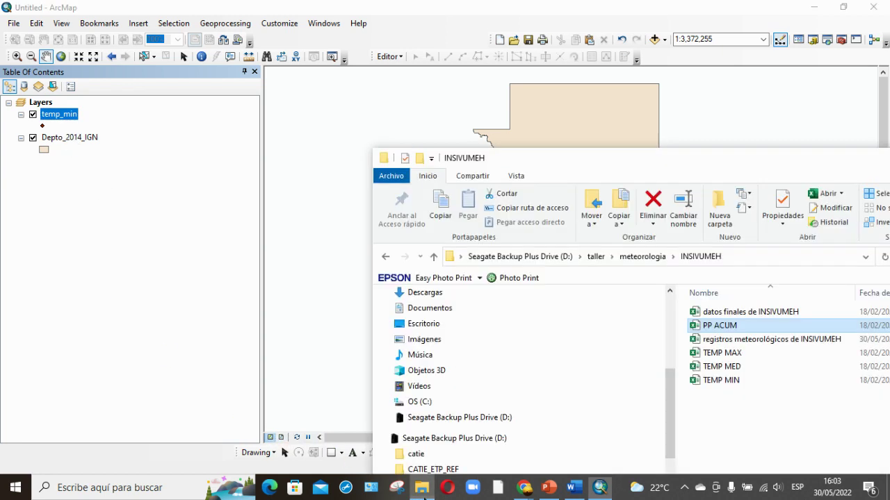
{"action": "left_click", "coordinate": [710, 434]}
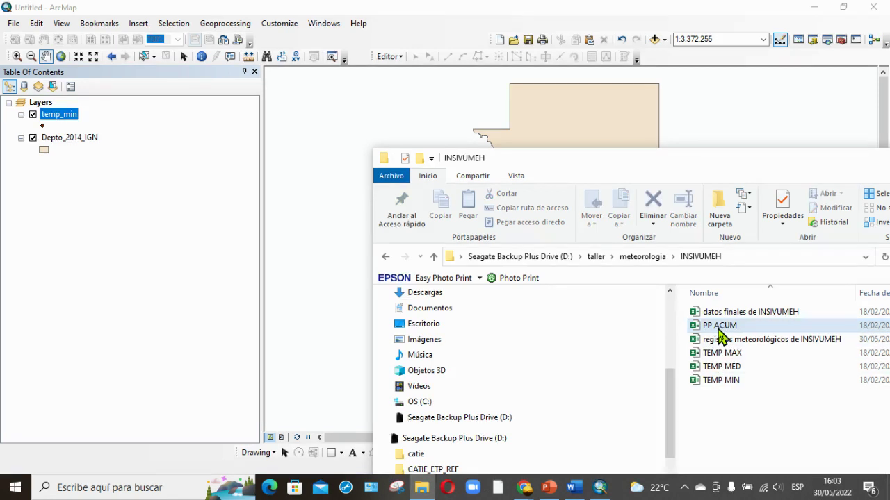
{"action": "double_click", "coordinate": [719, 327]}
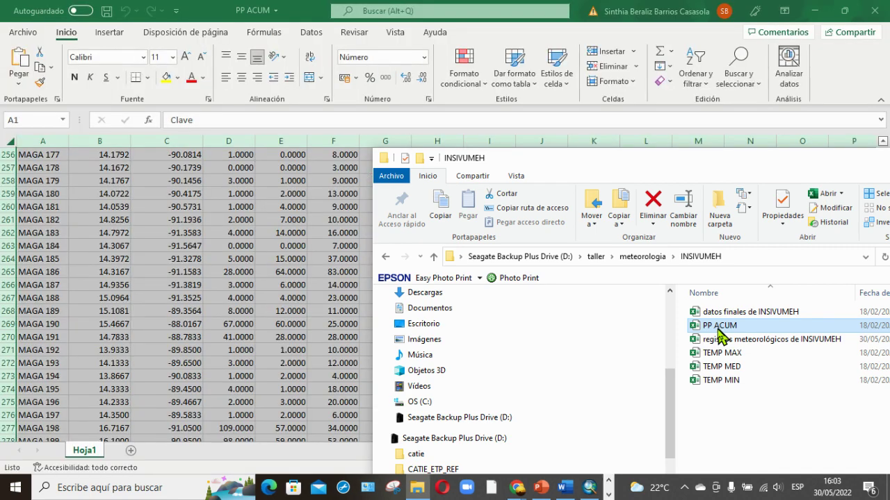
{"action": "left_click", "coordinate": [167, 285]}
Save PP ACUM as a comma-delimited CSV in the AddIns folder, replacing the existing file, and close the workbook
{"action": "left_click", "coordinate": [23, 35]}
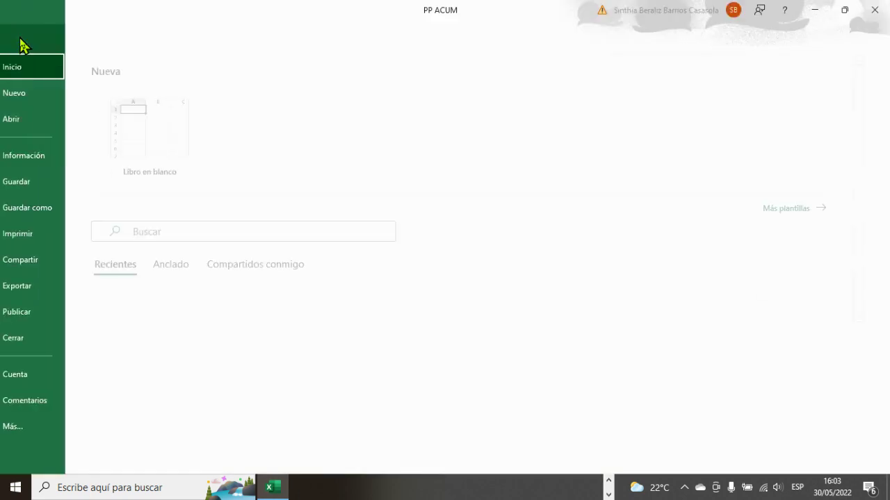
{"action": "left_click", "coordinate": [78, 216]}
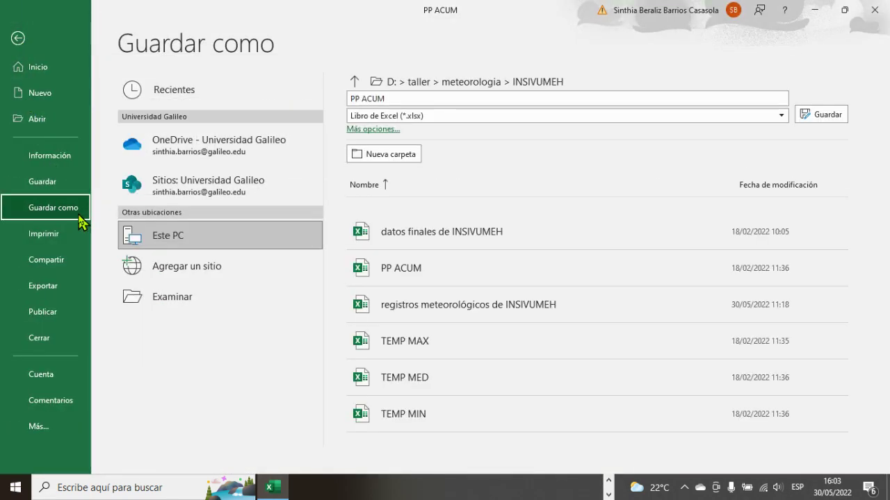
{"action": "left_click", "coordinate": [211, 308]}
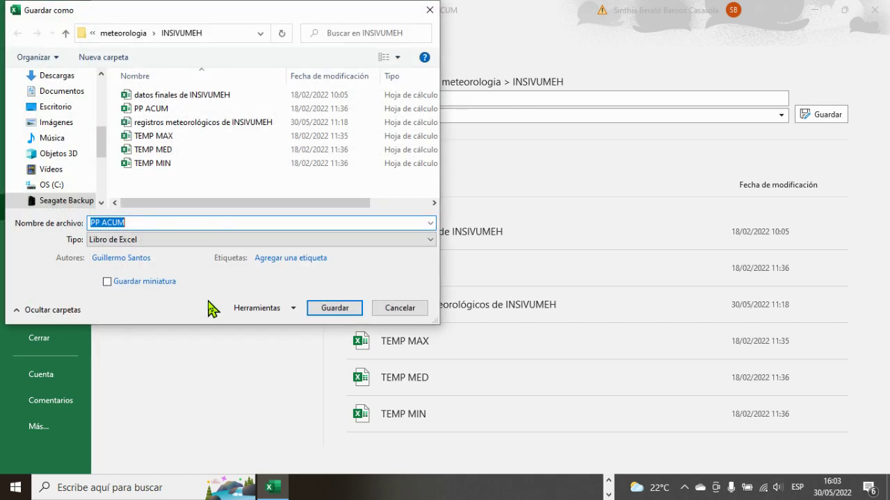
{"action": "left_click", "coordinate": [185, 242]}
{"action": "left_click", "coordinate": [183, 234]}
{"action": "left_click", "coordinate": [185, 241]}
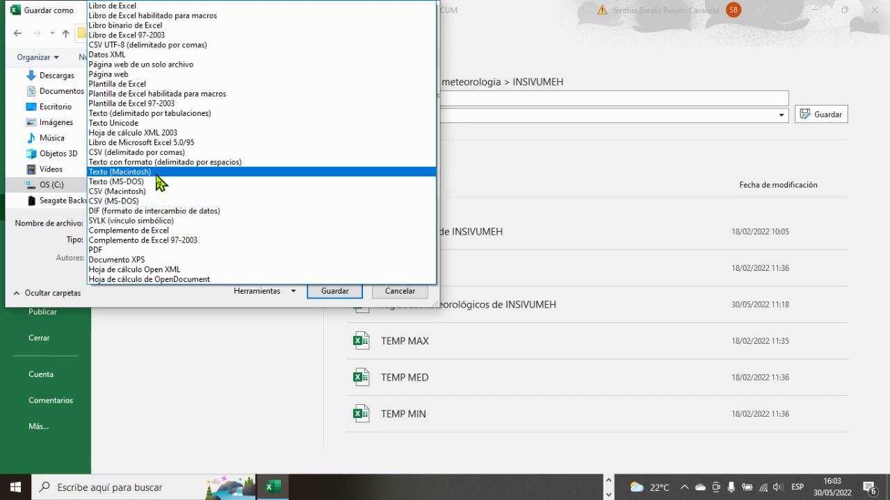
{"action": "left_click", "coordinate": [159, 152]}
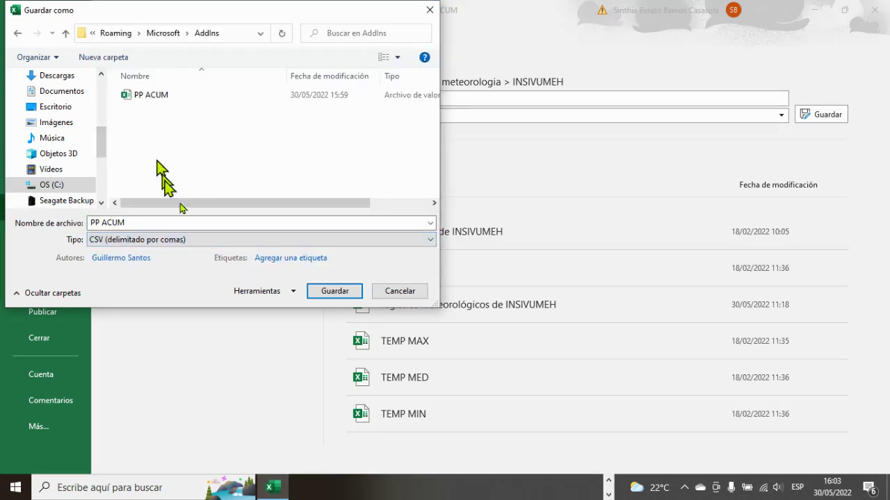
{"action": "left_click", "coordinate": [325, 292]}
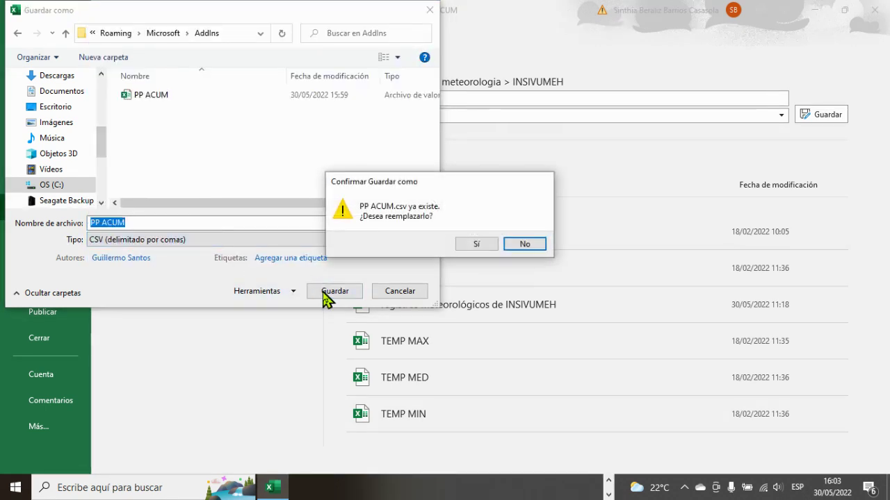
{"action": "left_click", "coordinate": [479, 242]}
{"action": "left_click", "coordinate": [479, 242]}
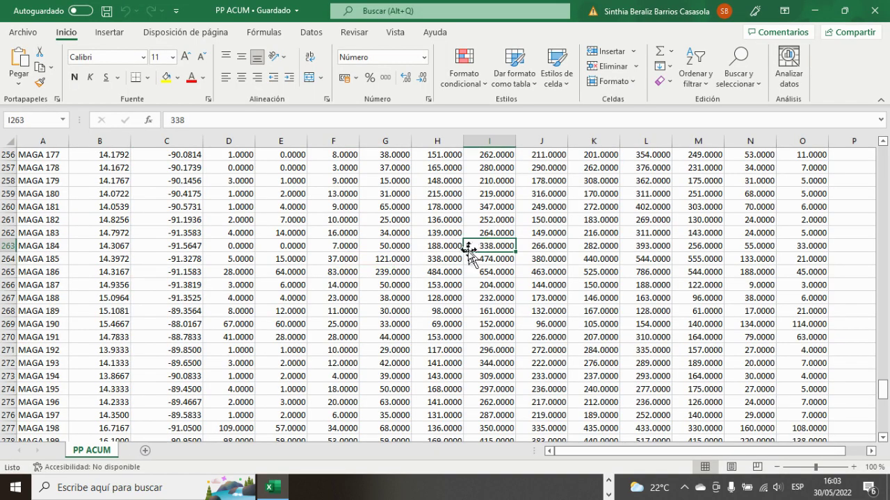
{"action": "left_click", "coordinate": [877, 15]}
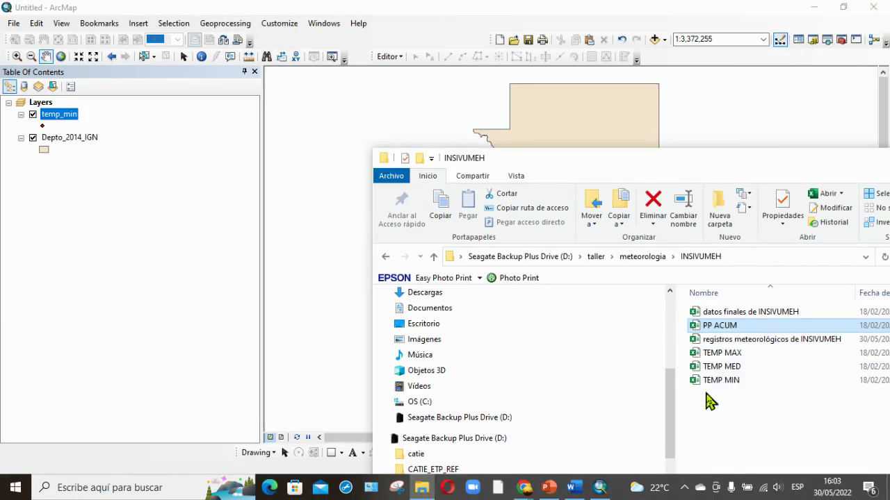
Try to add the PP ACUM workbook from the INSIVUMEH folder directly to the ArcMap layers
{"action": "left_click", "coordinate": [738, 425]}
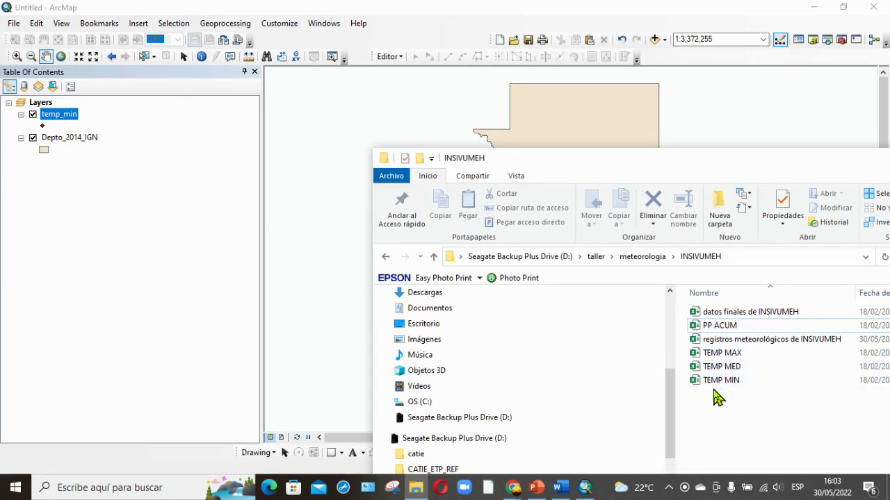
{"action": "left_click_drag", "start_coordinate": [720, 327], "coordinate": [111, 134]}
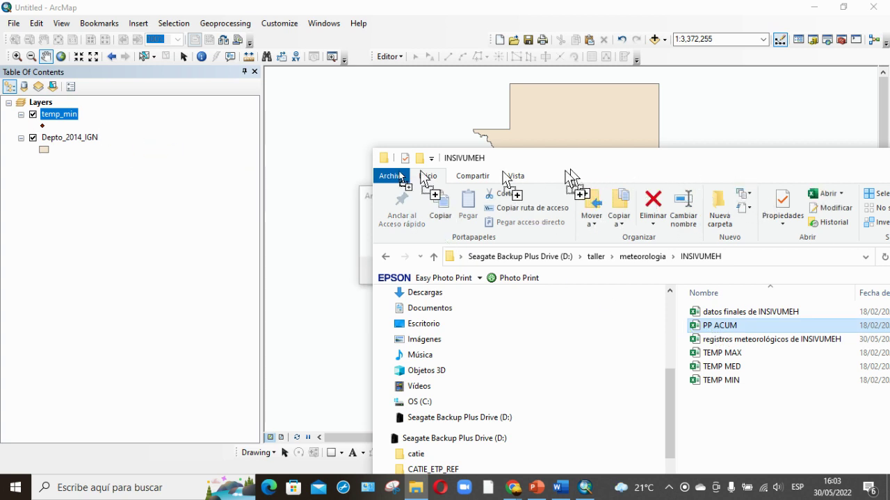
{"action": "left_click", "coordinate": [360, 221]}
{"action": "left_click", "coordinate": [491, 270]}
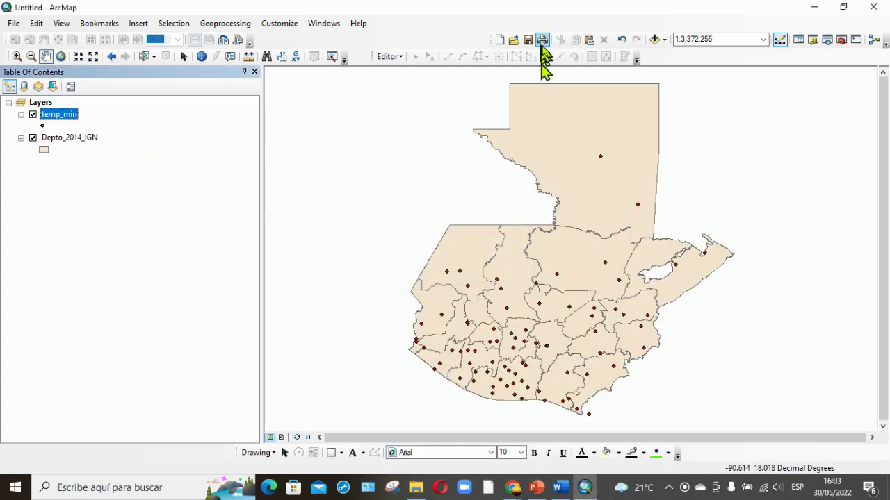
Check the csv folder and the available file type filters for data to add to the map
{"action": "left_click", "coordinate": [654, 39]}
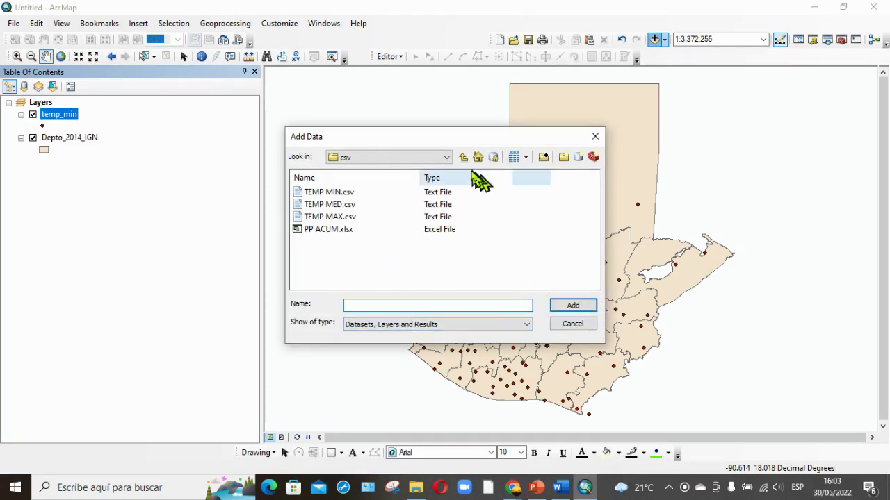
{"action": "left_click", "coordinate": [506, 324]}
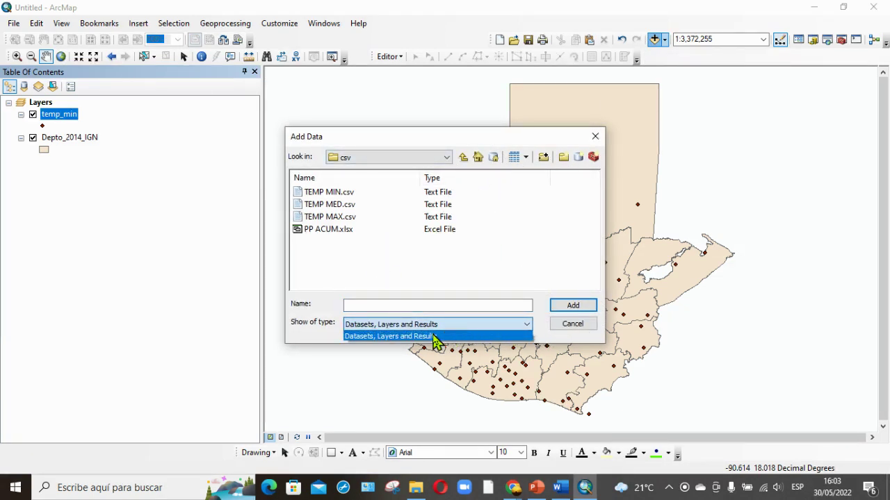
{"action": "left_click", "coordinate": [433, 338]}
{"action": "left_click", "coordinate": [572, 324]}
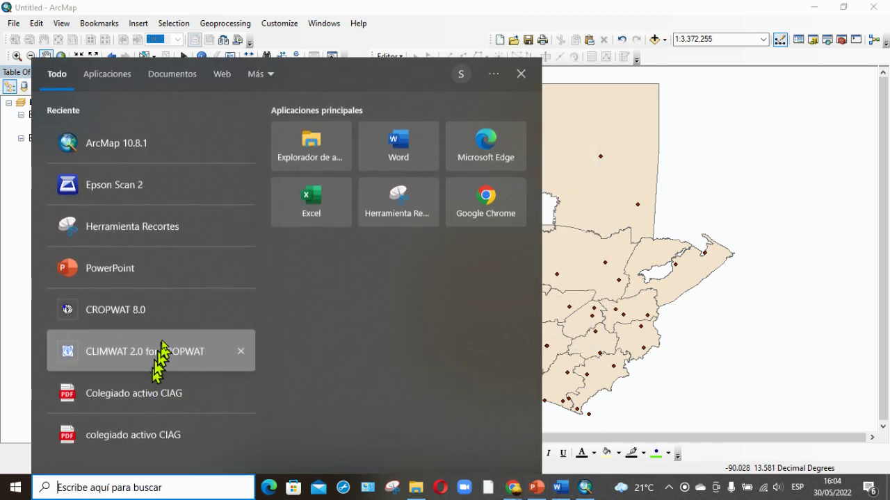
Switch to Excel and open the recent PP ACUM CSV file stored in the AddIns folder
{"action": "left_click", "coordinate": [66, 485]}
{"action": "left_click", "coordinate": [312, 196]}
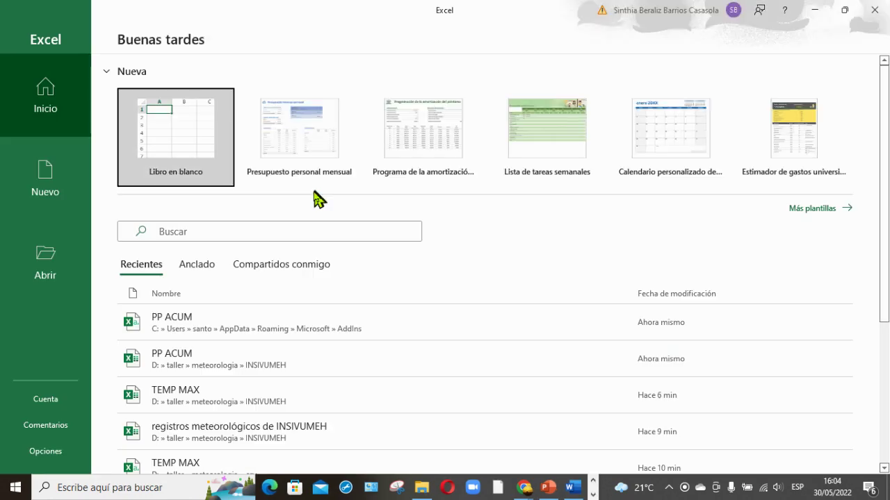
{"action": "left_click", "coordinate": [194, 332]}
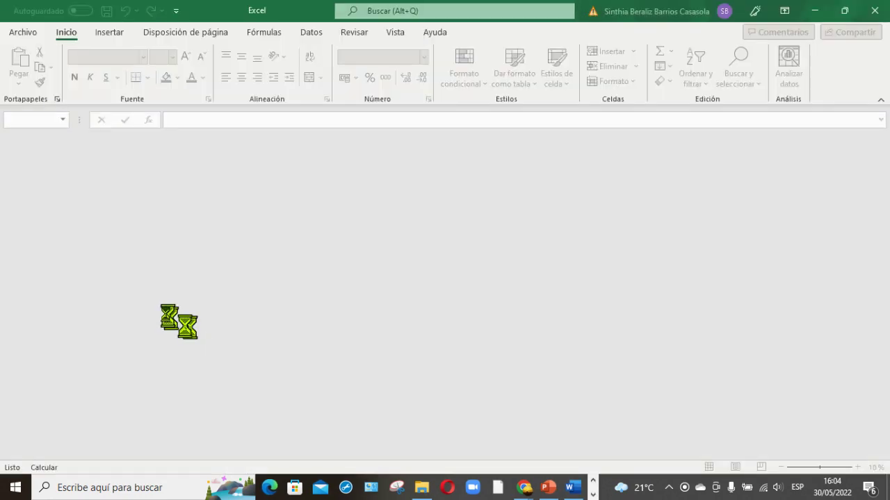
Save a comma-delimited CSV copy named PP ACUMF in the AddIns folder and close Excel
{"action": "left_click", "coordinate": [23, 32]}
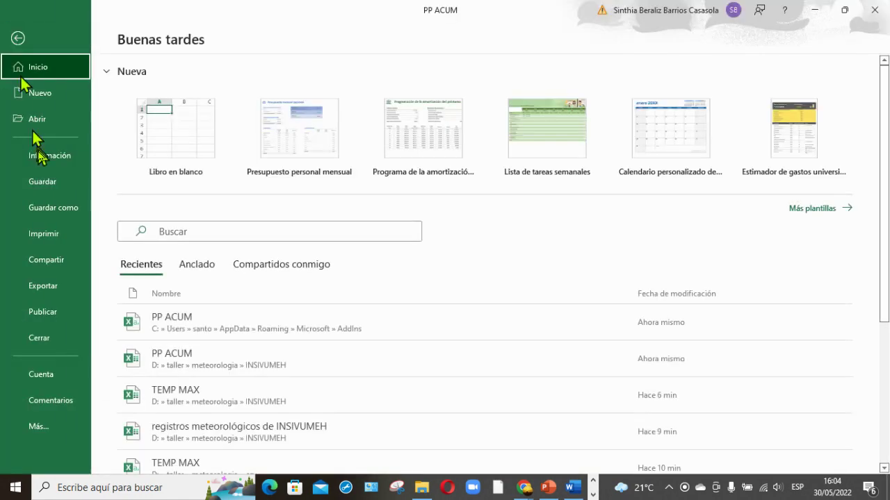
{"action": "left_click", "coordinate": [43, 207]}
{"action": "left_click", "coordinate": [174, 301]}
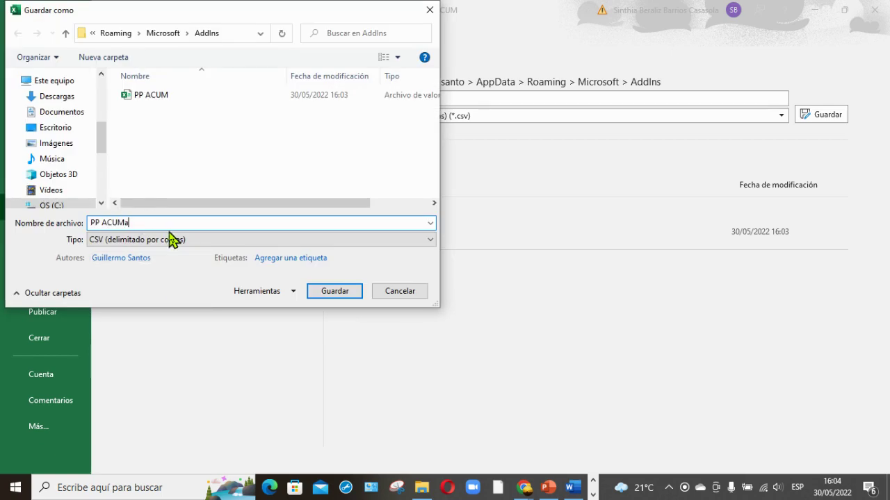
{"action": "key", "text": "BackSpace"}
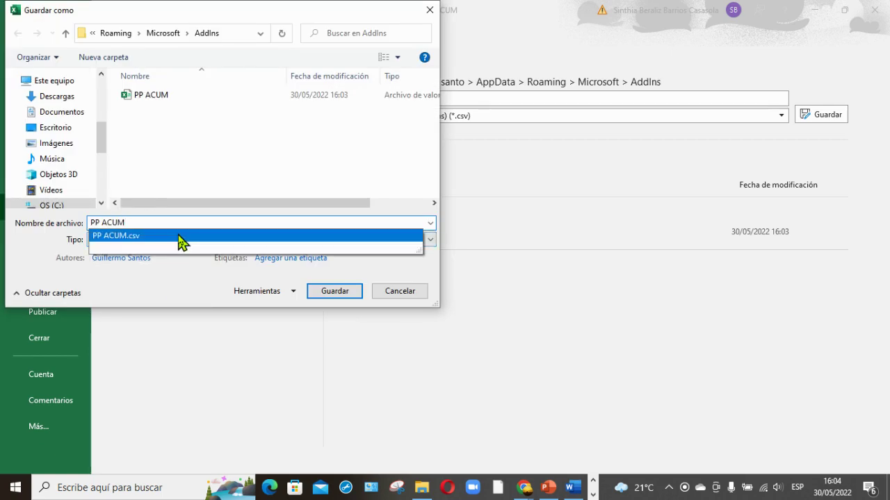
{"action": "type", "text": "F"}
{"action": "left_click", "coordinate": [333, 296]}
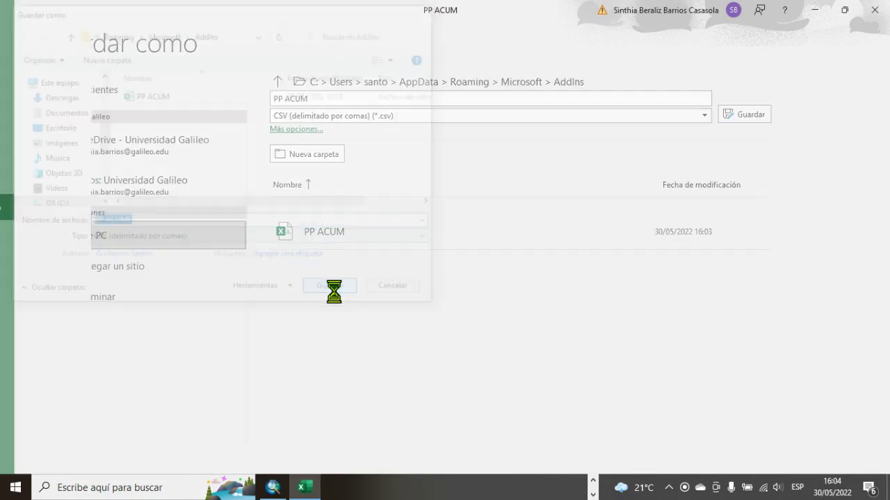
{"action": "left_click", "coordinate": [874, 10]}
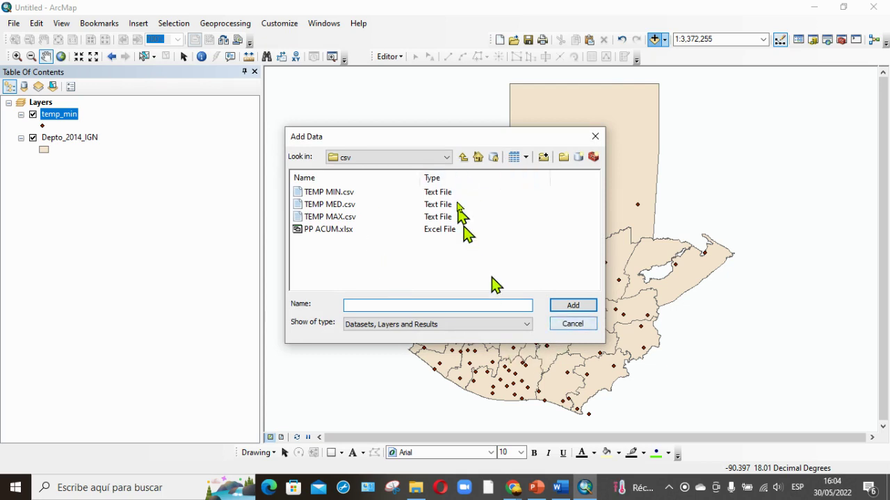
Look through the meteorologia folder and its csv subfolder for the new CSV, then leave without adding data
{"action": "left_click", "coordinate": [447, 158]}
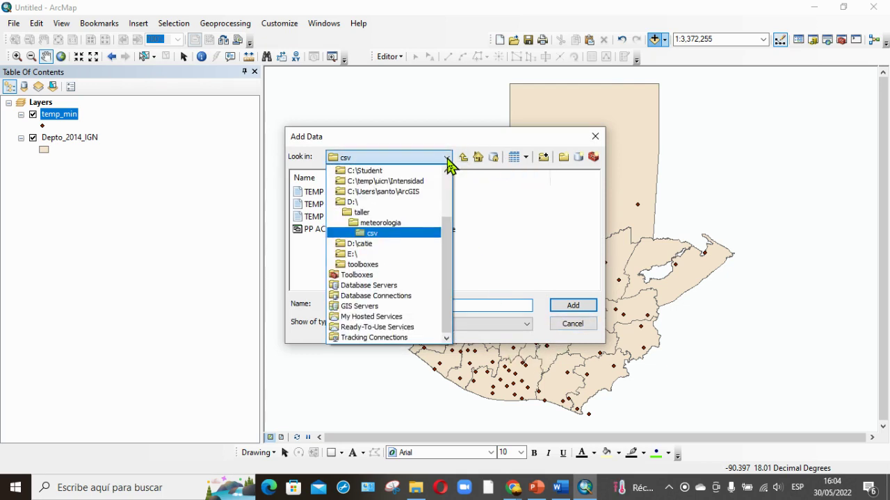
{"action": "left_click", "coordinate": [382, 223]}
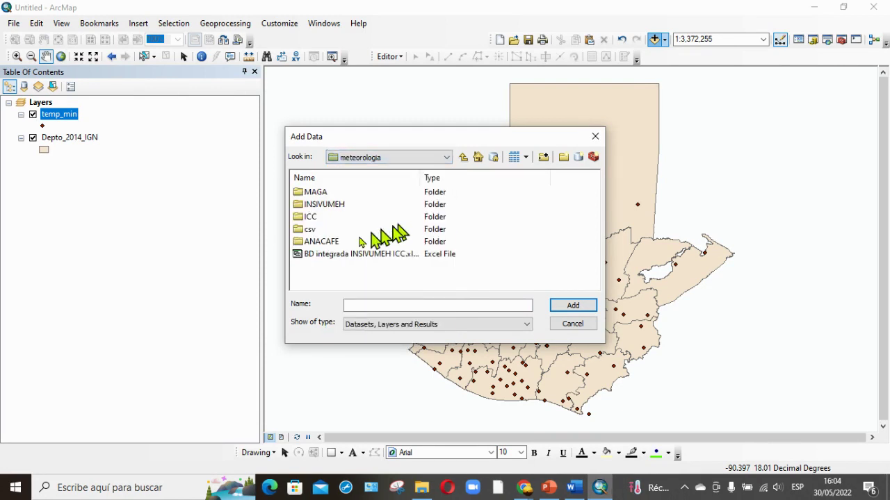
{"action": "double_click", "coordinate": [309, 230]}
{"action": "left_click", "coordinate": [573, 323]}
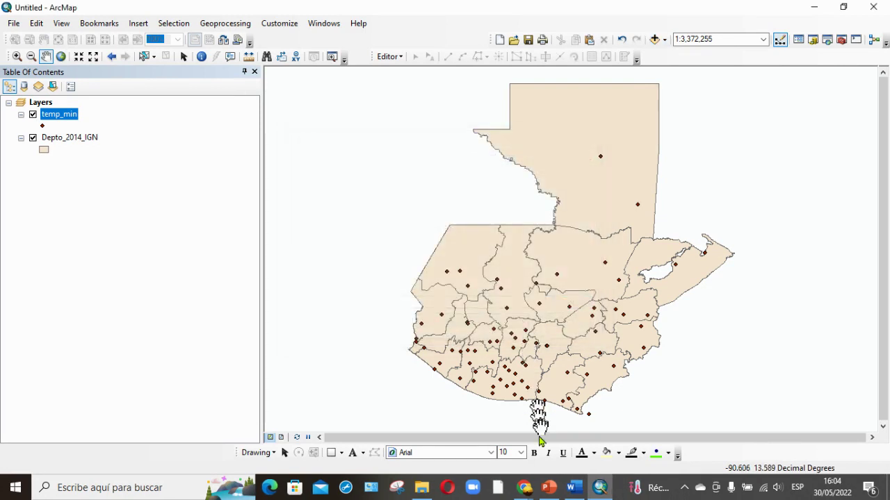
Switch to Excel and reopen the recent PP ACUMF CSV file
{"action": "left_click", "coordinate": [117, 489]}
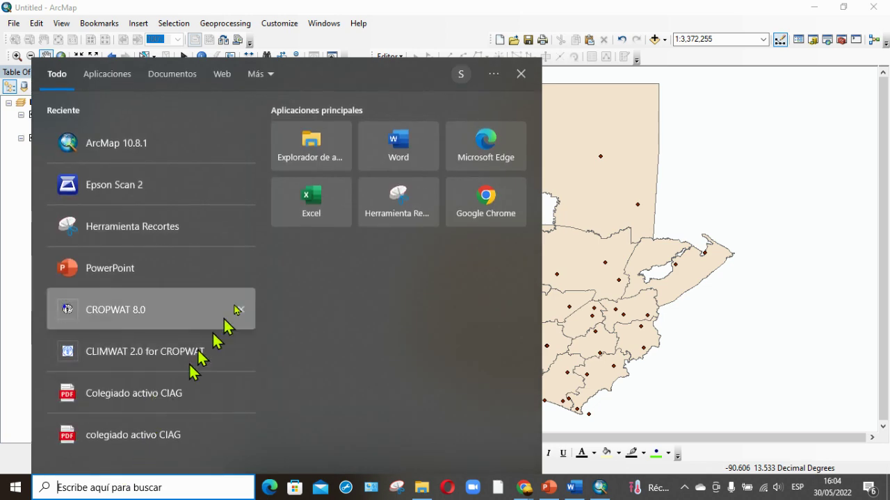
{"action": "left_click", "coordinate": [330, 201]}
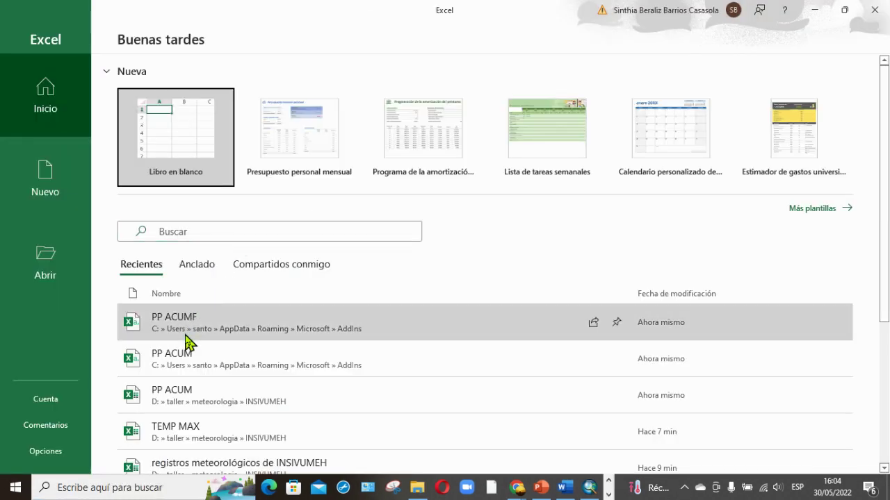
{"action": "left_click", "coordinate": [185, 333]}
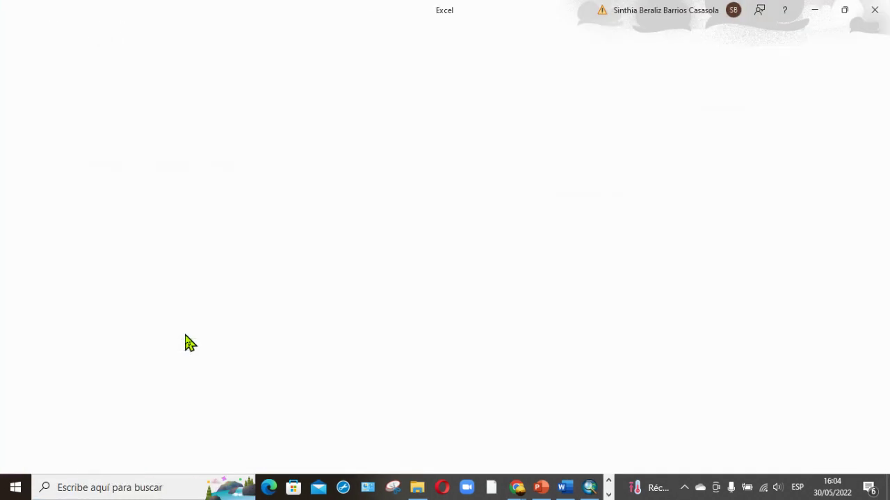
Save PP ACUMF as a comma-delimited CSV in the taller\meteorologia\csv folder and close Excel
{"action": "left_click", "coordinate": [22, 31]}
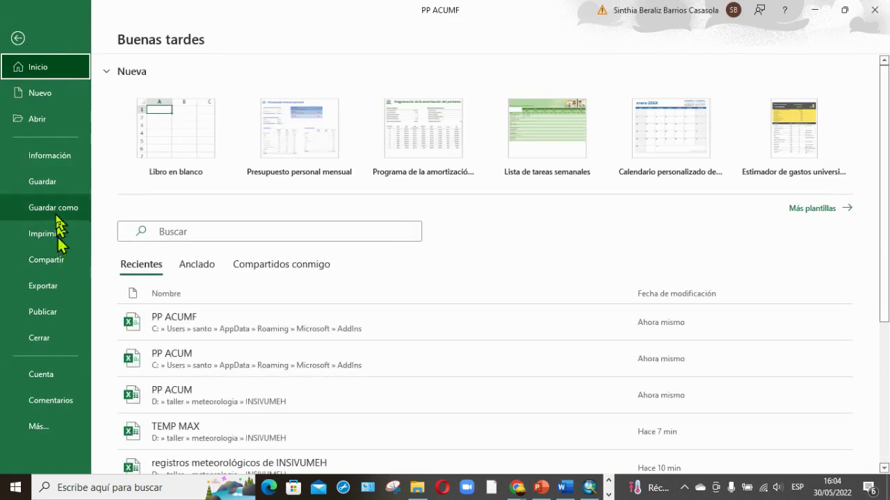
{"action": "left_click", "coordinate": [56, 212]}
{"action": "left_click", "coordinate": [197, 299]}
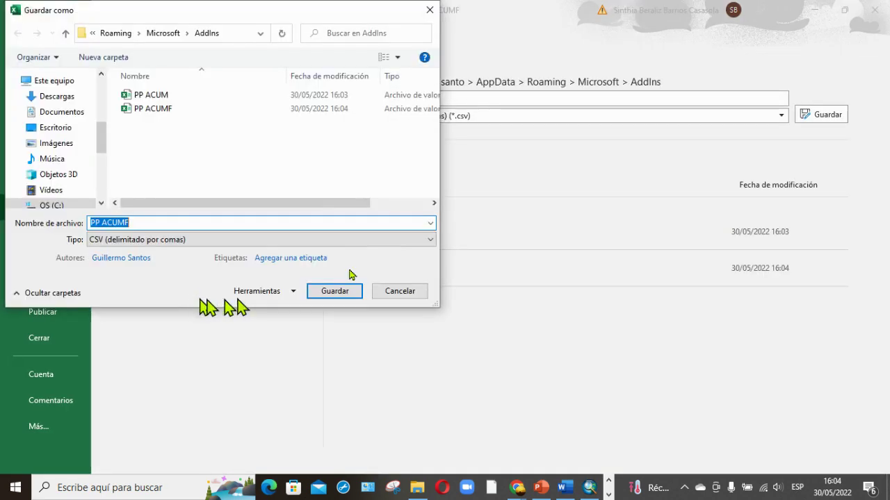
{"action": "left_click", "coordinate": [425, 241]}
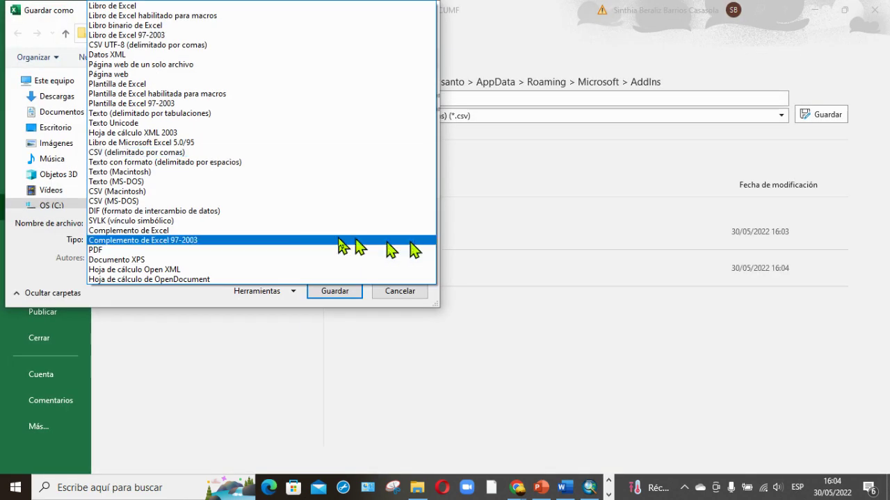
{"action": "left_click", "coordinate": [44, 158]}
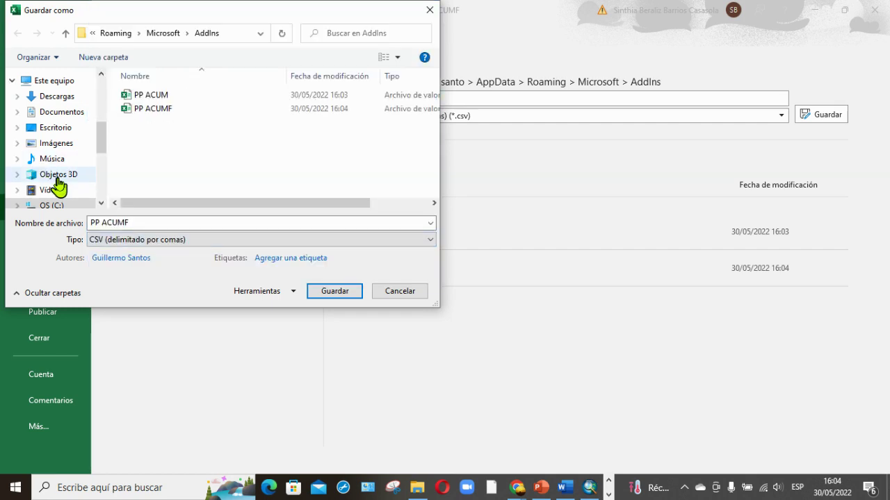
{"action": "scroll", "coordinate": [62, 188], "scroll_direction": "down", "scroll_amount": 1}
{"action": "left_click", "coordinate": [60, 174]}
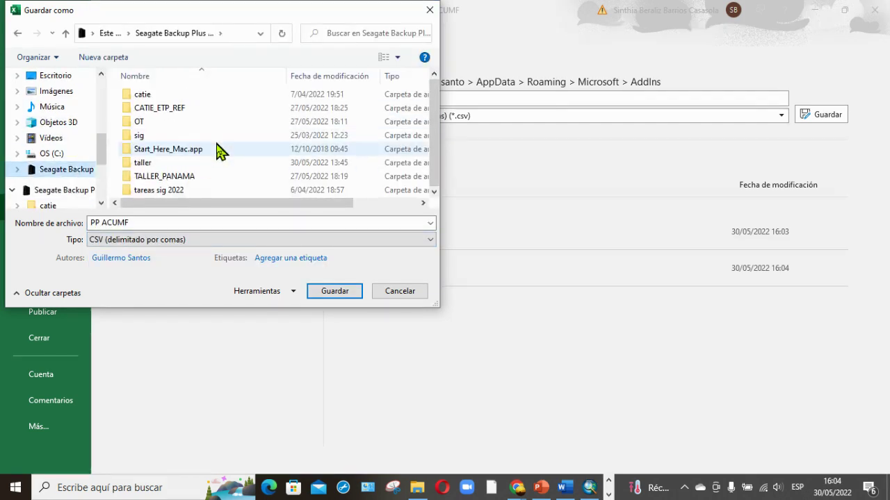
{"action": "double_click", "coordinate": [174, 162]}
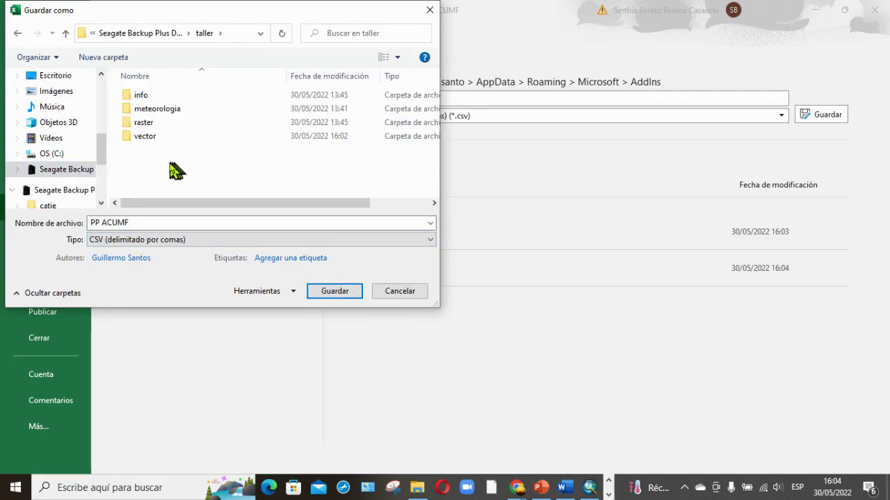
{"action": "double_click", "coordinate": [164, 110]}
{"action": "double_click", "coordinate": [164, 109]}
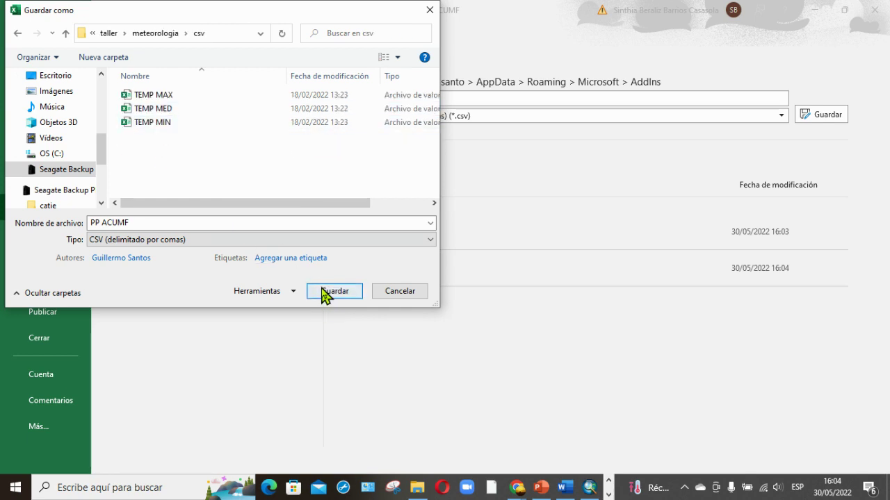
{"action": "left_click", "coordinate": [328, 297]}
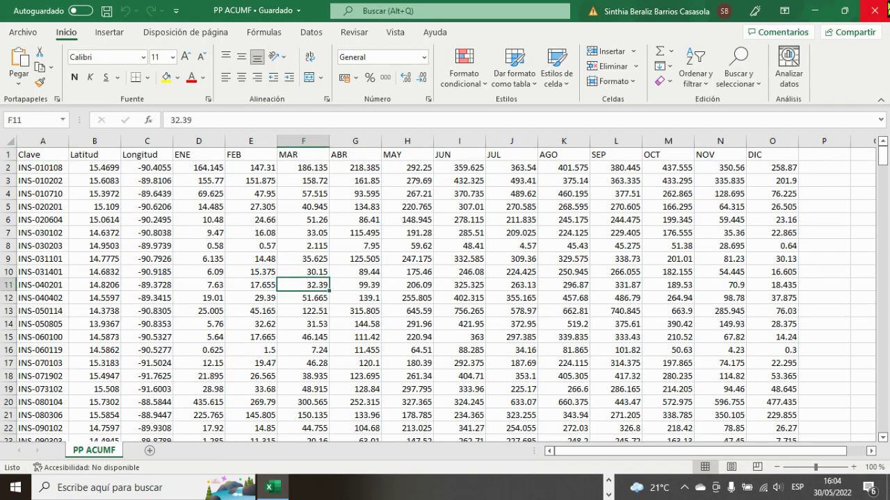
{"action": "left_click", "coordinate": [874, 8]}
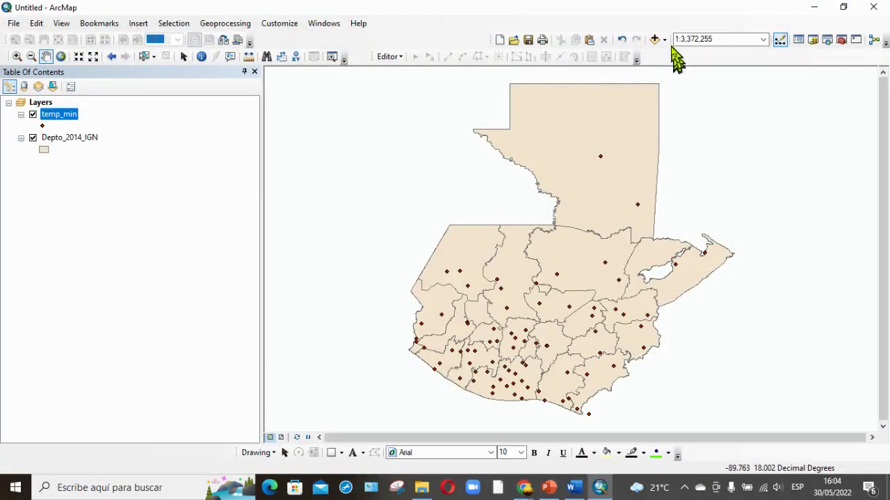
Add PP ACUMF.csv from the csv folder to the ArcMap document
{"action": "left_click", "coordinate": [656, 39]}
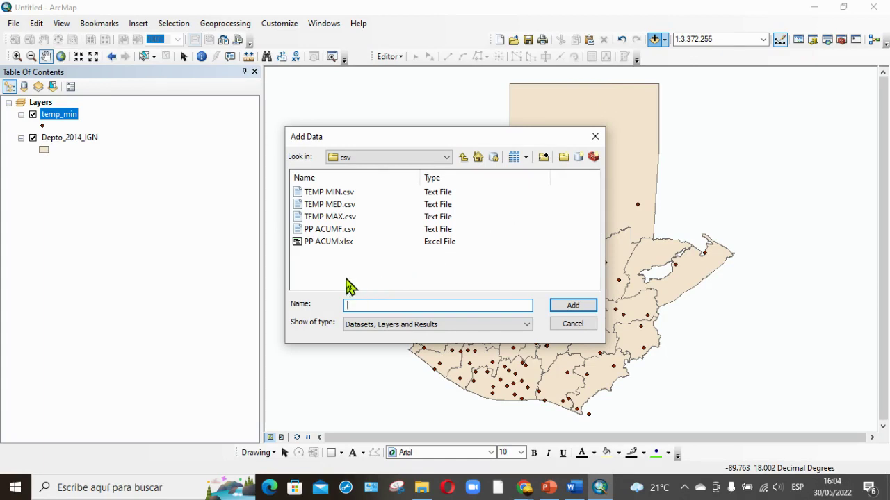
{"action": "left_click", "coordinate": [337, 229]}
{"action": "left_click", "coordinate": [590, 311]}
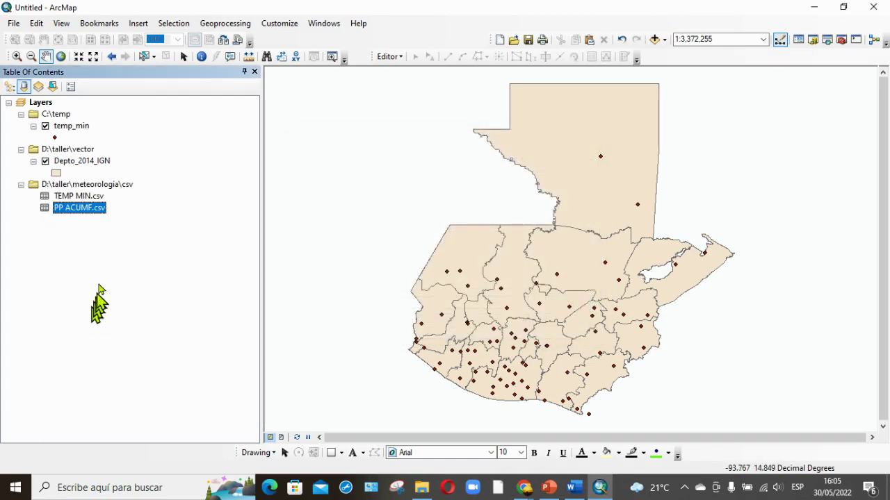
Display the PP ACUMF.csv table as XY points with Longitud as X, Latitud as Y and GCS_WGS_1984 coordinates
{"action": "right_click", "coordinate": [94, 207]}
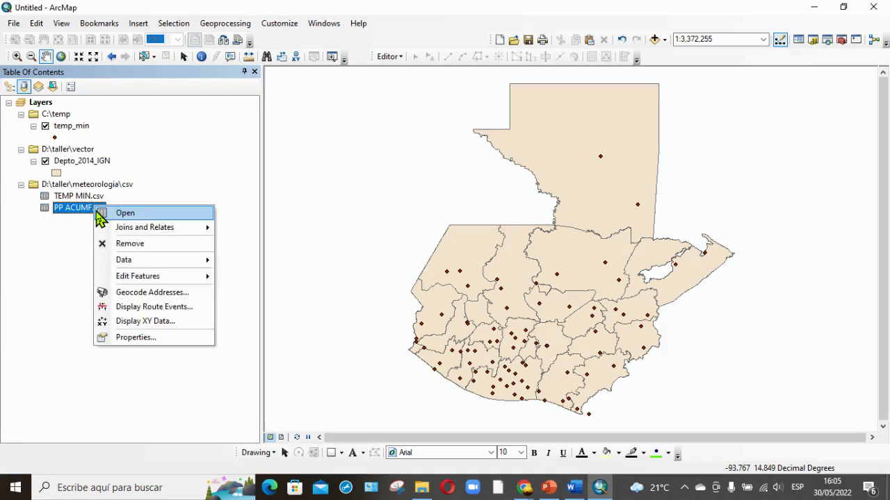
{"action": "left_click", "coordinate": [145, 321]}
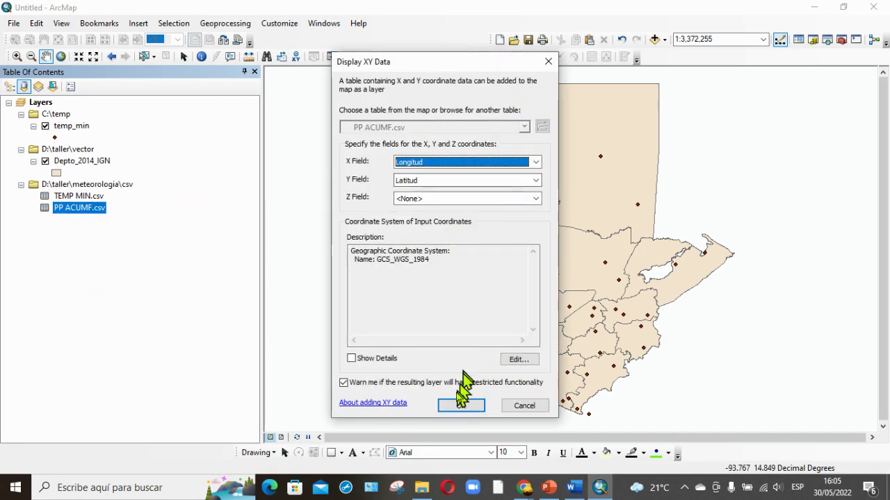
{"action": "left_click", "coordinate": [458, 405]}
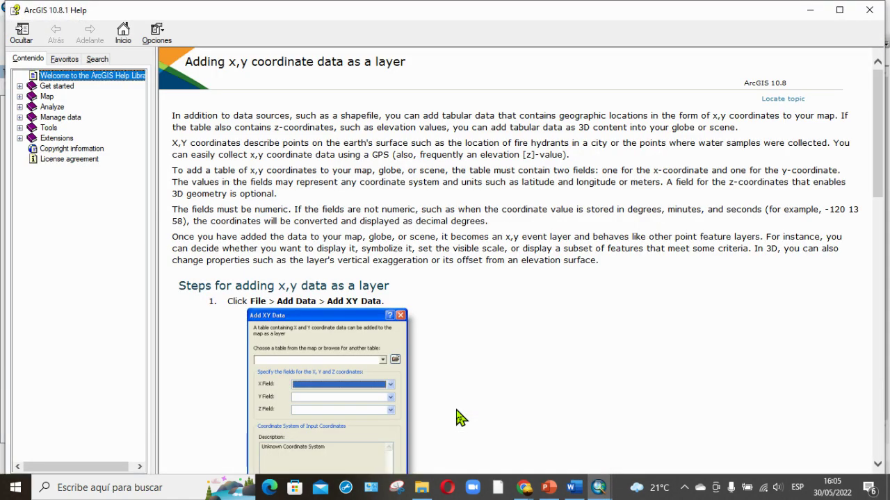
{"action": "left_click", "coordinate": [869, 9]}
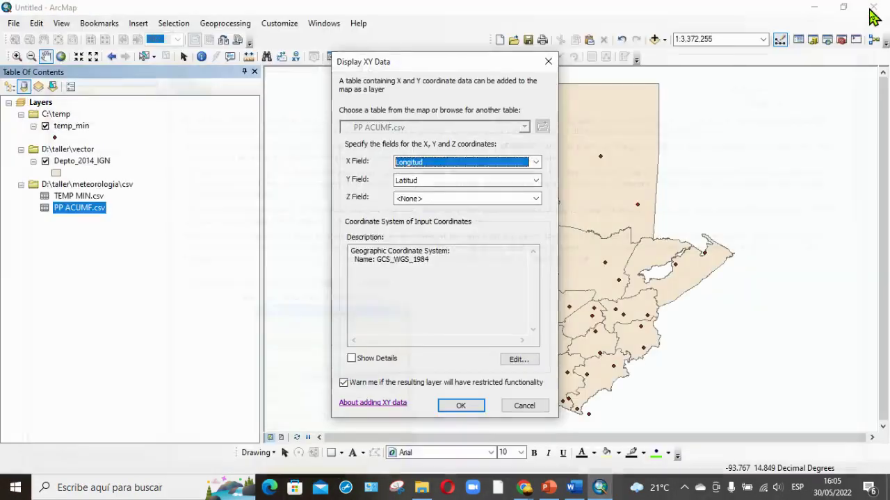
{"action": "left_click", "coordinate": [461, 406]}
{"action": "left_click", "coordinate": [497, 313]}
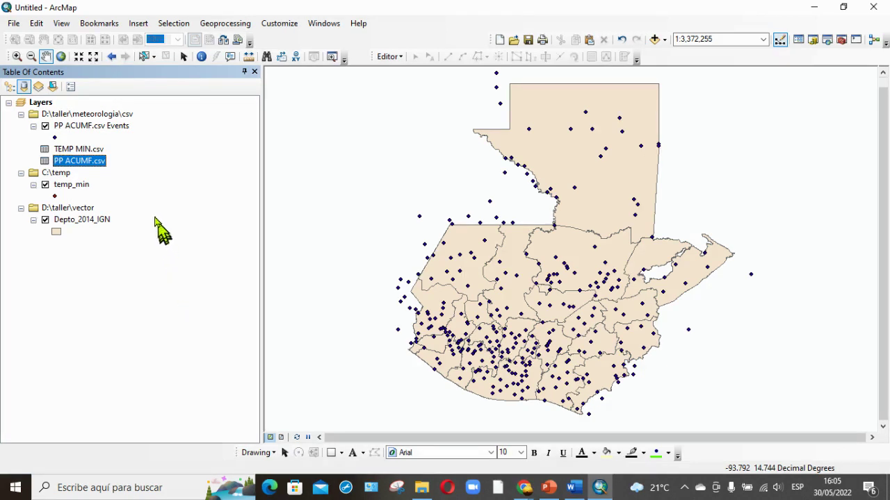
Export all features of the PP ACUMF.csv Events layer to C:\temp as PP_ACUM and add the exported layer to the map
{"action": "right_click", "coordinate": [86, 127]}
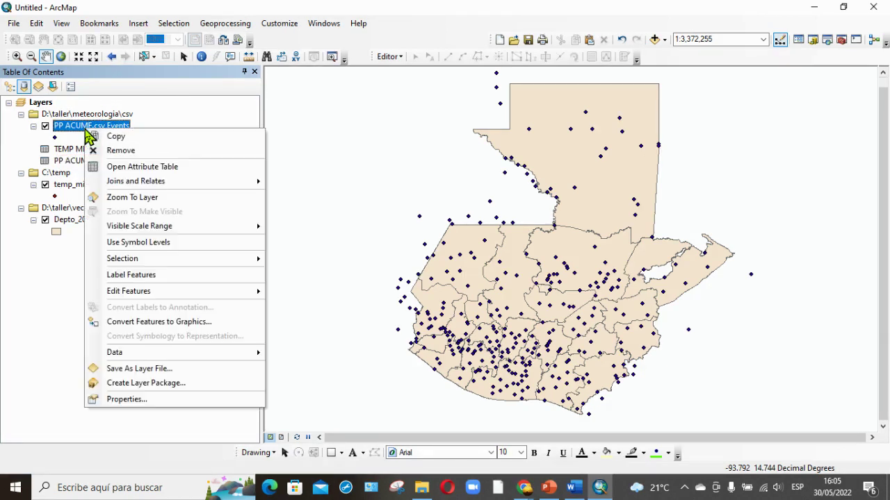
{"action": "left_click", "coordinate": [28, 154]}
{"action": "right_click", "coordinate": [76, 117]}
{"action": "left_click", "coordinate": [64, 128]}
{"action": "right_click", "coordinate": [62, 129]}
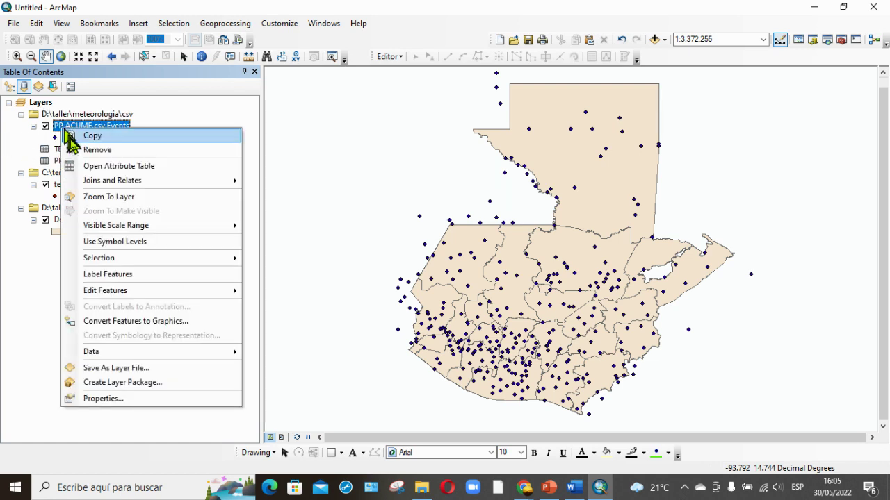
{"action": "mouse_move", "coordinate": [220, 354]}
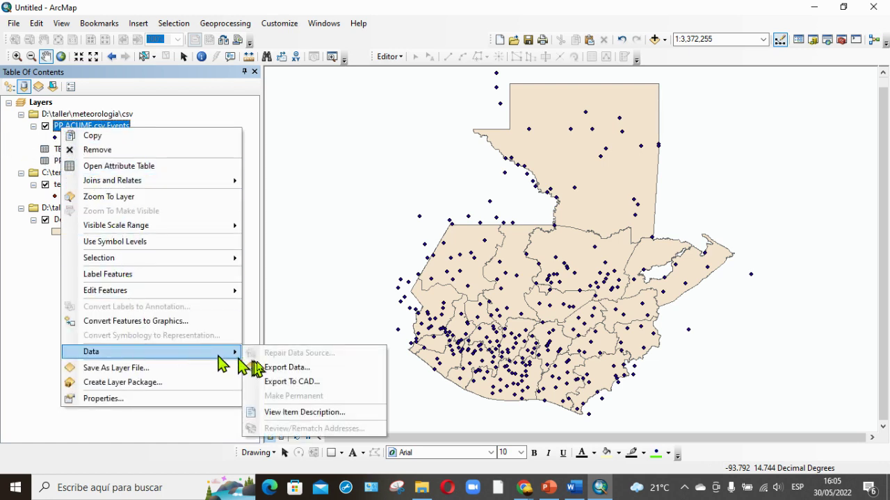
{"action": "left_click", "coordinate": [278, 367]}
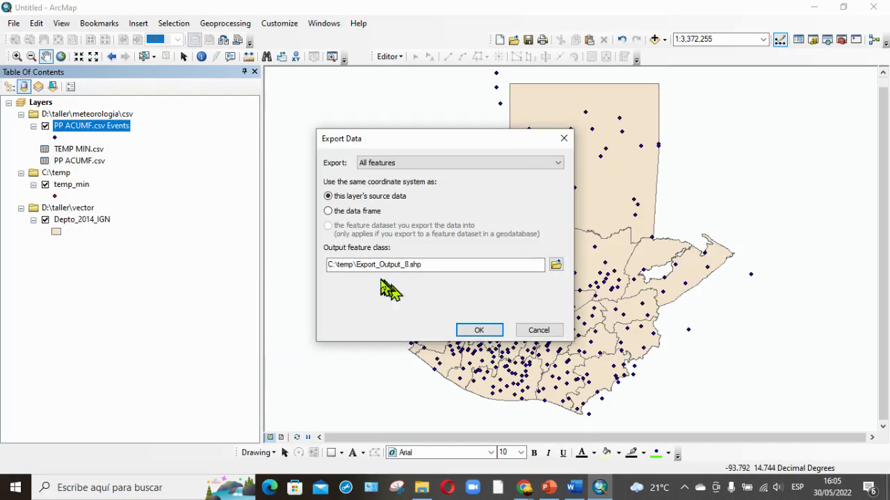
{"action": "left_click_drag", "start_coordinate": [357, 264], "coordinate": [467, 260]}
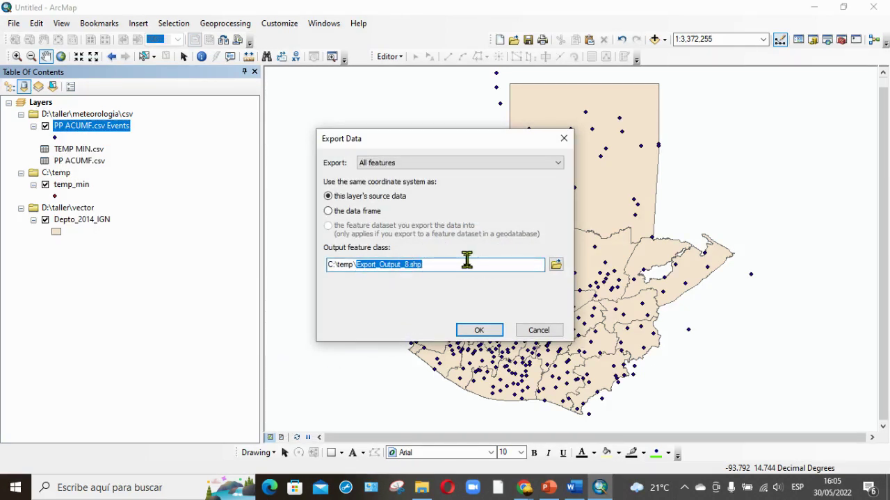
{"action": "type", "text": "PP_ACU"}
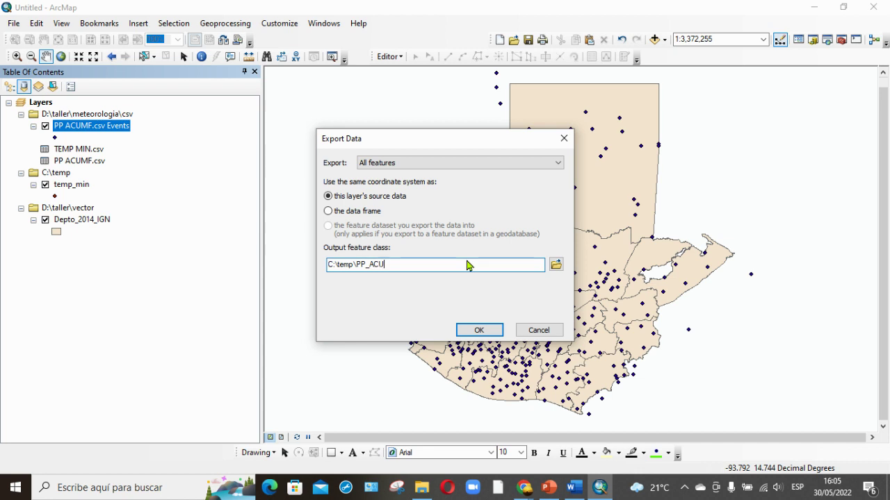
{"action": "type", "text": "M"}
{"action": "key", "text": "Return"}
{"action": "key", "text": "Return"}
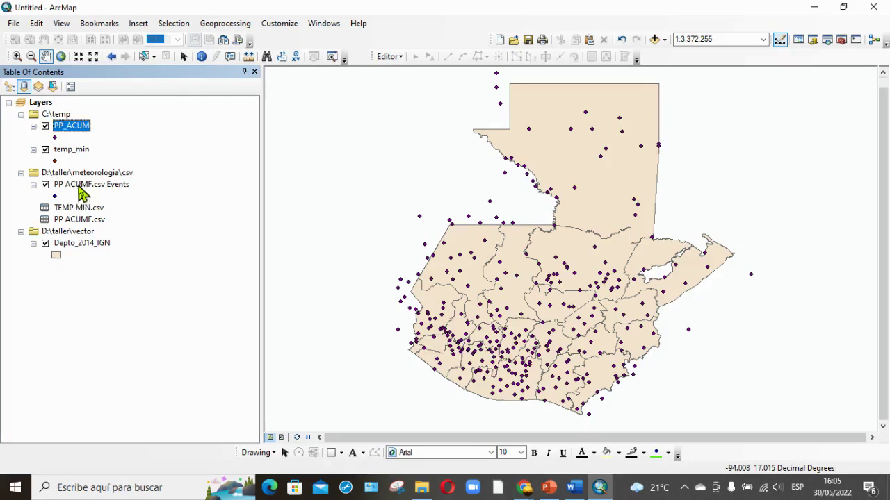
List the layers by drawing order and remove the PP ACUMF.csv Events layer
{"action": "left_click", "coordinate": [9, 86]}
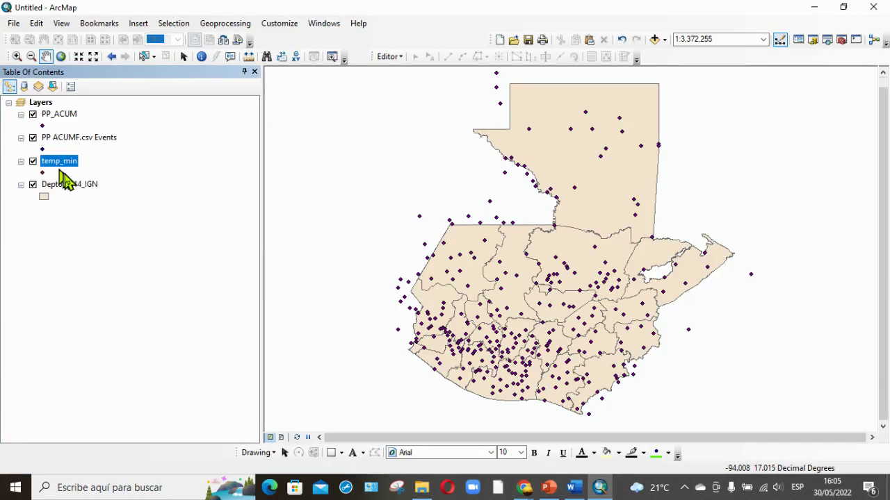
{"action": "right_click", "coordinate": [67, 137]}
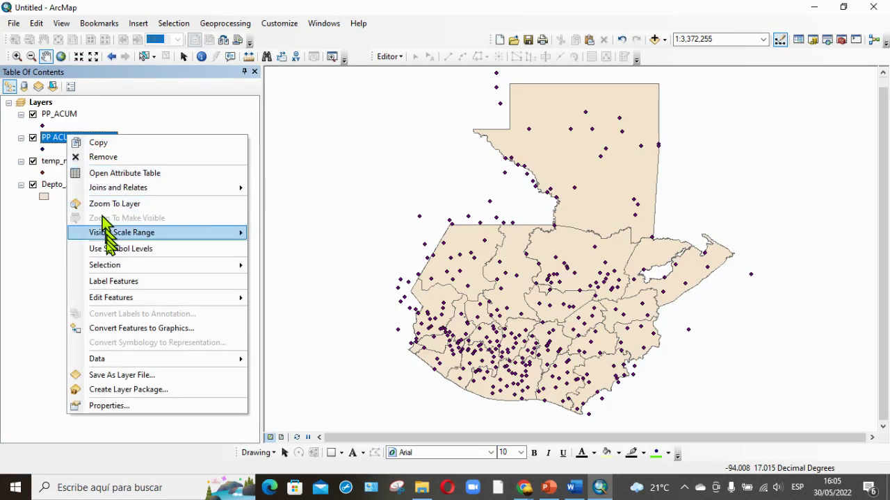
{"action": "left_click", "coordinate": [103, 157]}
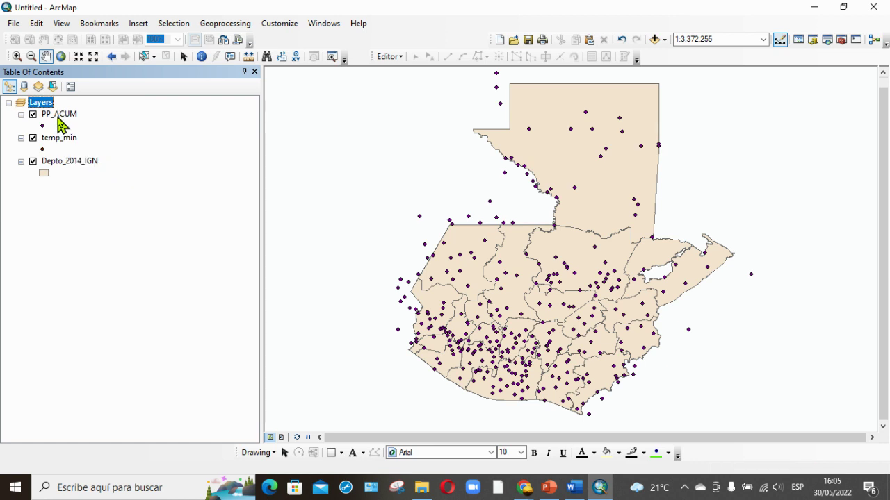
Toggle the PP_ACUM points to compare the station layers, and hide both PP_ACUM and temp_min
{"action": "left_click", "coordinate": [33, 115]}
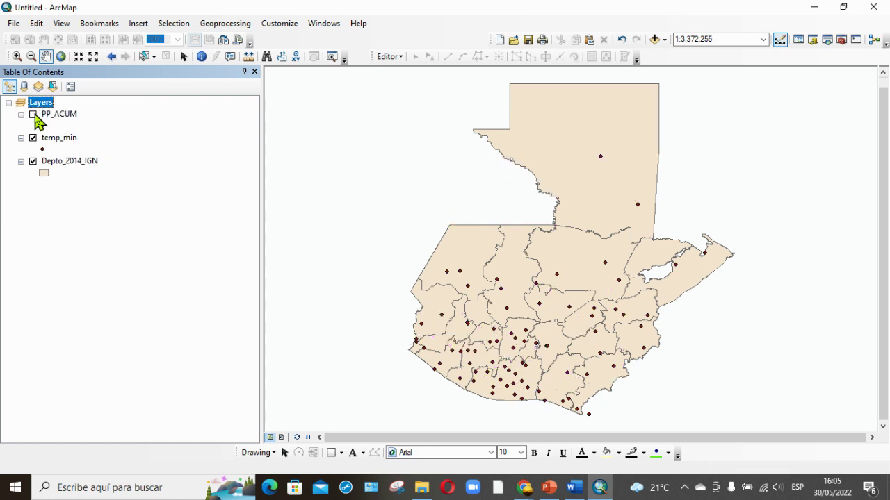
{"action": "left_click", "coordinate": [33, 115]}
{"action": "left_click", "coordinate": [33, 138]}
{"action": "left_click", "coordinate": [33, 115]}
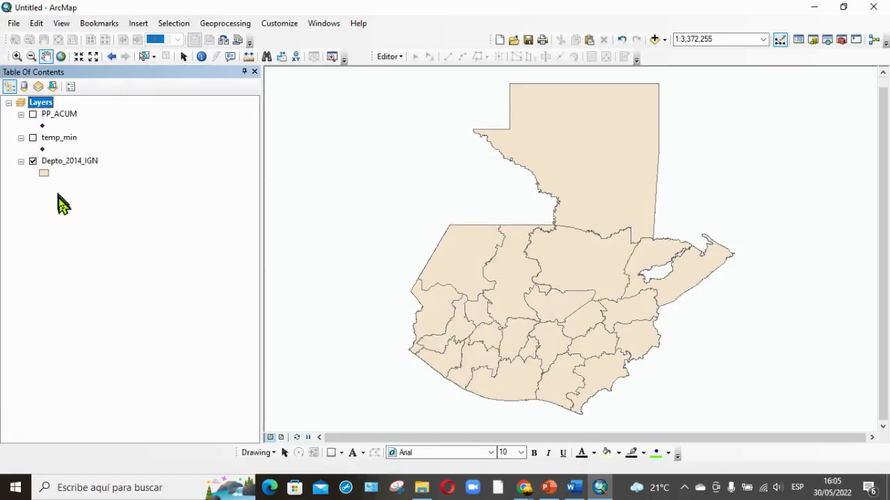